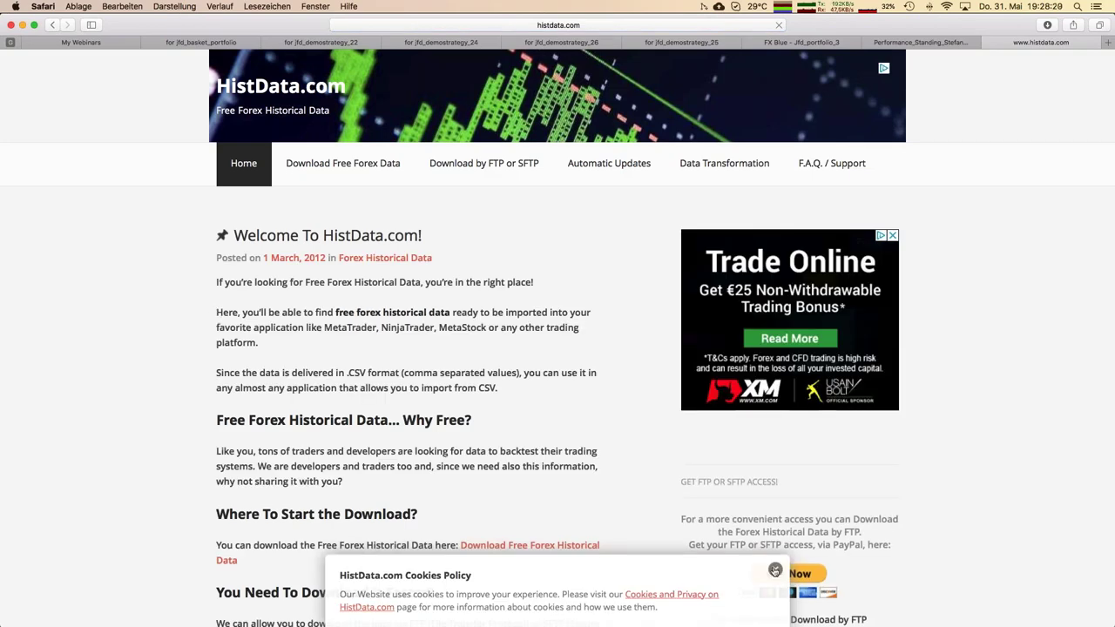
Dismiss the cookie notice and read the HistData.com home page for the available pairs, indexes and timeframes
{"action": "left_click", "coordinate": [775, 569]}
{"action": "scroll", "coordinate": [135, 385], "scroll_direction": "down", "scroll_amount": 5}
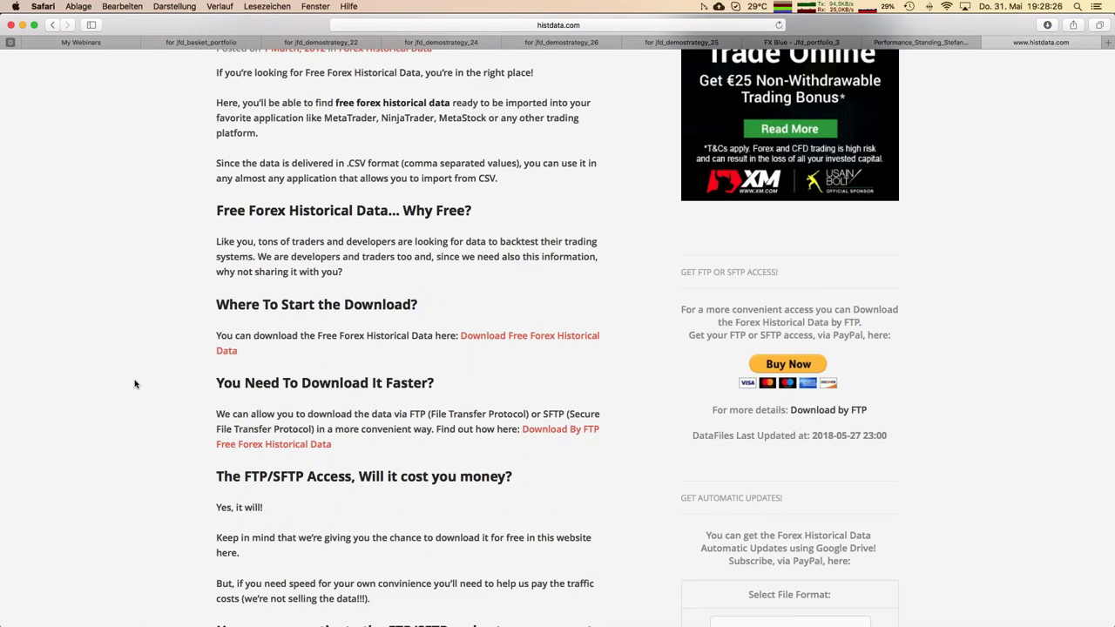
{"action": "scroll", "coordinate": [158, 401], "scroll_direction": "down", "scroll_amount": 4}
{"action": "scroll", "coordinate": [159, 403], "scroll_direction": "down", "scroll_amount": 20}
{"action": "scroll", "coordinate": [159, 402], "scroll_direction": "down", "scroll_amount": 7}
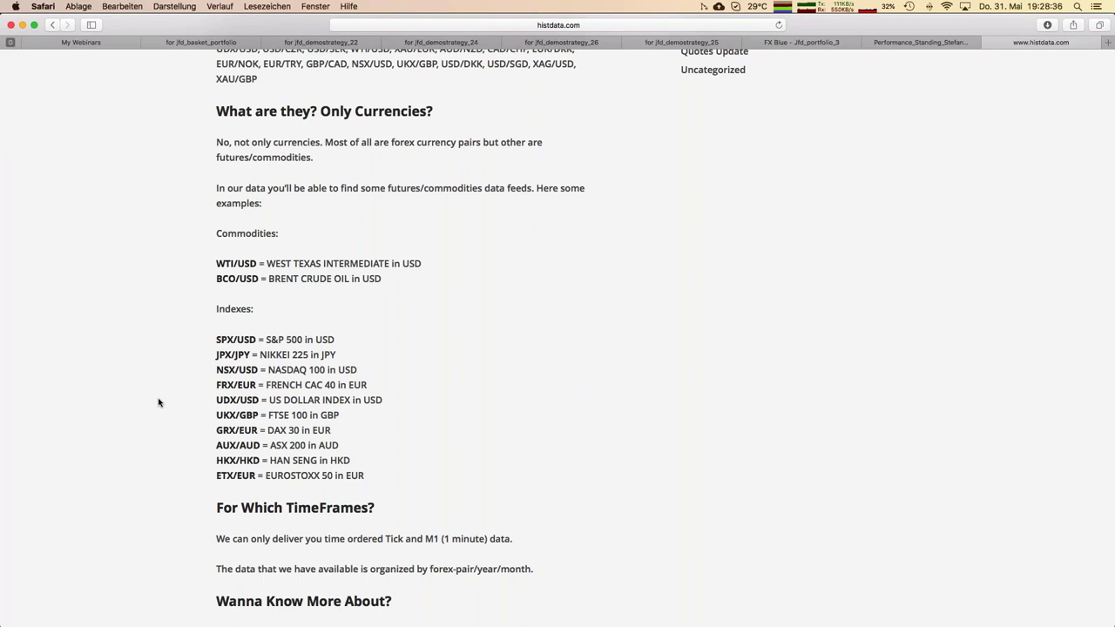
{"action": "scroll", "coordinate": [160, 401], "scroll_direction": "up", "scroll_amount": 6}
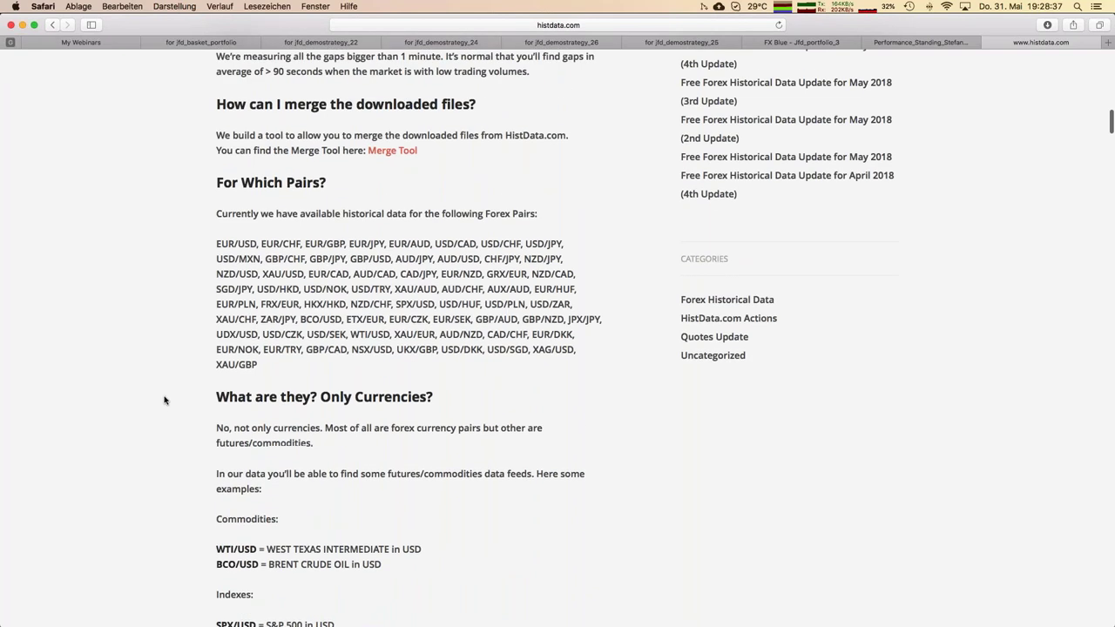
{"action": "scroll", "coordinate": [164, 400], "scroll_direction": "up", "scroll_amount": 2}
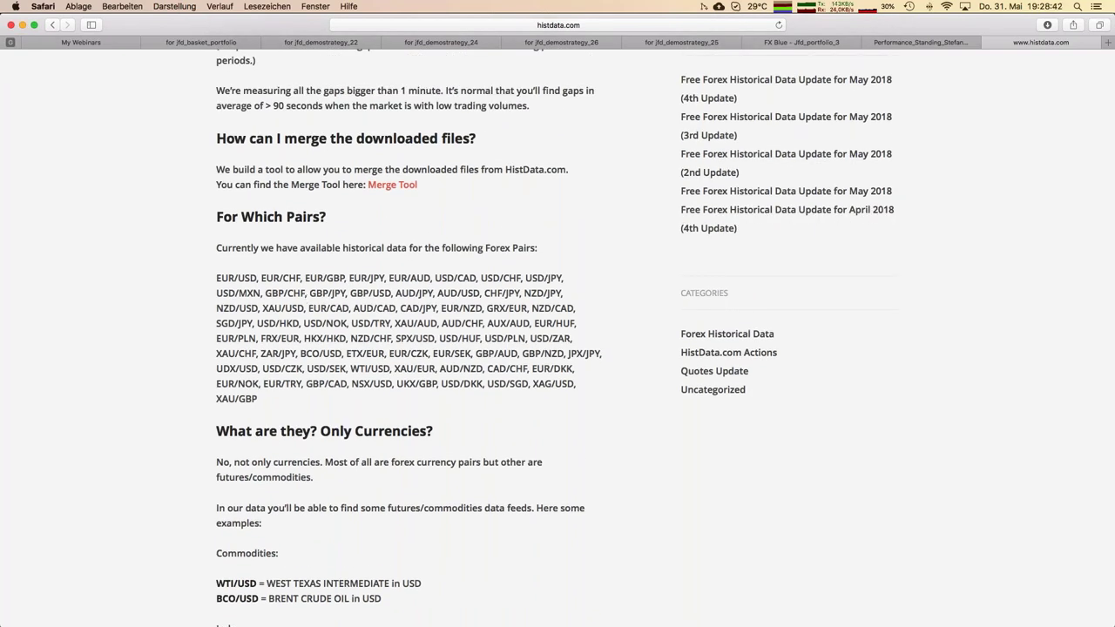
{"action": "scroll", "coordinate": [267, 193], "scroll_direction": "down", "scroll_amount": 7}
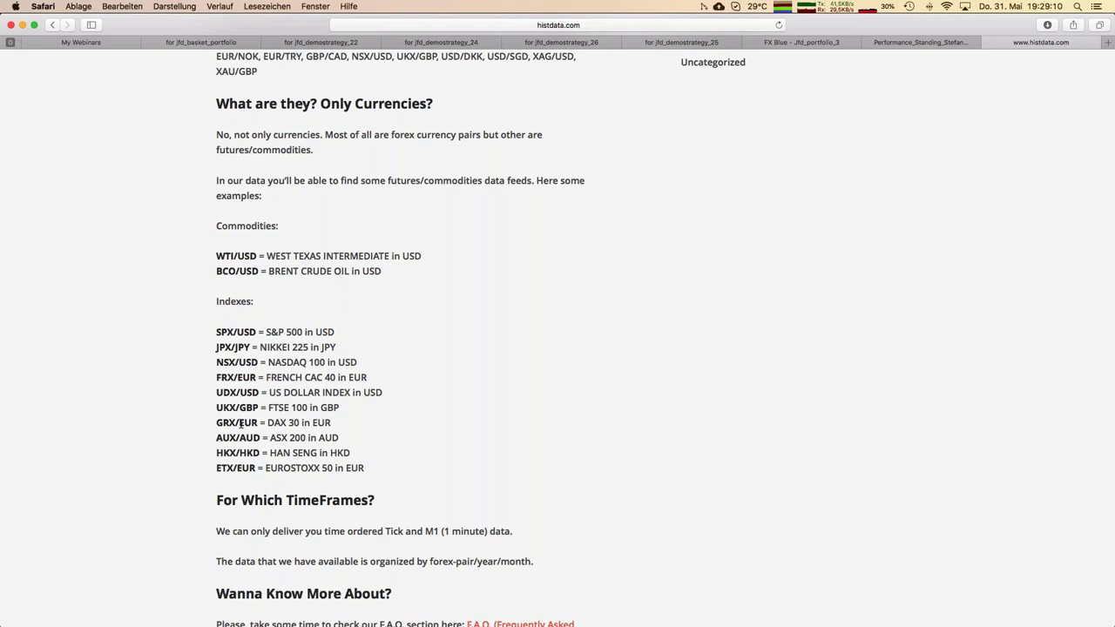
Go to the free forex data downloads and choose the M1 (1 Minute Bar) Data for MetaTrader 4 / MetaTrader 5
{"action": "scroll", "coordinate": [240, 424], "scroll_direction": "up", "scroll_amount": 20}
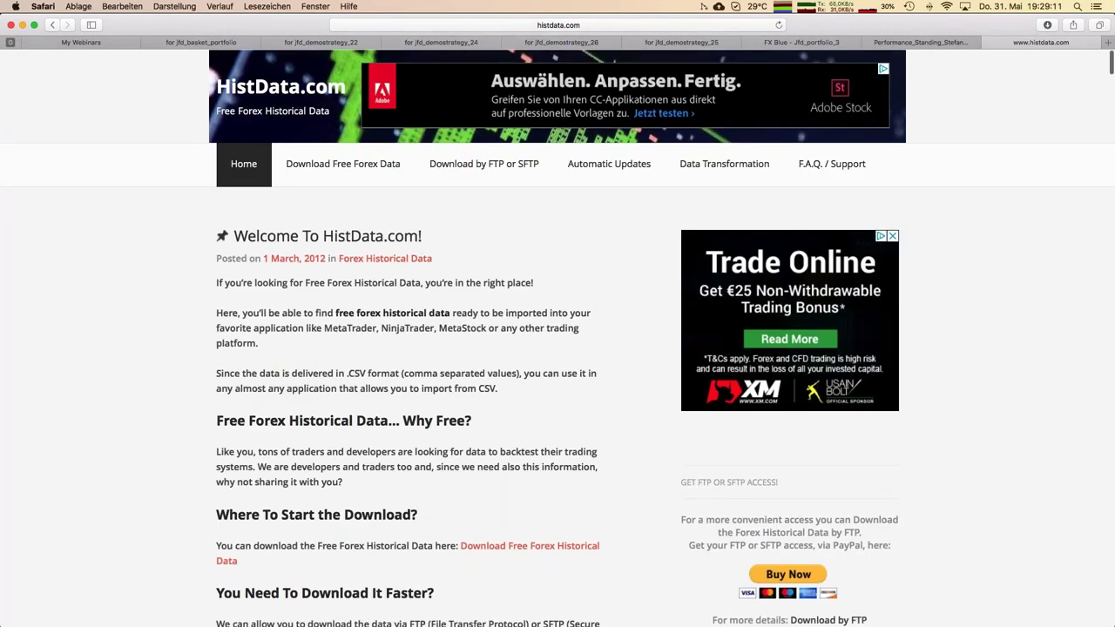
{"action": "left_click", "coordinate": [349, 166]}
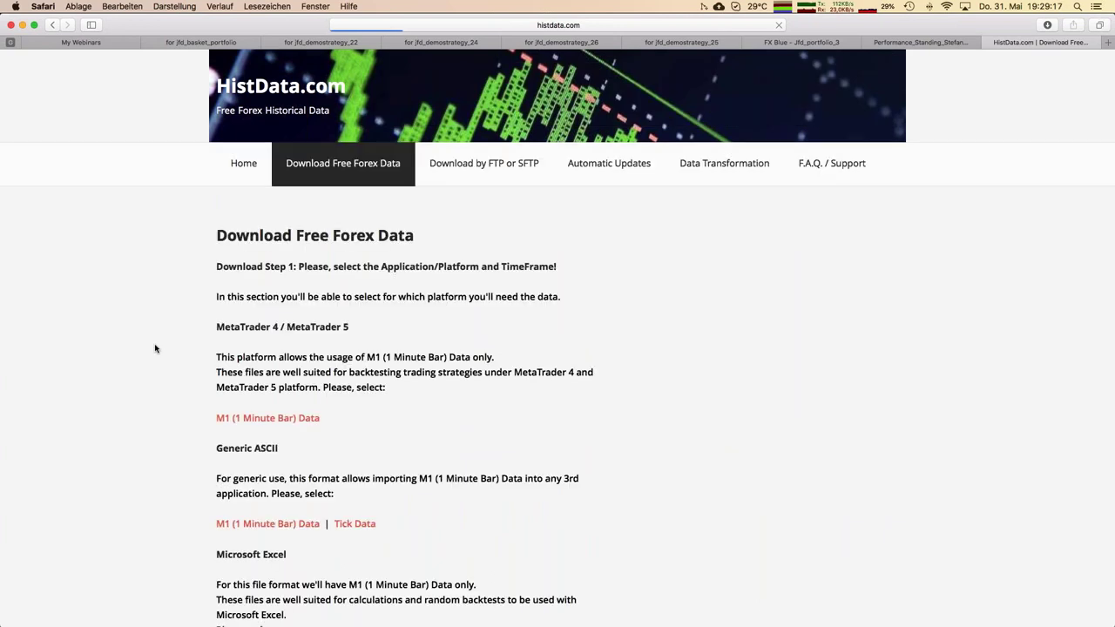
{"action": "scroll", "coordinate": [155, 349], "scroll_direction": "down", "scroll_amount": 4}
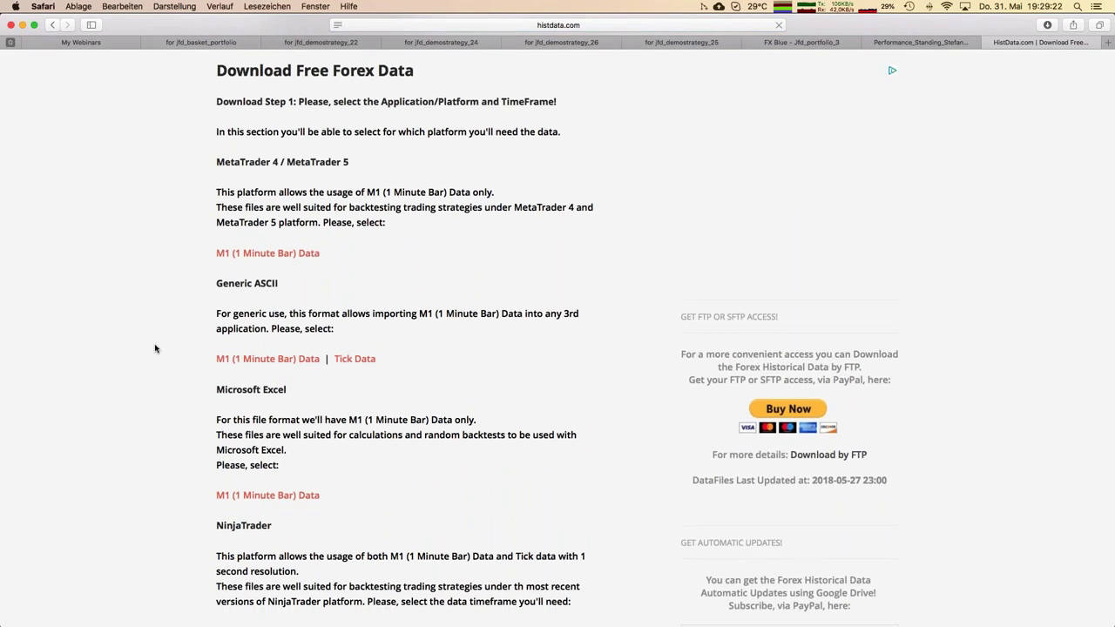
{"action": "scroll", "coordinate": [155, 348], "scroll_direction": "down", "scroll_amount": 8}
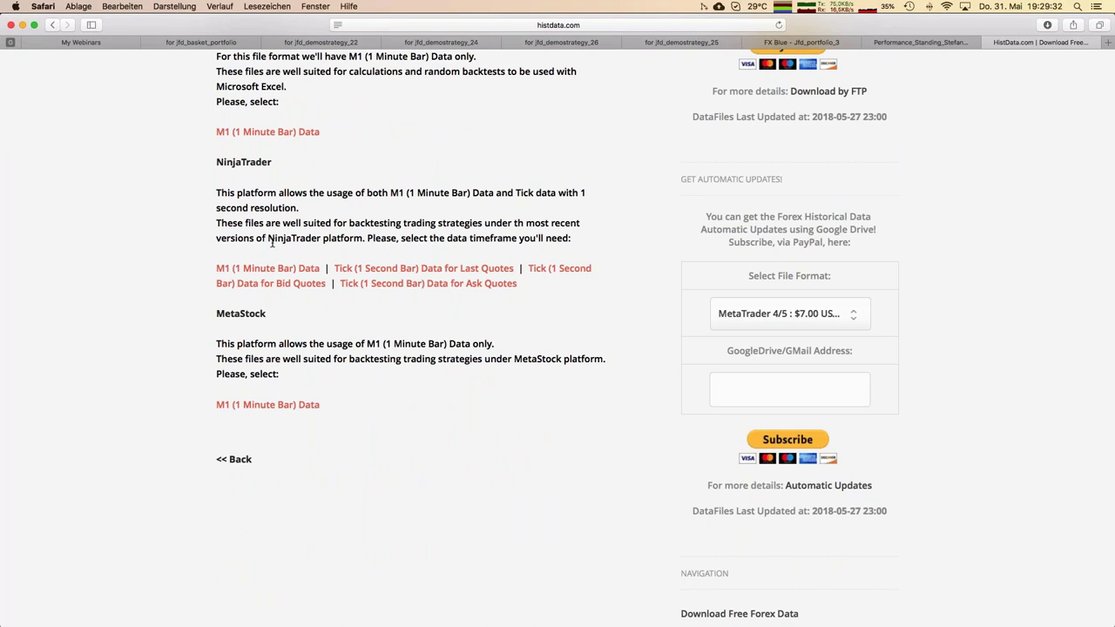
{"action": "scroll", "coordinate": [272, 242], "scroll_direction": "up", "scroll_amount": 10}
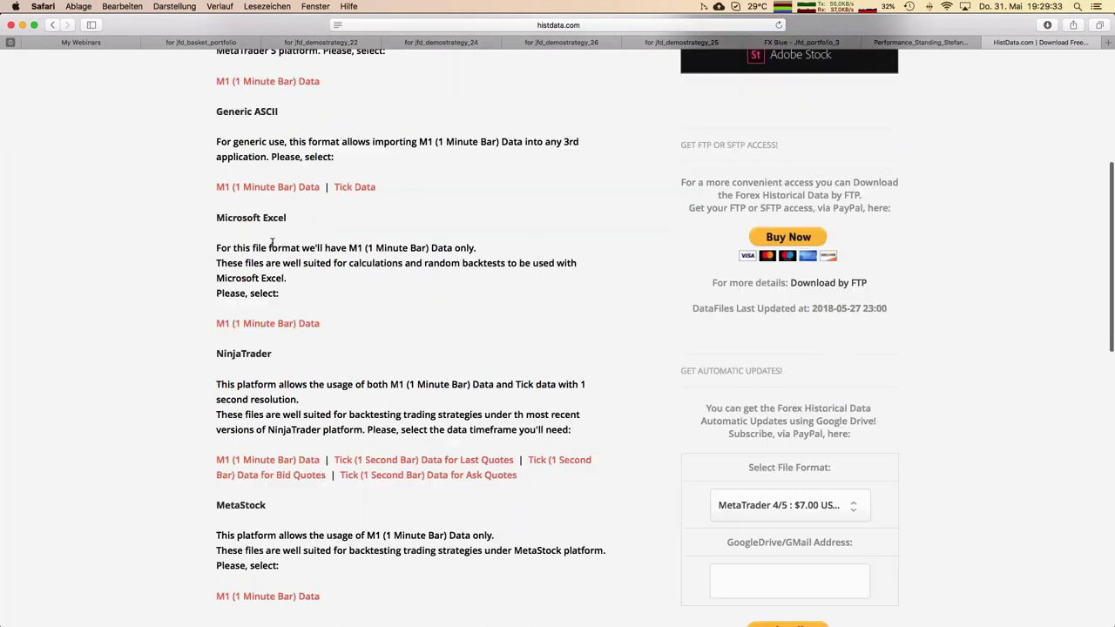
{"action": "scroll", "coordinate": [144, 399], "scroll_direction": "up", "scroll_amount": 1}
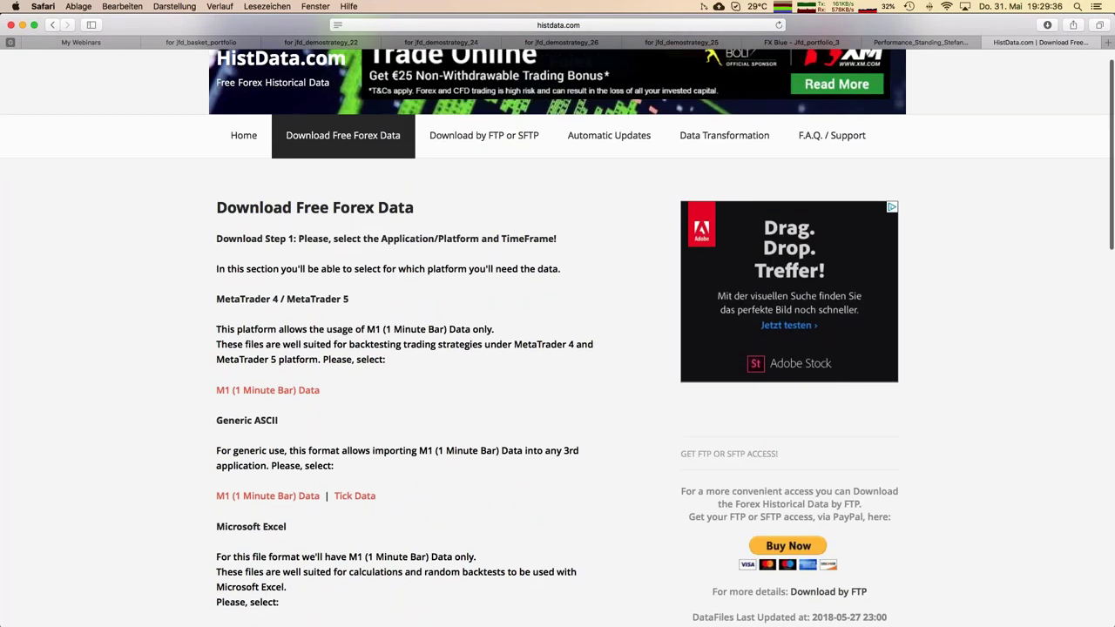
{"action": "scroll", "coordinate": [144, 399], "scroll_direction": "down", "scroll_amount": 1}
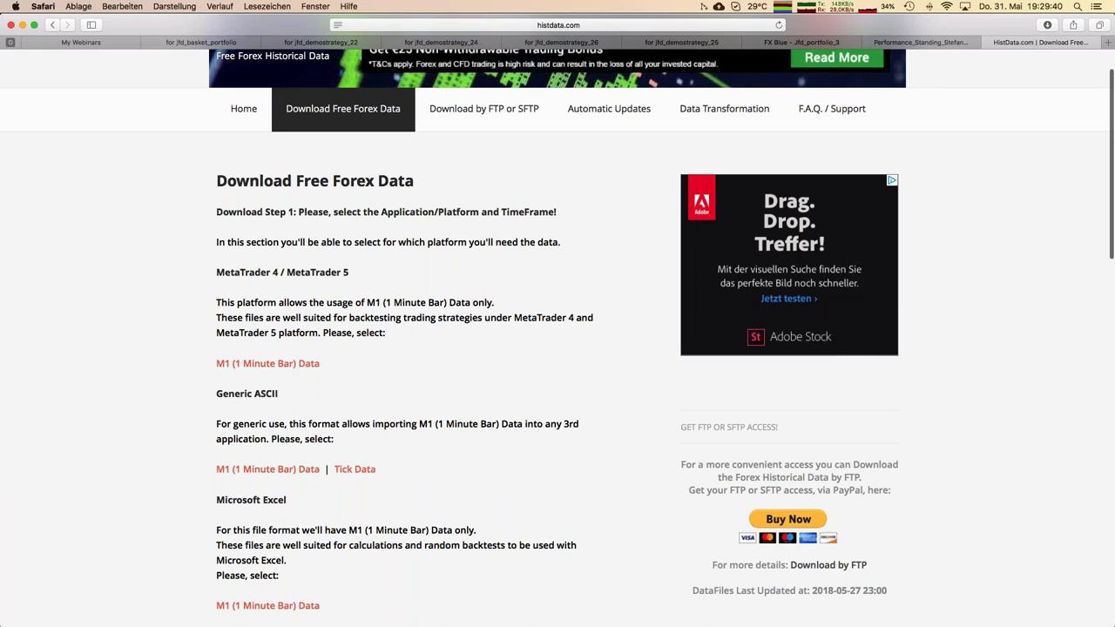
{"action": "left_click", "coordinate": [266, 365]}
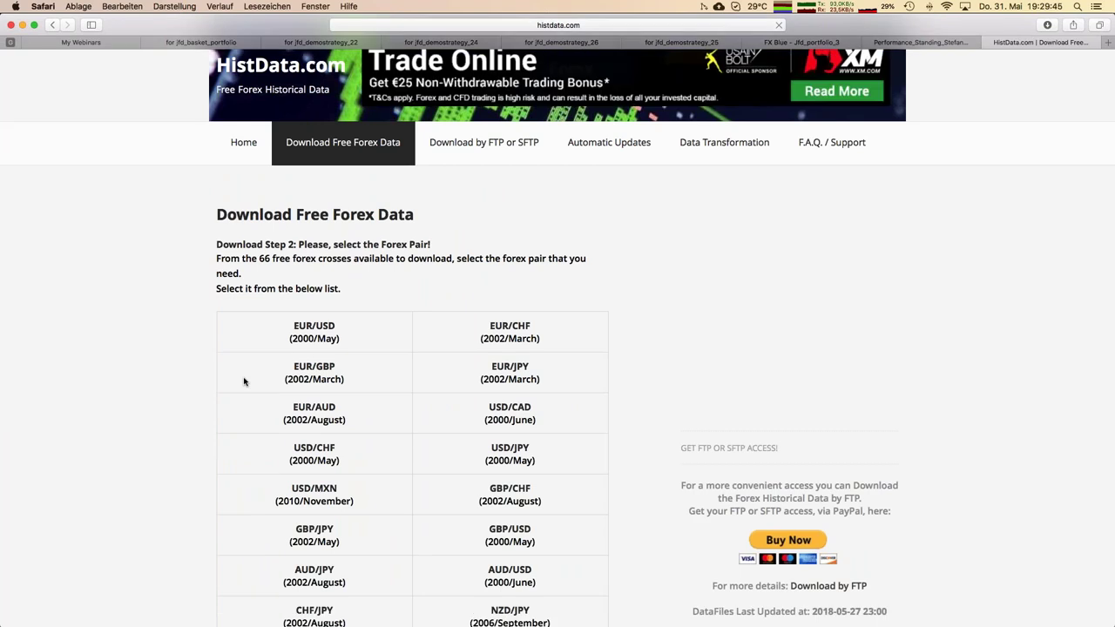
Choose SPX/USD from the list of forex pairs
{"action": "scroll", "coordinate": [244, 380], "scroll_direction": "down", "scroll_amount": 5}
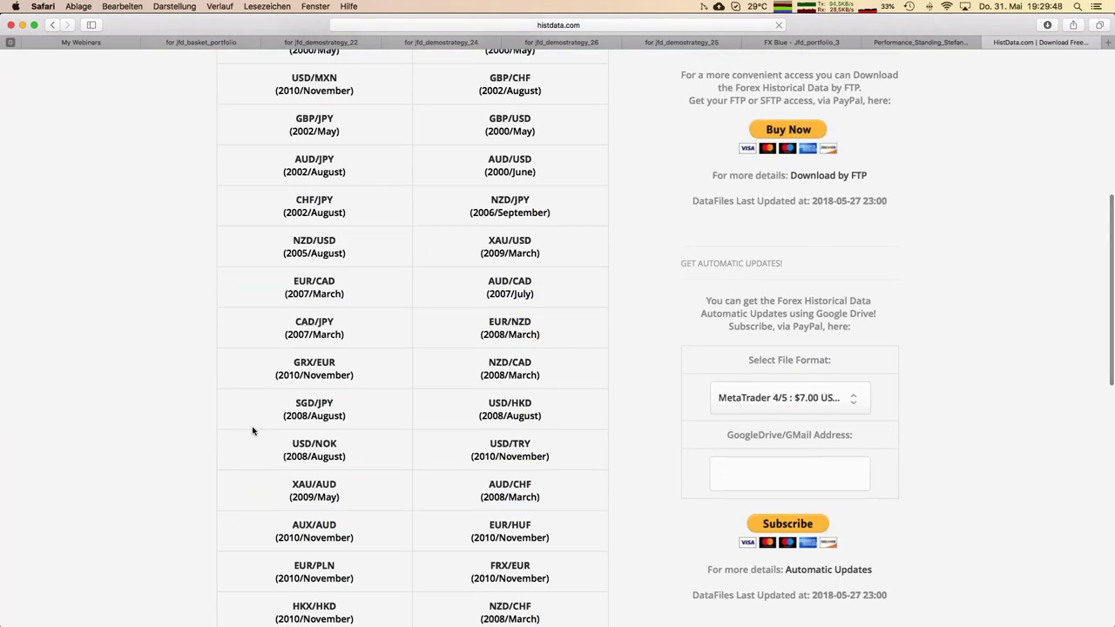
{"action": "scroll", "coordinate": [253, 430], "scroll_direction": "down", "scroll_amount": 4}
{"action": "scroll", "coordinate": [252, 430], "scroll_direction": "down", "scroll_amount": 1}
{"action": "left_click", "coordinate": [319, 453]}
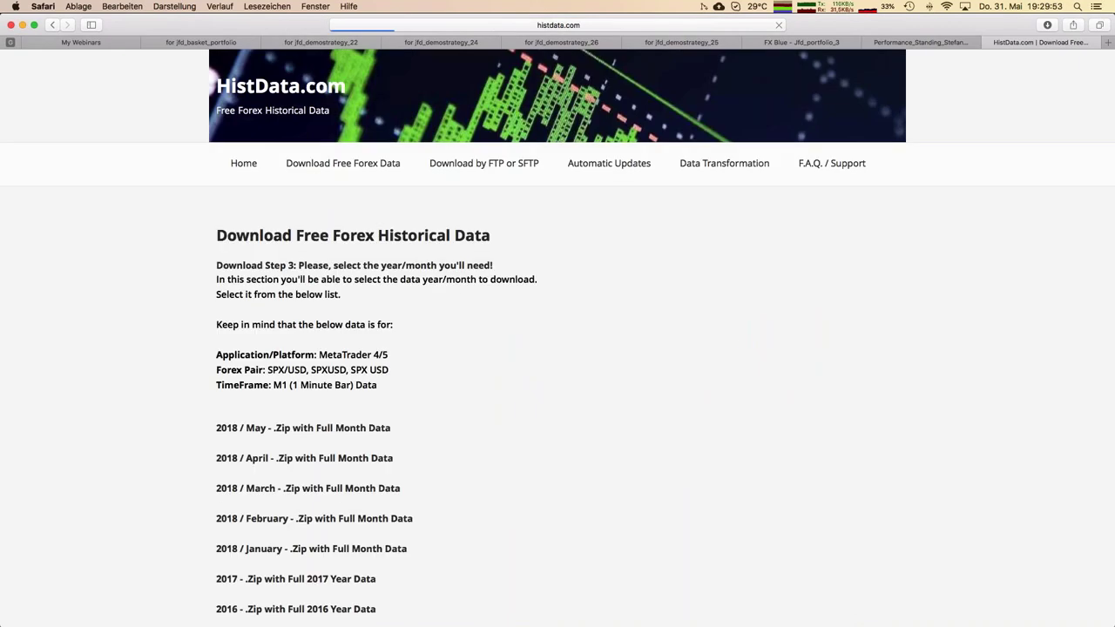
Download the SPX/USD full-month zip file for January 2018, HISTDATA_COM_MT_SPXUSD_M1_201801.zip
{"action": "scroll", "coordinate": [557, 318], "scroll_direction": "down", "scroll_amount": 1}
{"action": "scroll", "coordinate": [558, 340], "scroll_direction": "down", "scroll_amount": 3}
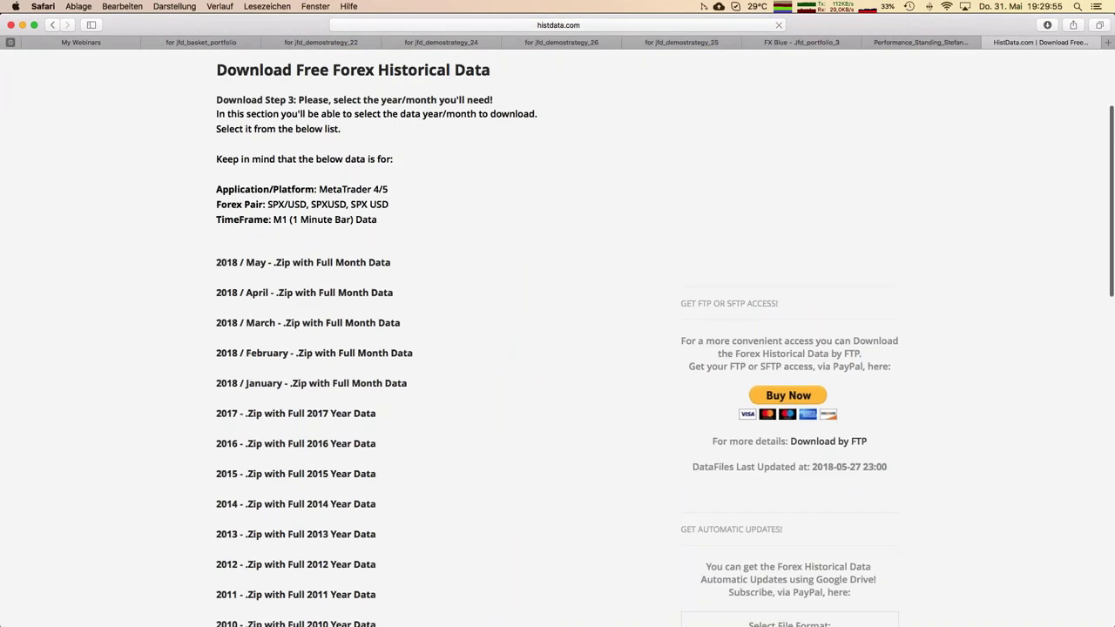
{"action": "scroll", "coordinate": [296, 422], "scroll_direction": "down", "scroll_amount": 3}
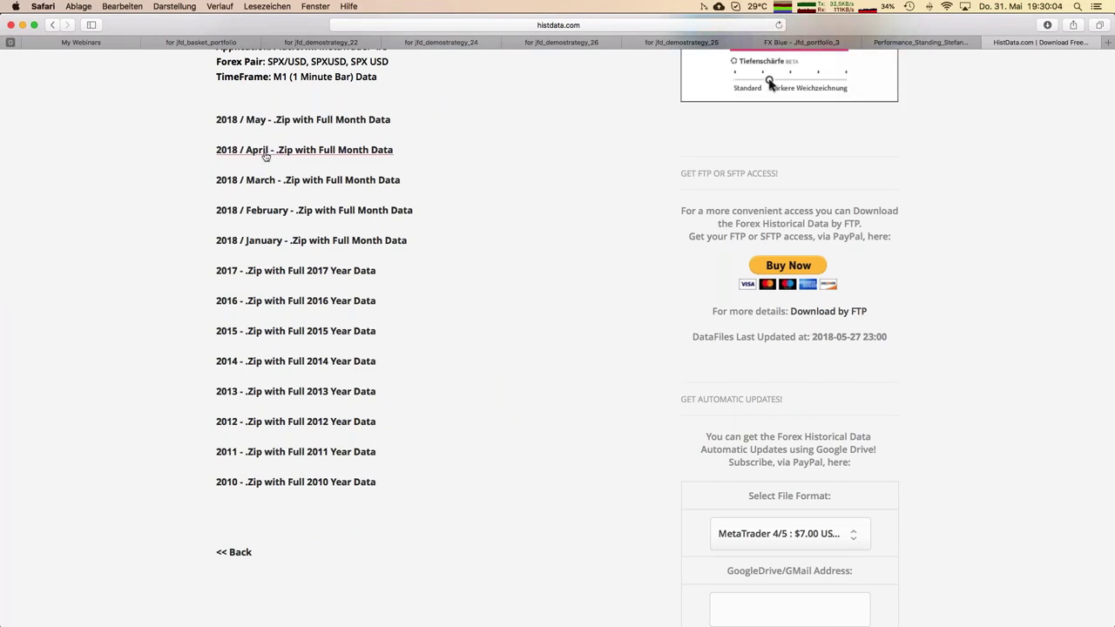
{"action": "left_click", "coordinate": [311, 243]}
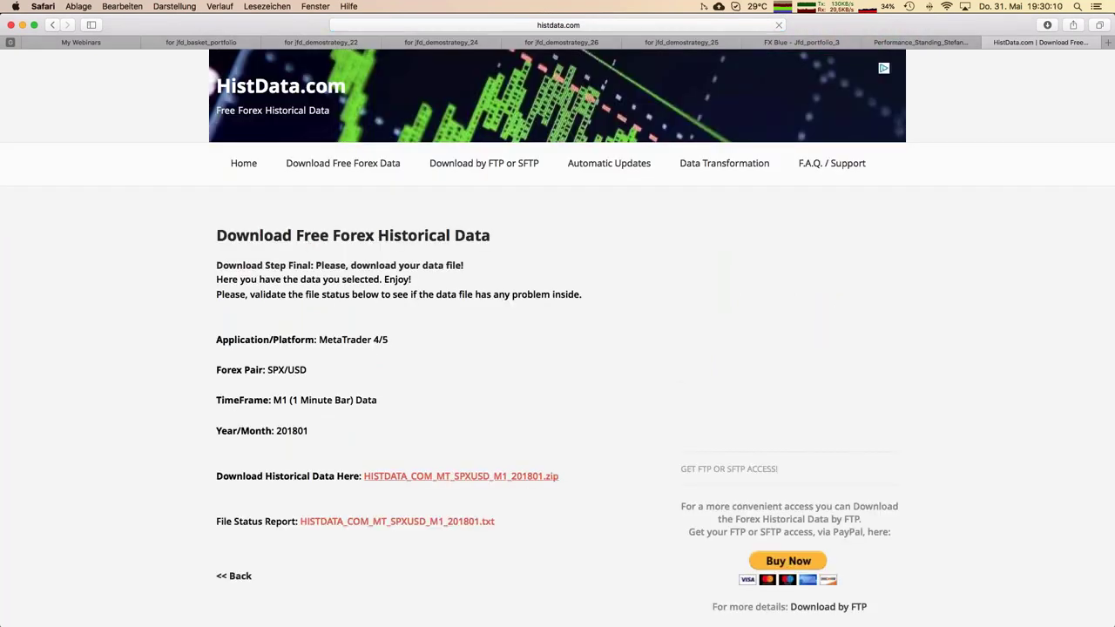
{"action": "left_click", "coordinate": [404, 477]}
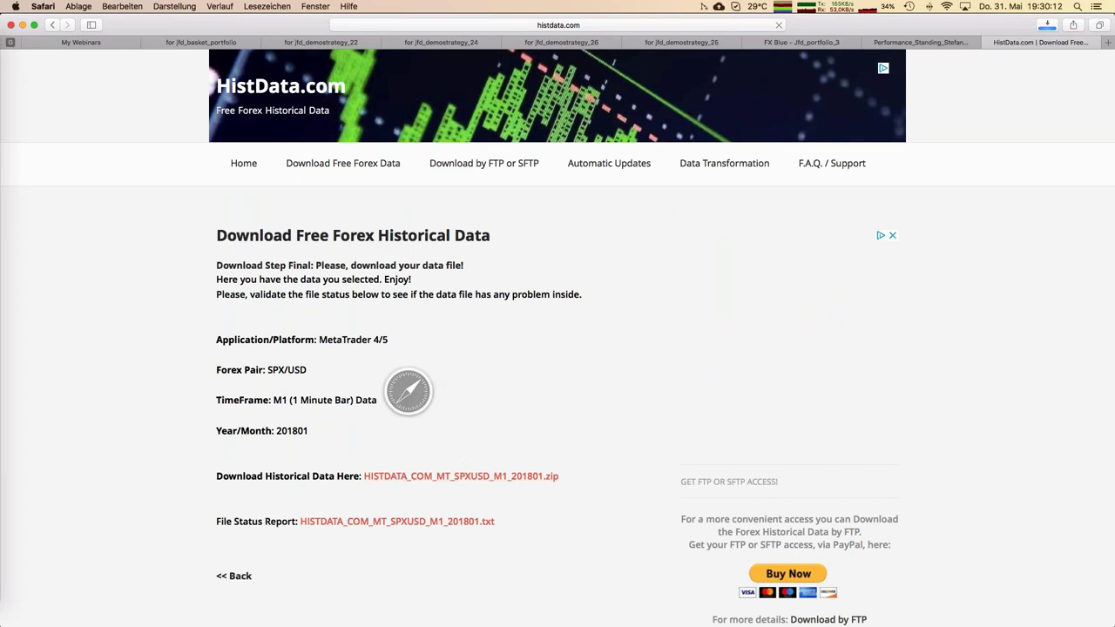
Switch to Finder and open the newly downloaded HISTDATA_COM_MT_SPXUSD_M1201801 folder in Downloads
{"action": "mouse_move", "coordinate": [2, 170]}
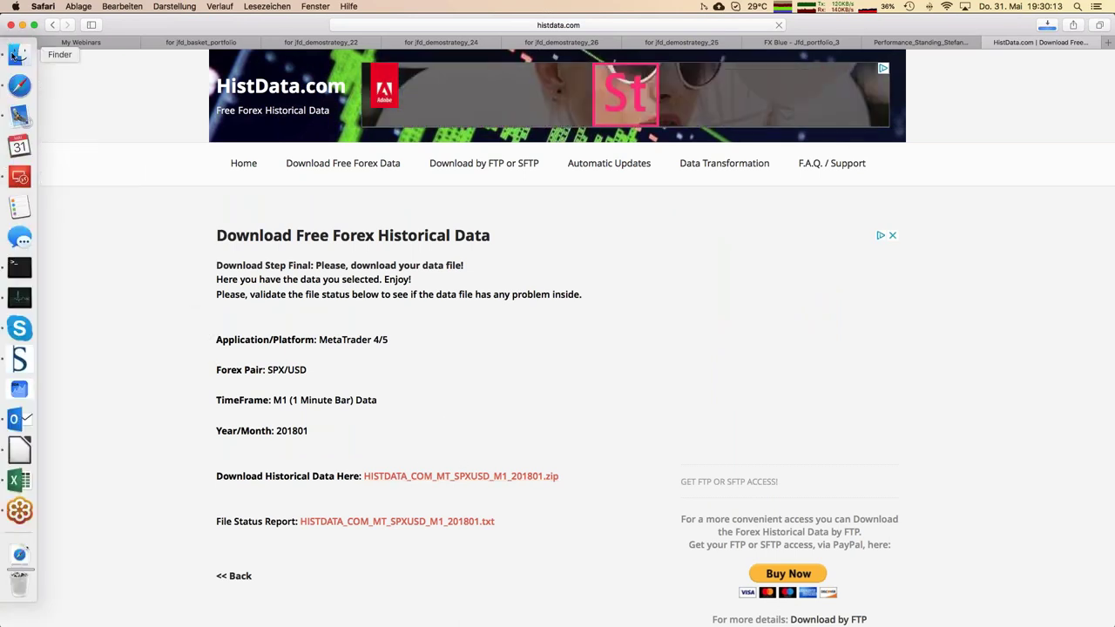
{"action": "left_click", "coordinate": [15, 56]}
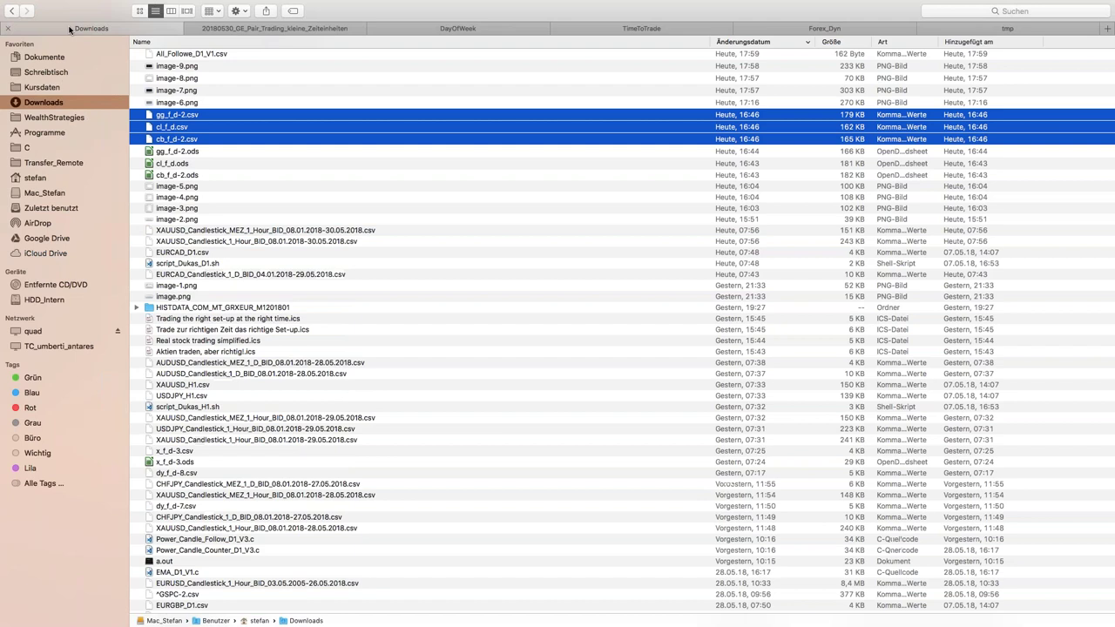
{"action": "left_click", "coordinate": [178, 90]}
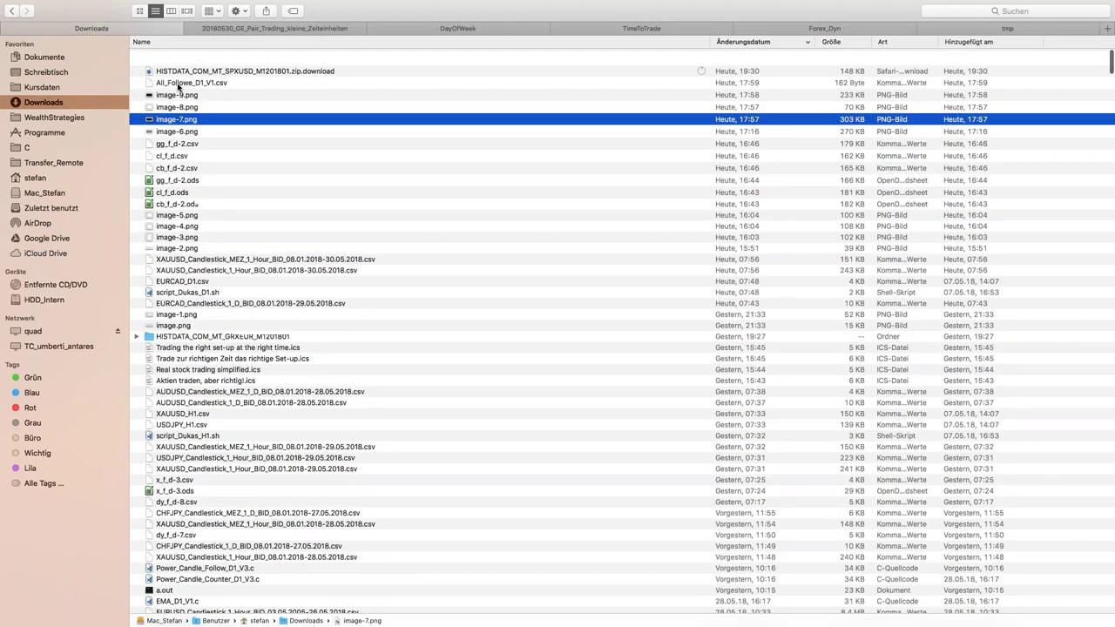
{"action": "double_click", "coordinate": [182, 55]}
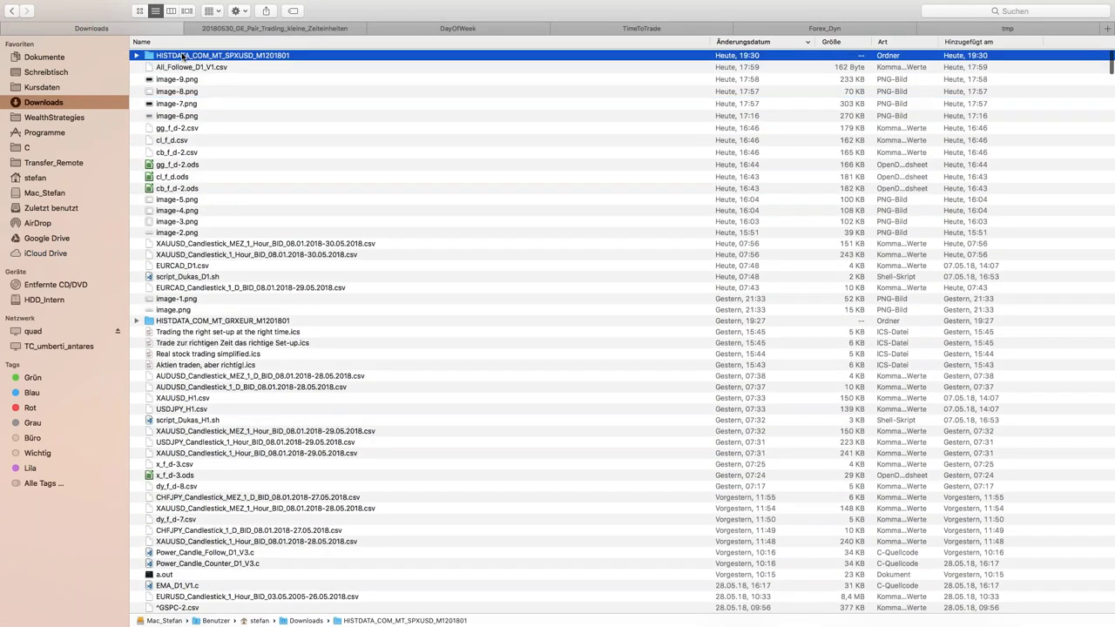
Open DAT_MT_SPXUSD_M1_201801.csv with TextEdit
{"action": "left_click", "coordinate": [182, 55]}
{"action": "right_click", "coordinate": [182, 55]}
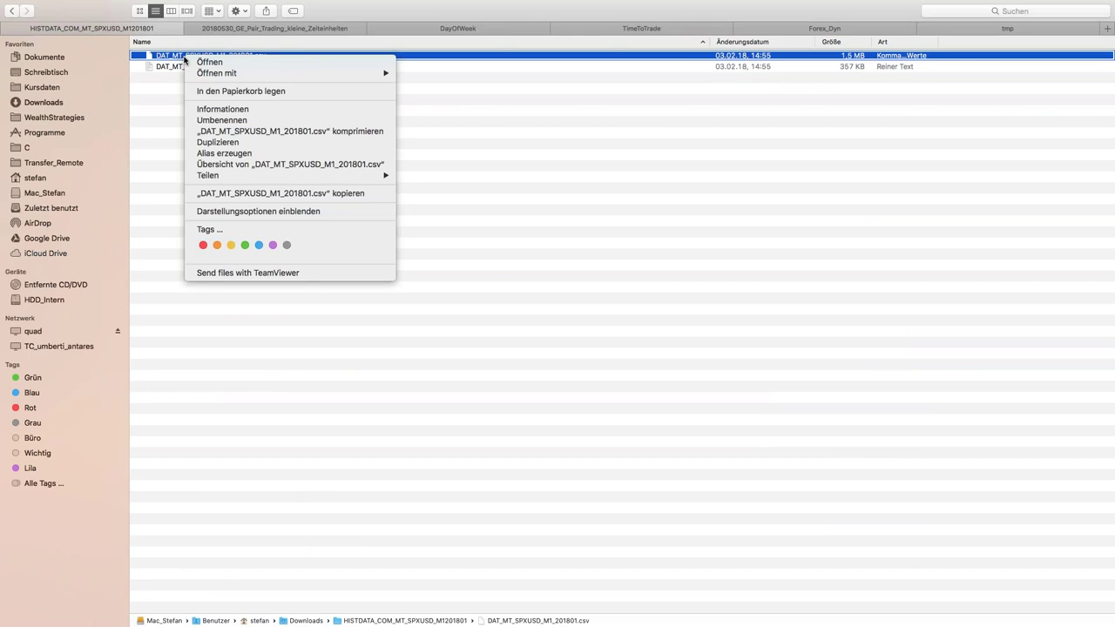
{"action": "mouse_move", "coordinate": [220, 75]}
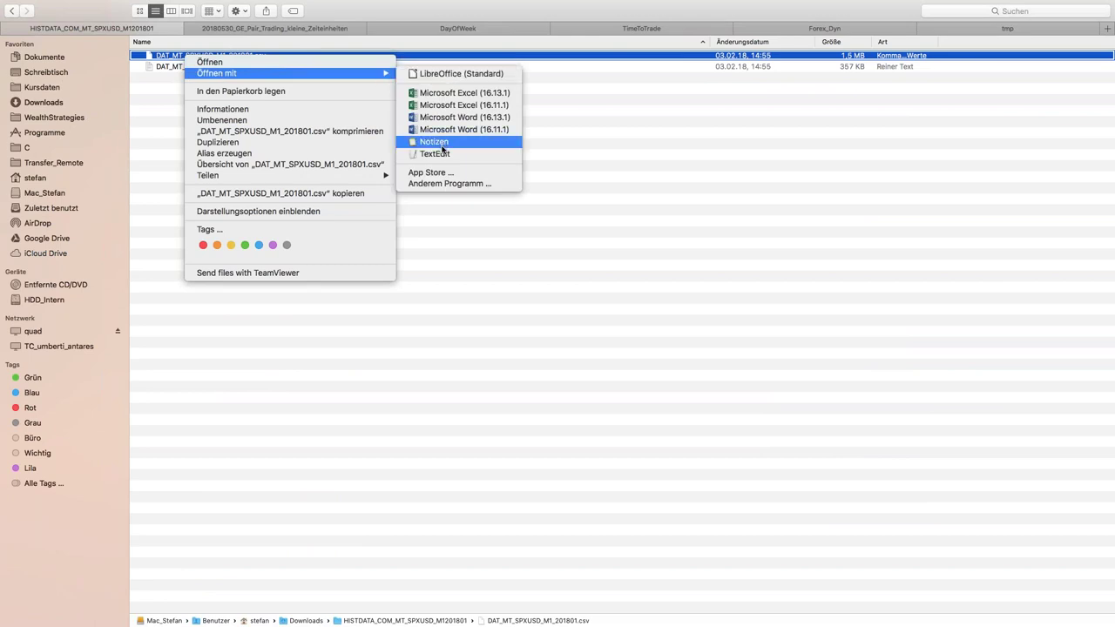
{"action": "left_click", "coordinate": [436, 154]}
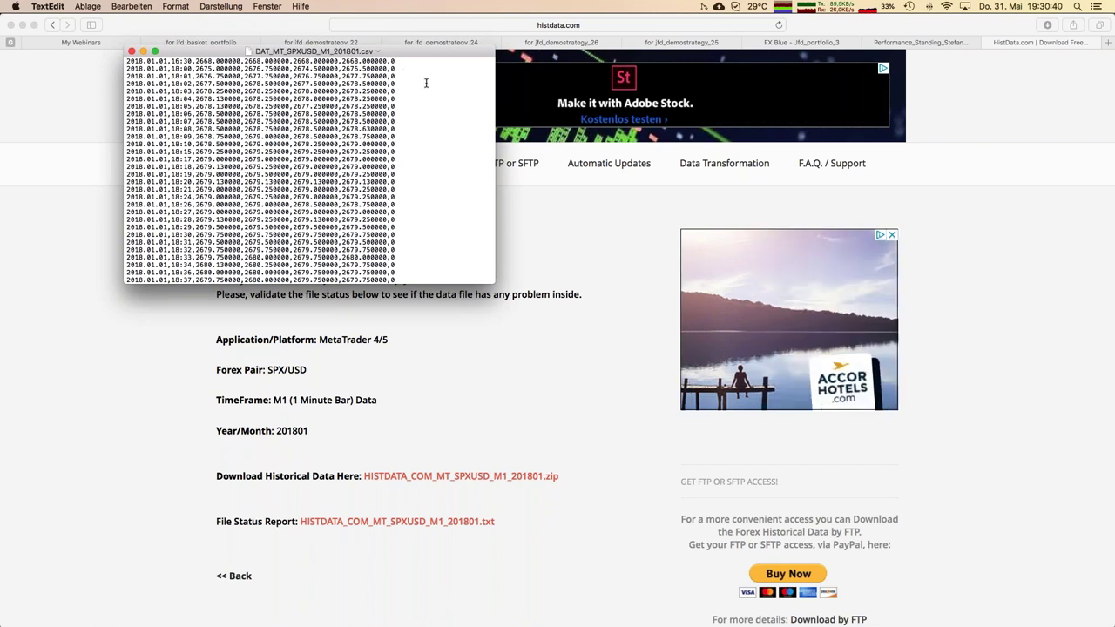
Look through the one-minute price rows of the SPXUSD file, checking dates, times and gaps between timestamps
{"action": "scroll", "coordinate": [426, 83], "scroll_direction": "down", "scroll_amount": 15}
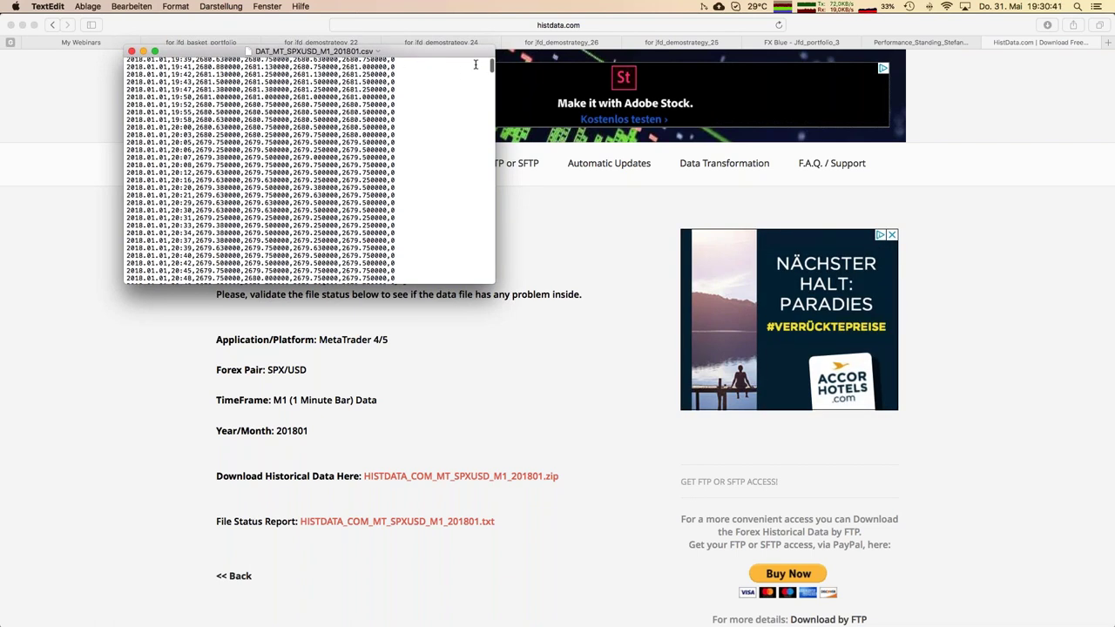
{"action": "scroll", "coordinate": [490, 148], "scroll_direction": "up", "scroll_amount": 15}
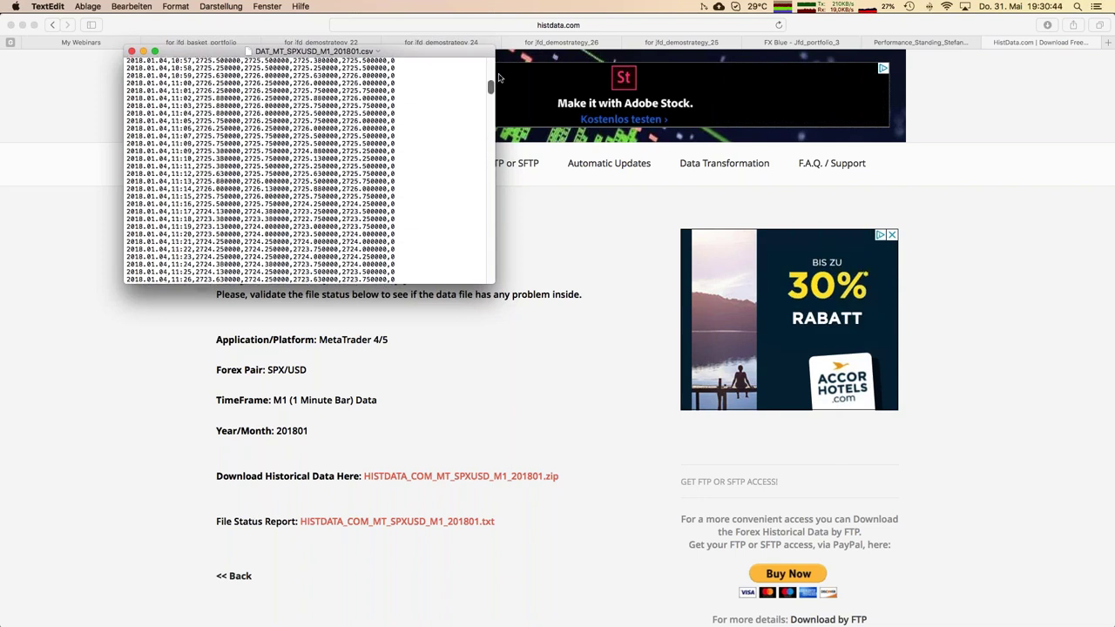
{"action": "scroll", "coordinate": [491, 87], "scroll_direction": "down", "scroll_amount": 14}
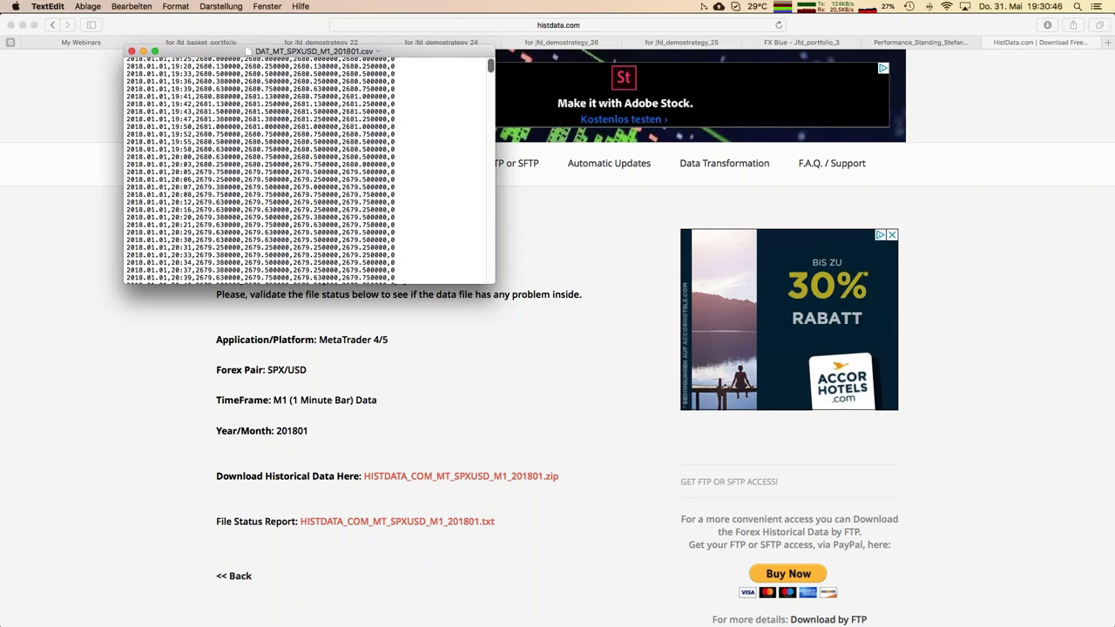
{"action": "scroll", "coordinate": [296, 122], "scroll_direction": "up", "scroll_amount": 14}
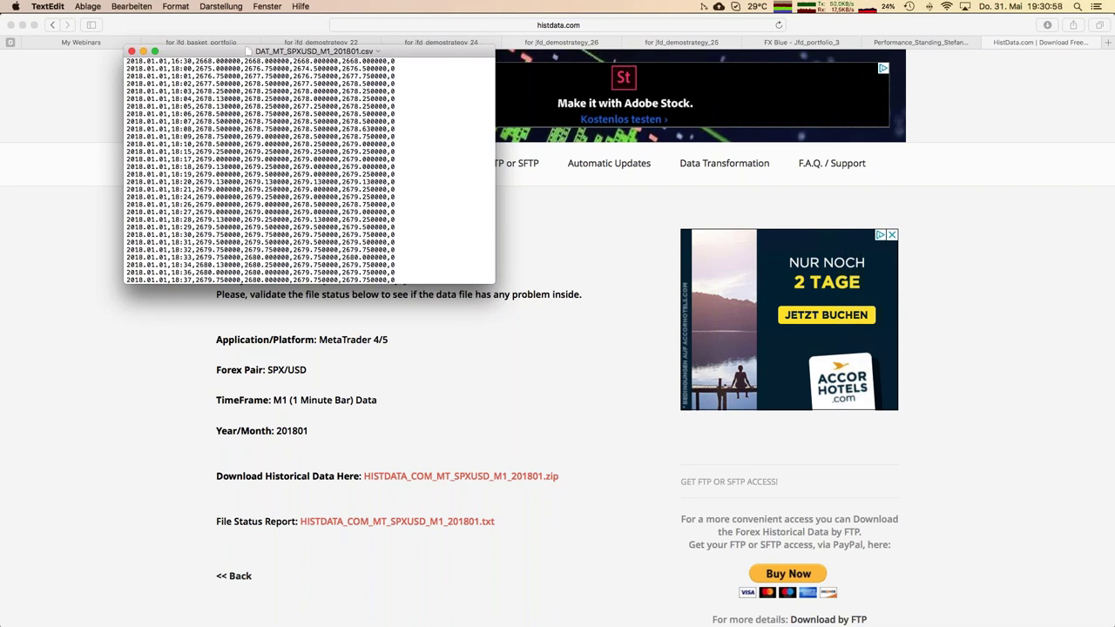
{"action": "scroll", "coordinate": [261, 170], "scroll_direction": "down", "scroll_amount": 15}
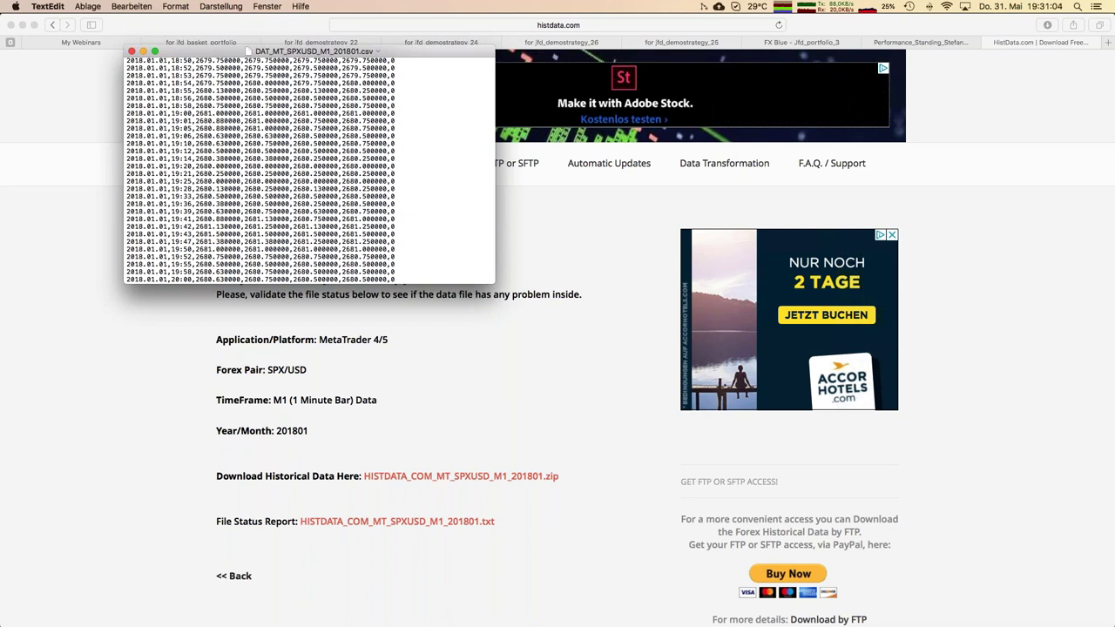
{"action": "scroll", "coordinate": [309, 169], "scroll_direction": "down", "scroll_amount": 6}
{"action": "scroll", "coordinate": [309, 170], "scroll_direction": "down", "scroll_amount": 20}
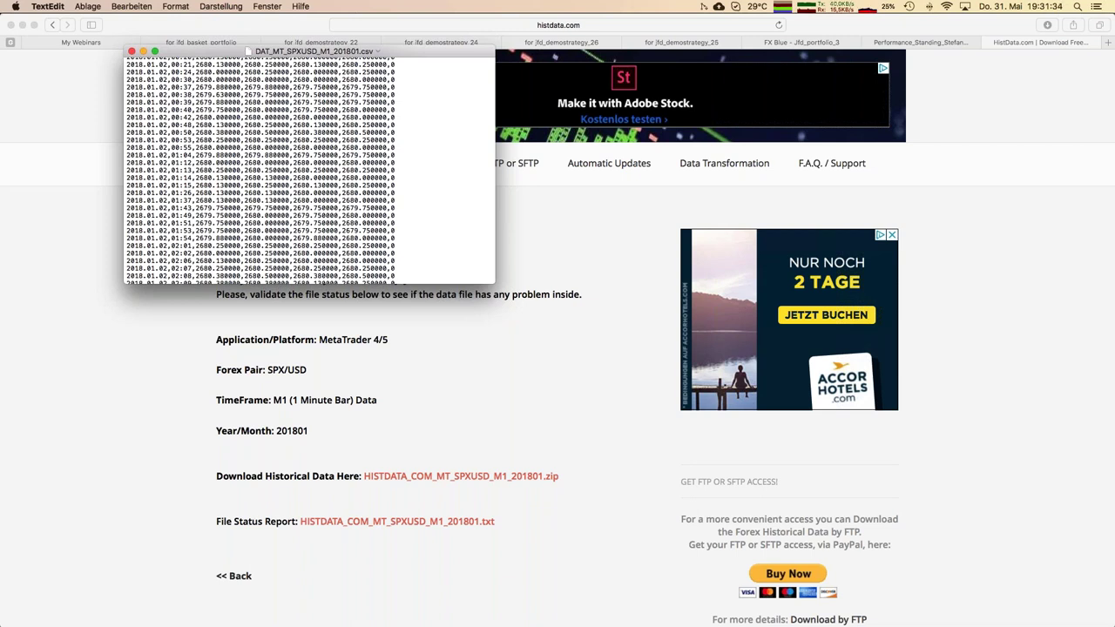
Switch to LibreOffice, bring up the GRXSPXUSD_M5_2018_Create.ods spreadsheet and enlarge its view to 110%
{"action": "mouse_move", "coordinate": [4, 496]}
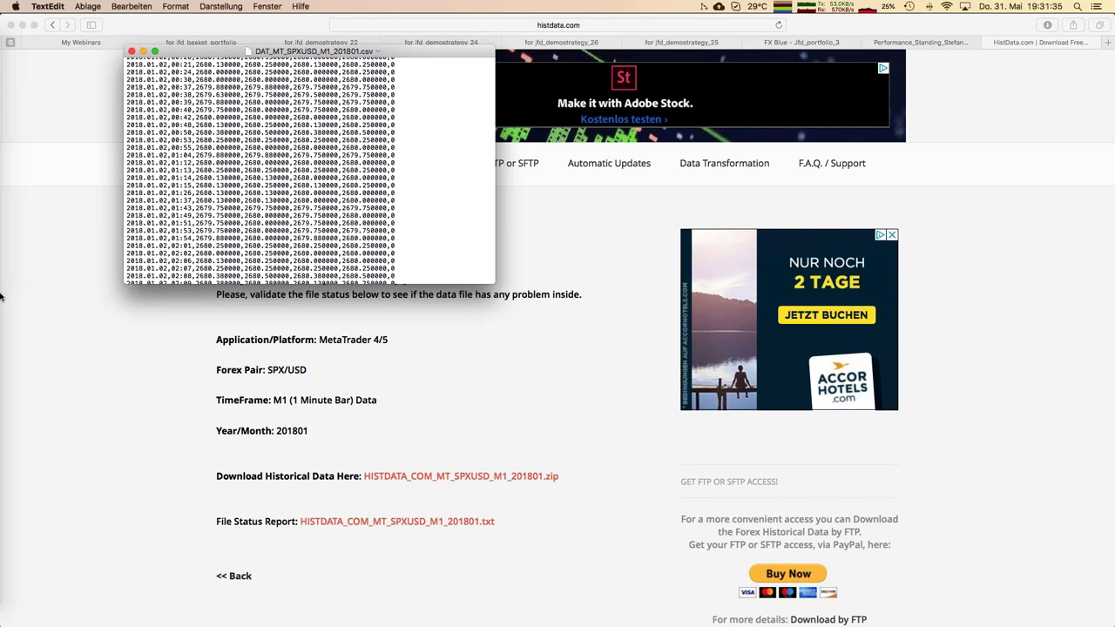
{"action": "left_click", "coordinate": [19, 430]}
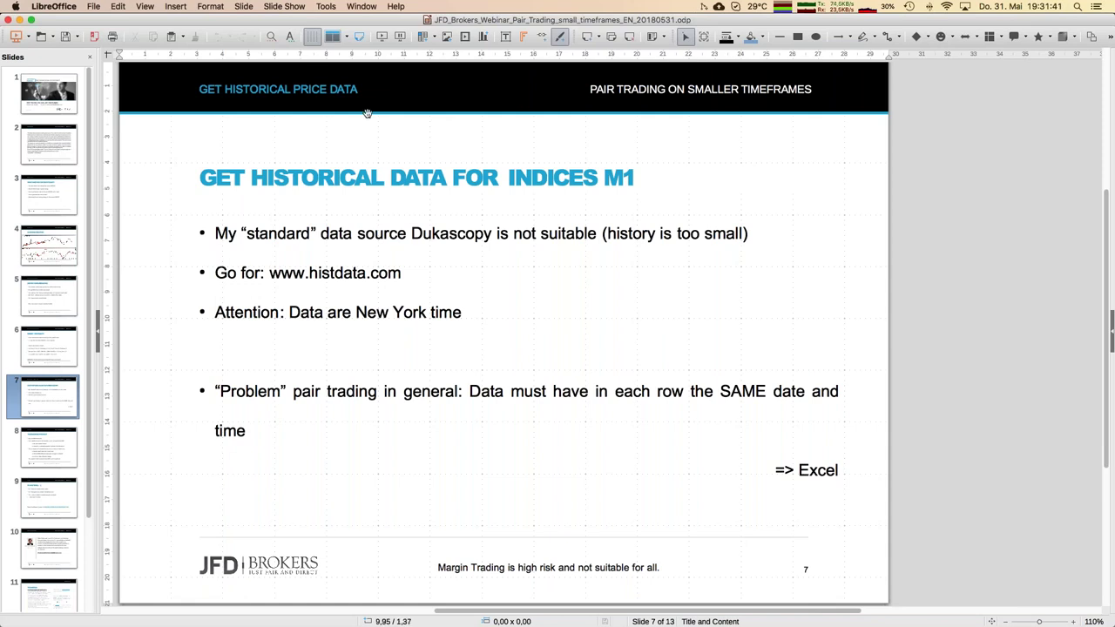
{"action": "left_click", "coordinate": [360, 7]}
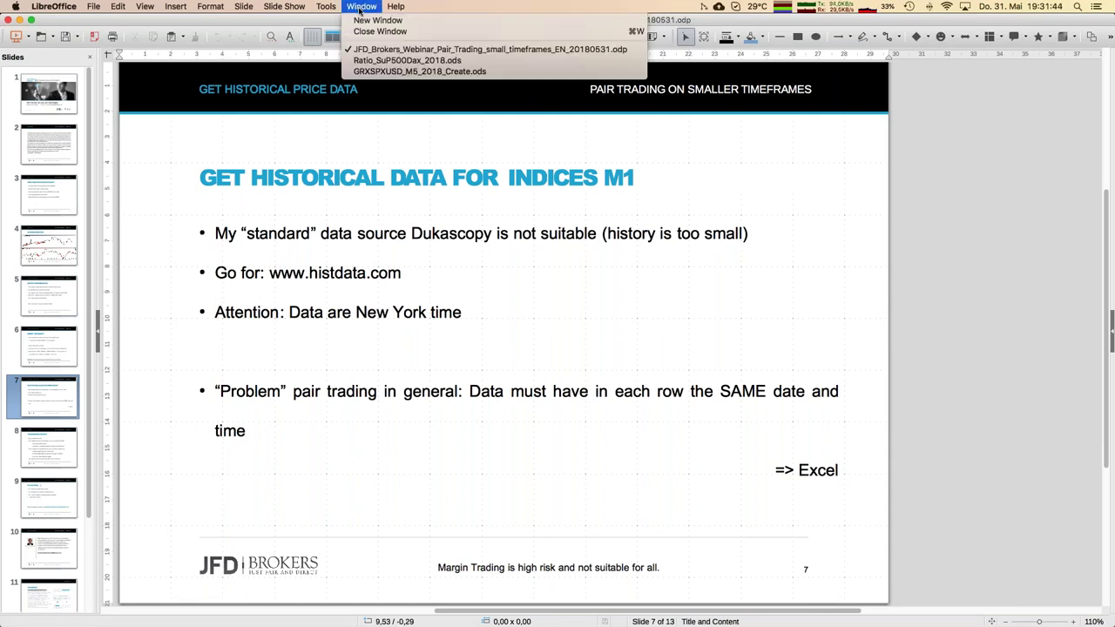
{"action": "left_click", "coordinate": [377, 74]}
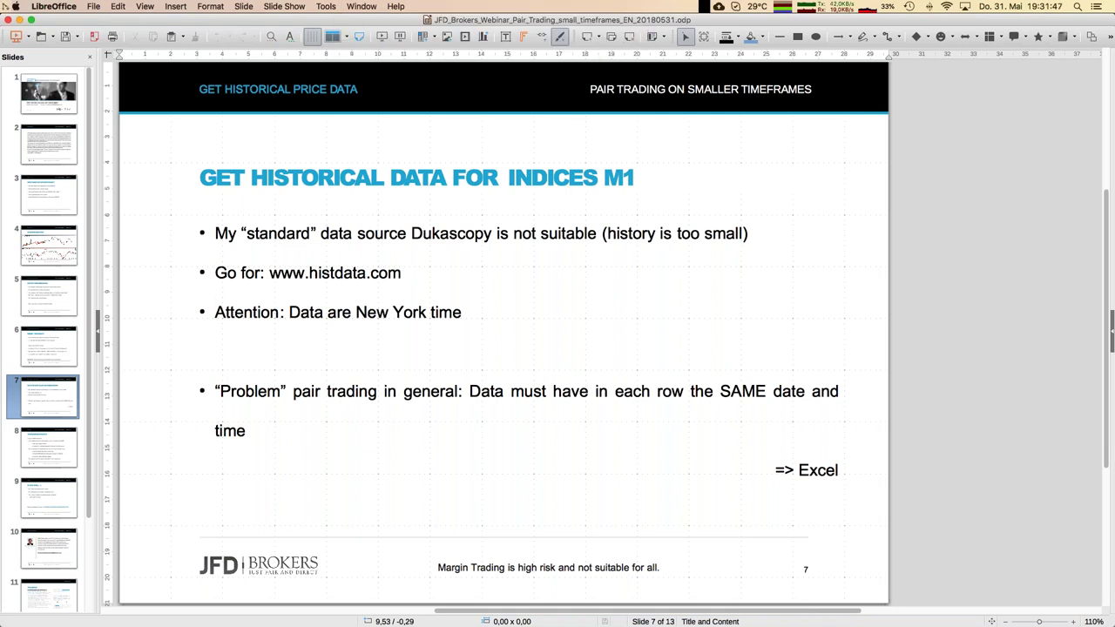
{"action": "left_click", "coordinate": [1072, 620]}
{"action": "left_click", "coordinate": [1071, 620]}
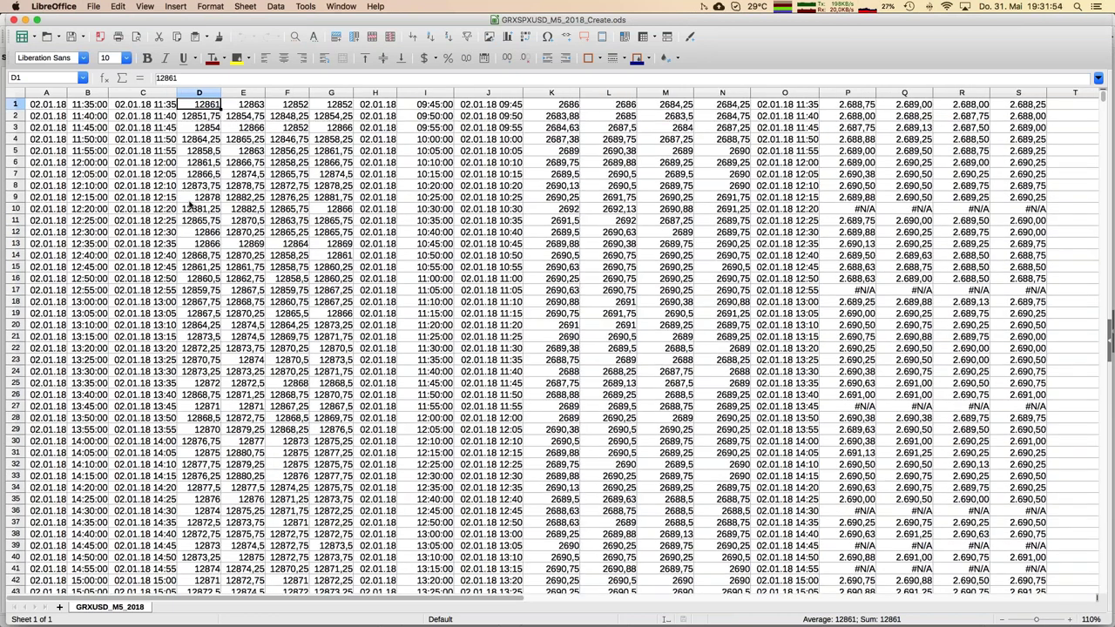
Examine the DAX price columns D to G and the date, time and combined date-time cells A1 to C1
{"action": "left_click", "coordinate": [198, 93]}
{"action": "left_click_drag", "start_coordinate": [199, 93], "coordinate": [331, 94]}
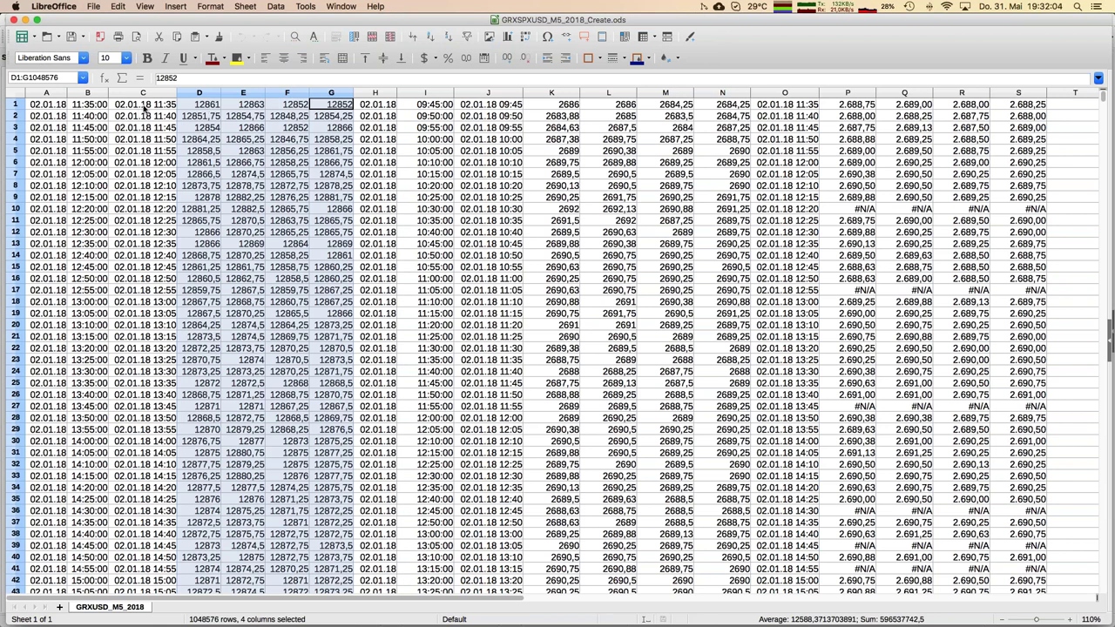
{"action": "left_click", "coordinate": [92, 108]}
{"action": "left_click", "coordinate": [56, 105]}
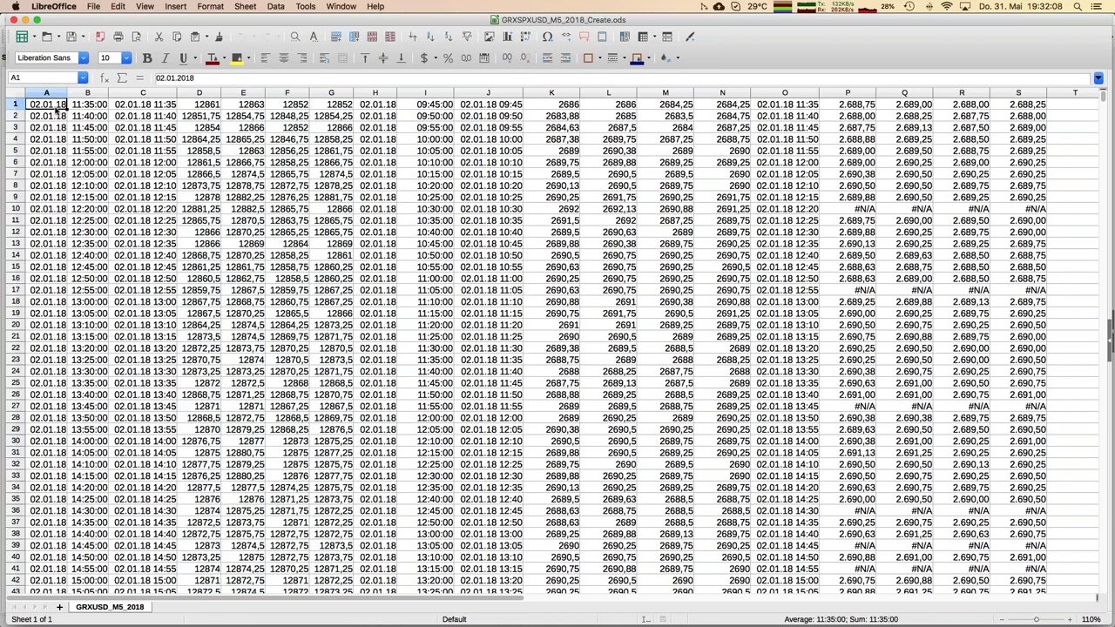
{"action": "left_click", "coordinate": [75, 106]}
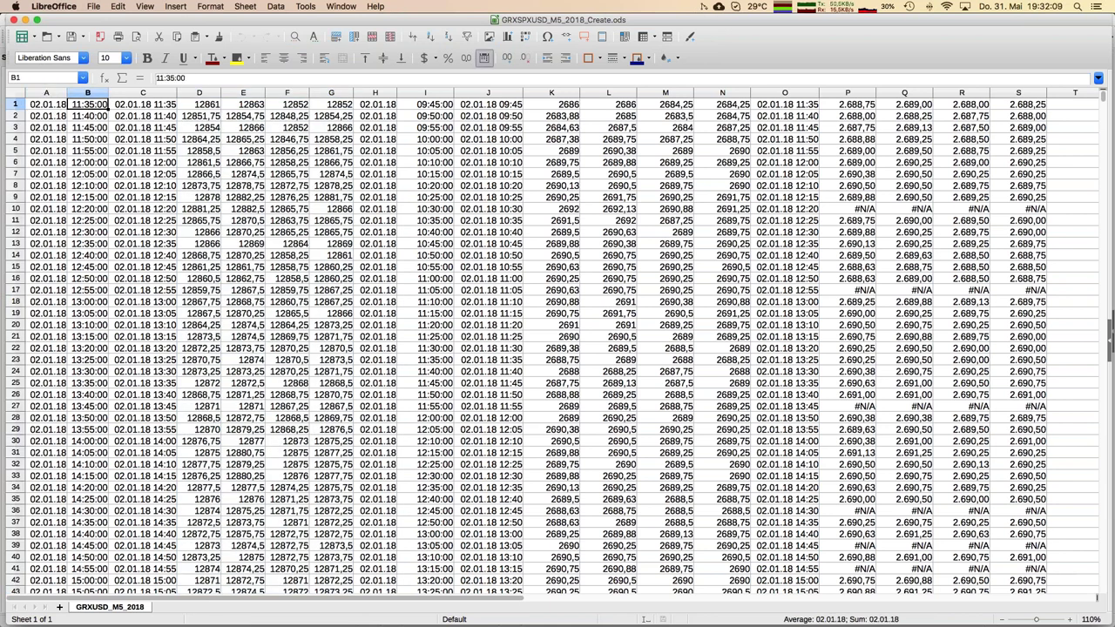
{"action": "left_click", "coordinate": [146, 108]}
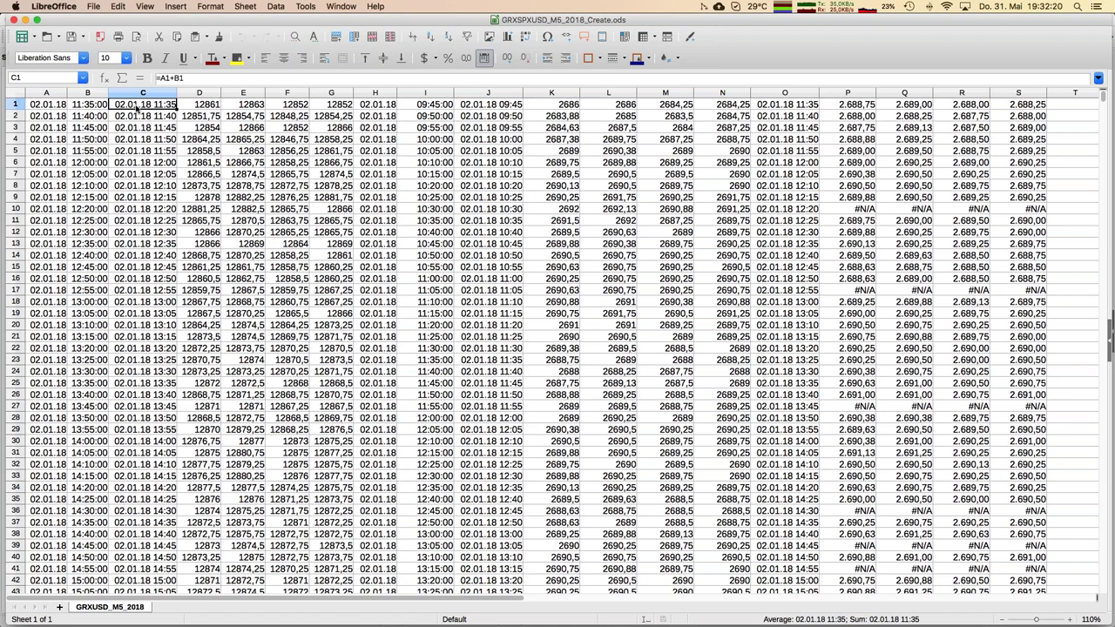
{"action": "left_click", "coordinate": [93, 106]}
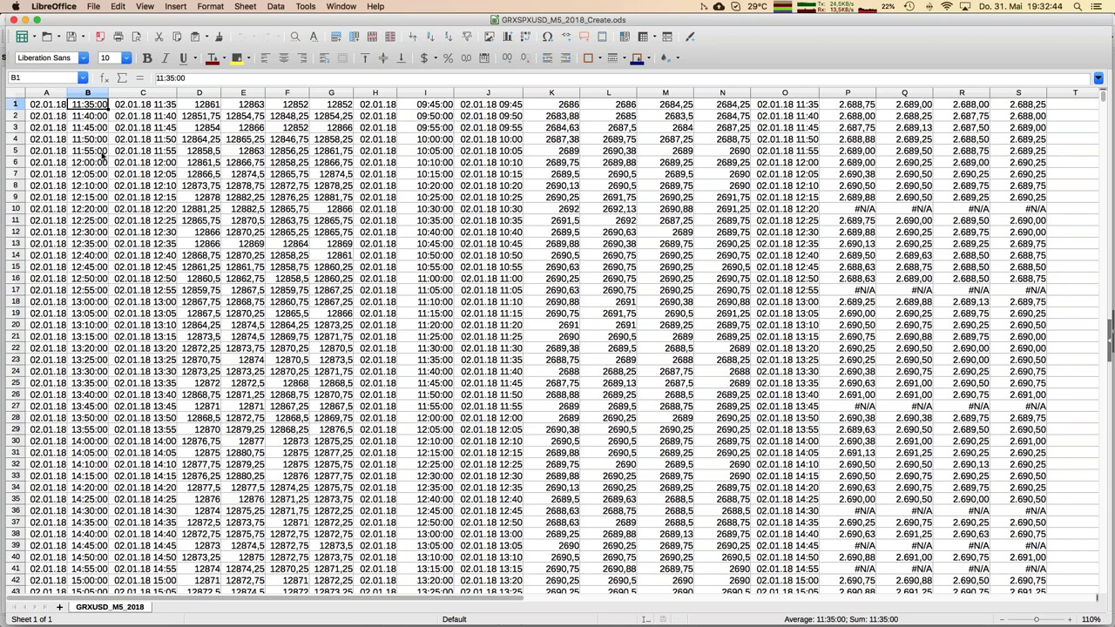
{"action": "key", "text": "Right"}
{"action": "key", "text": "Right"}
{"action": "key", "text": "Right"}
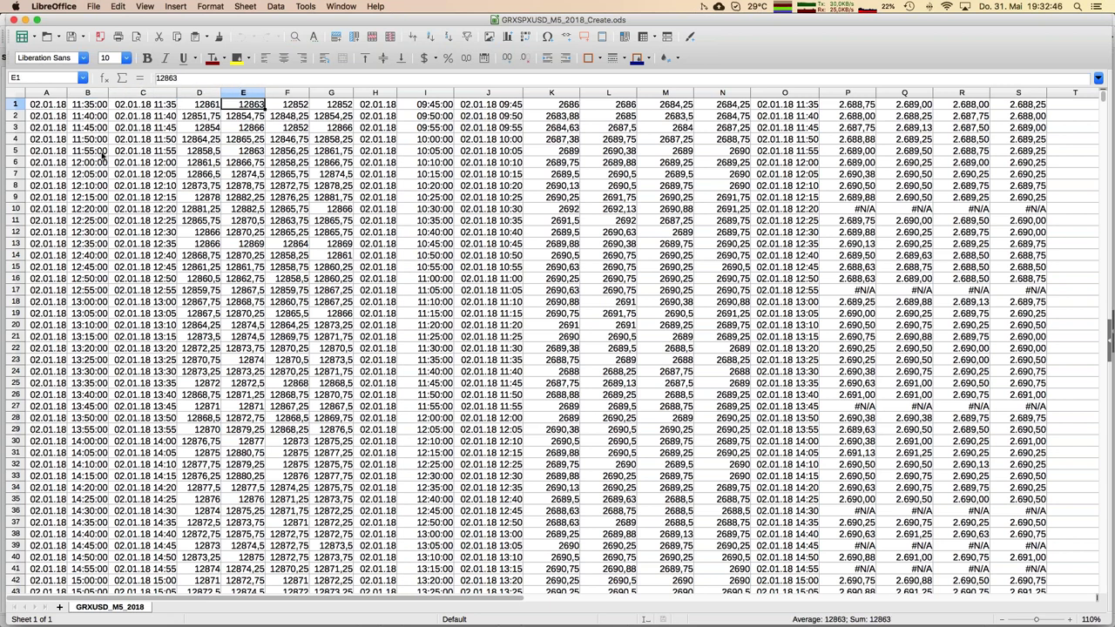
Examine the S&P 500 data in columns H to N, marking the rows with times before 11:35
{"action": "left_click_drag", "start_coordinate": [376, 92], "coordinate": [713, 93]}
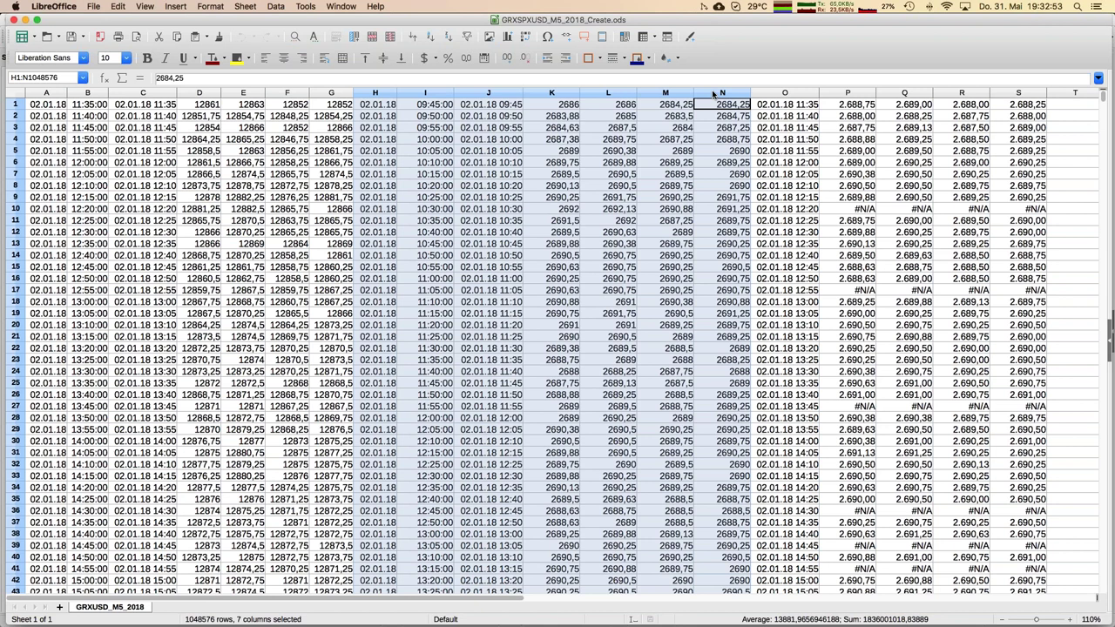
{"action": "left_click", "coordinate": [432, 107]}
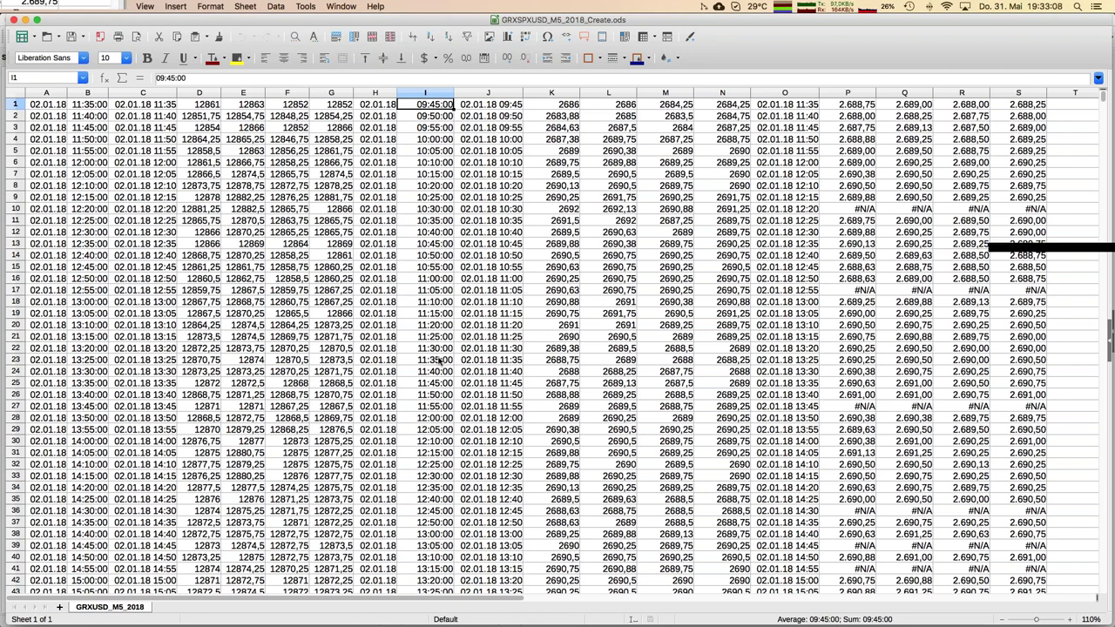
{"action": "left_click_drag", "start_coordinate": [435, 349], "coordinate": [721, 102]}
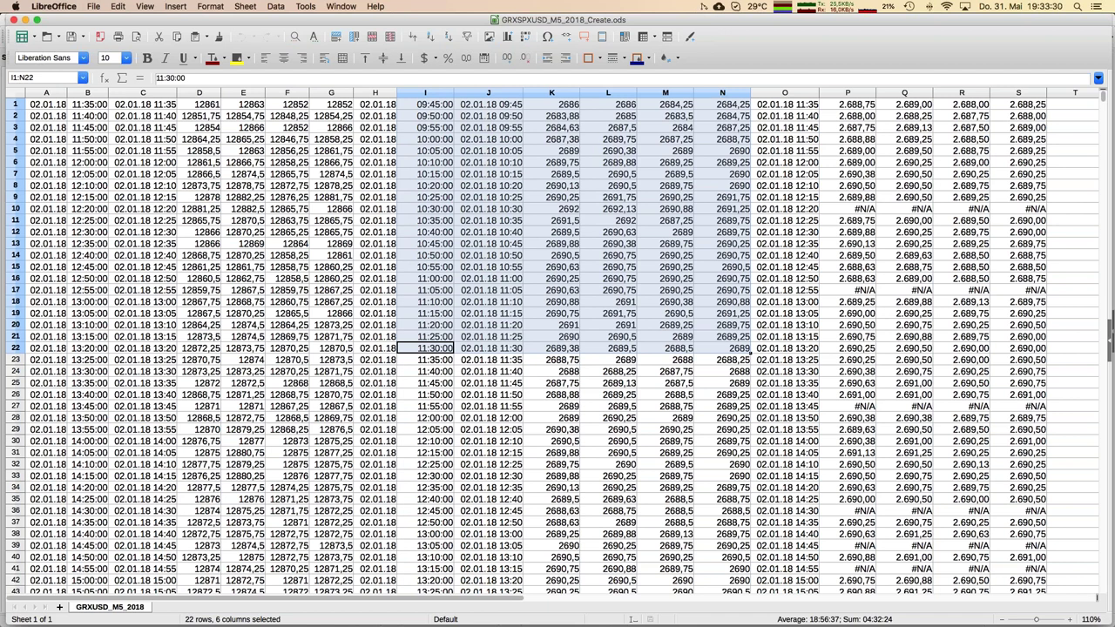
{"action": "left_click", "coordinate": [608, 140]}
Check the date reference in O1 and mark the S&P 500 prices K23:N23 that match its 11:35 timestamp
{"action": "left_click", "coordinate": [785, 106]}
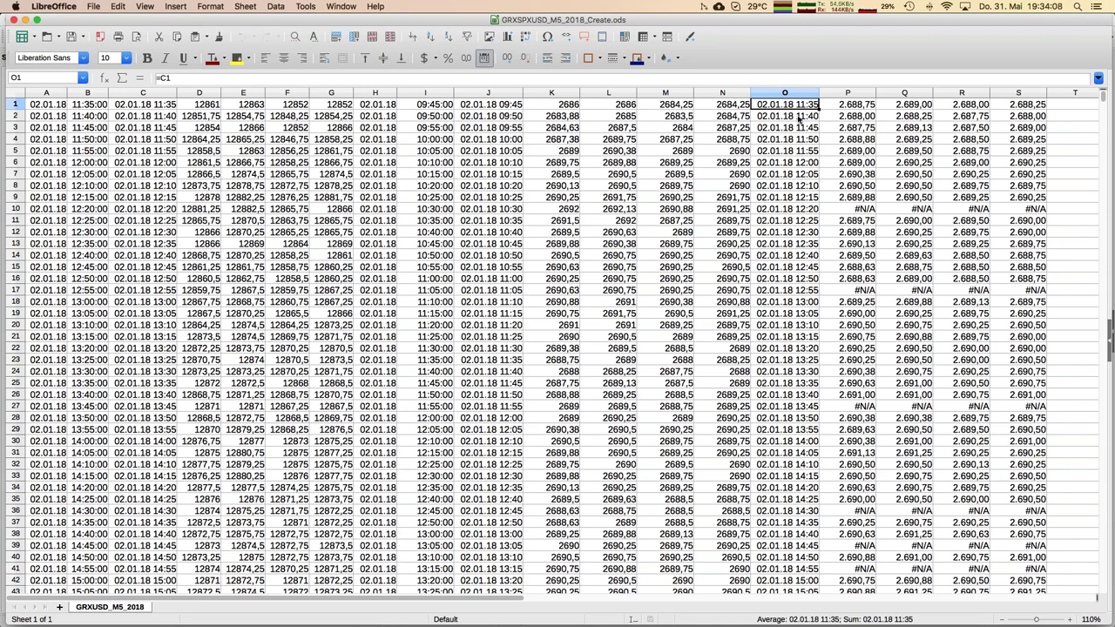
{"action": "left_click_drag", "start_coordinate": [550, 365], "coordinate": [723, 366]}
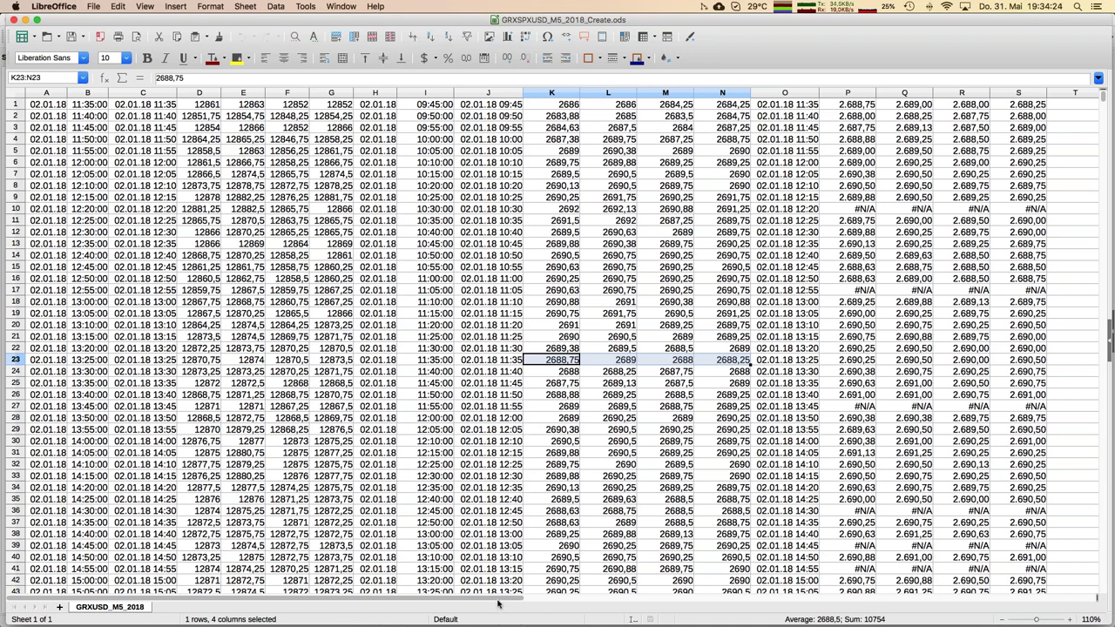
{"action": "scroll", "coordinate": [534, 601], "scroll_direction": "right", "scroll_amount": 2}
{"action": "left_click_drag", "start_coordinate": [534, 601], "coordinate": [585, 600]}
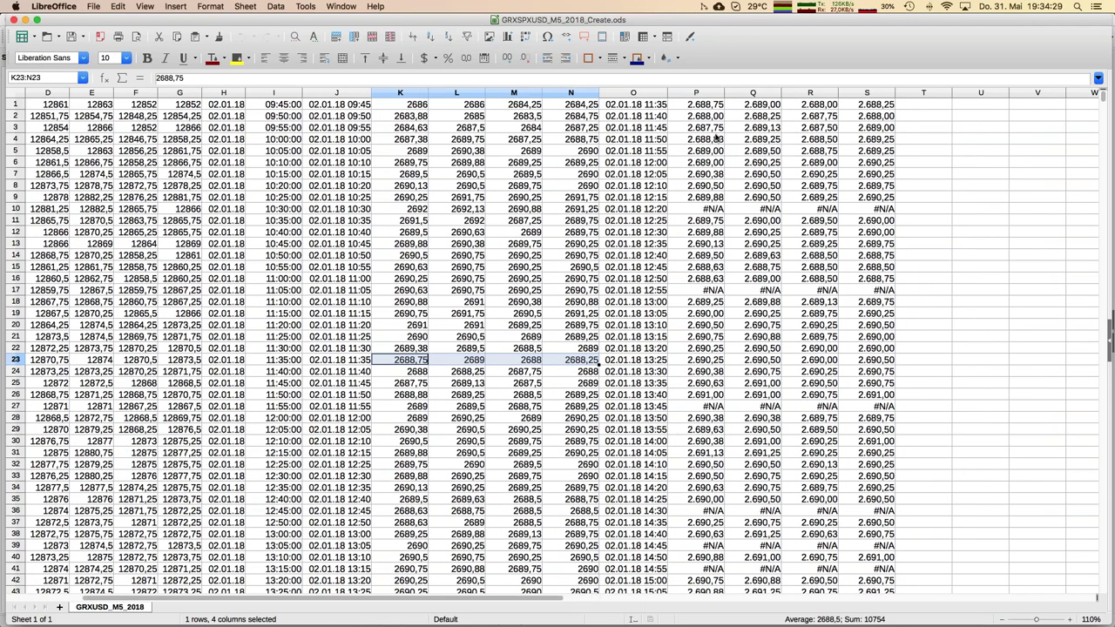
Inspect the INDEX/MATCH formula in P1 with its referenced ranges, then close it without changes
{"action": "left_click", "coordinate": [709, 106]}
{"action": "left_click", "coordinate": [373, 78]}
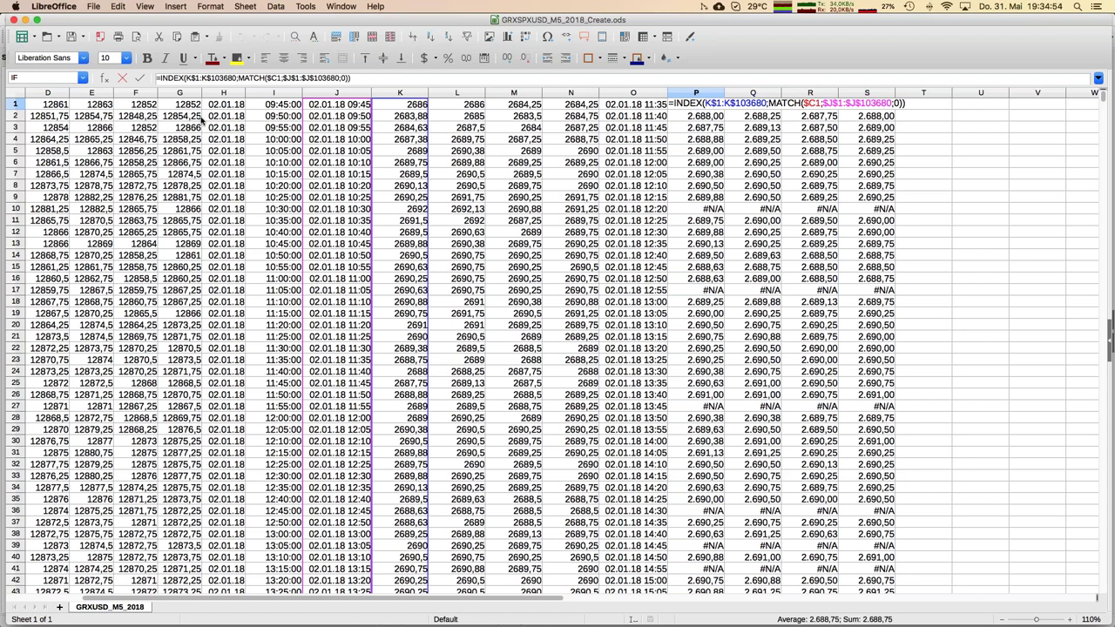
{"action": "scroll", "coordinate": [202, 122], "scroll_direction": "left", "scroll_amount": 3}
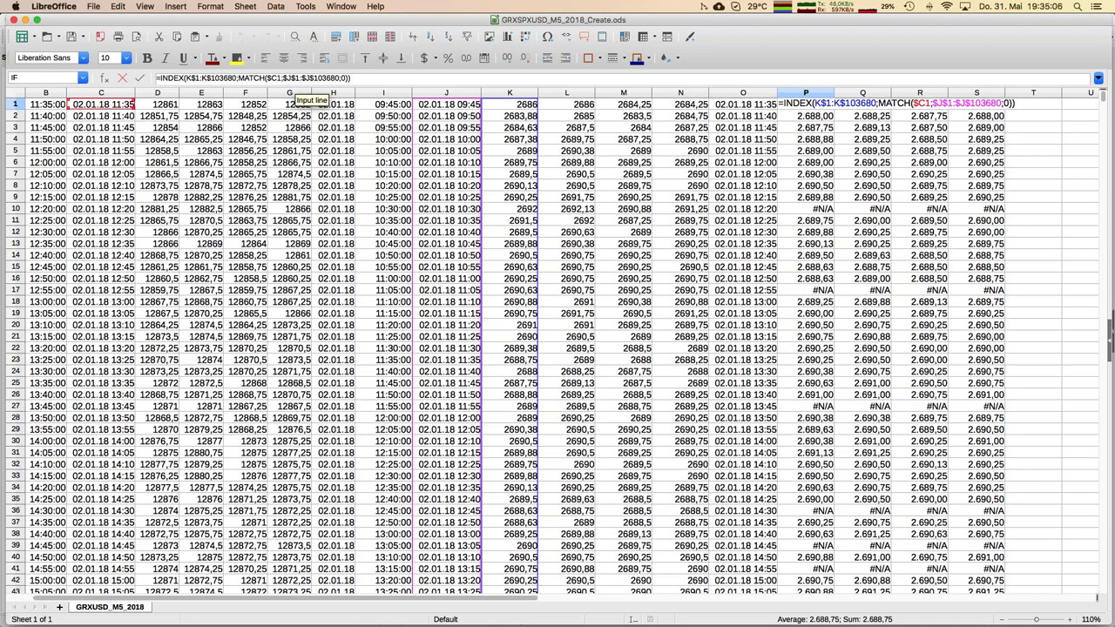
{"action": "left_click", "coordinate": [351, 78]}
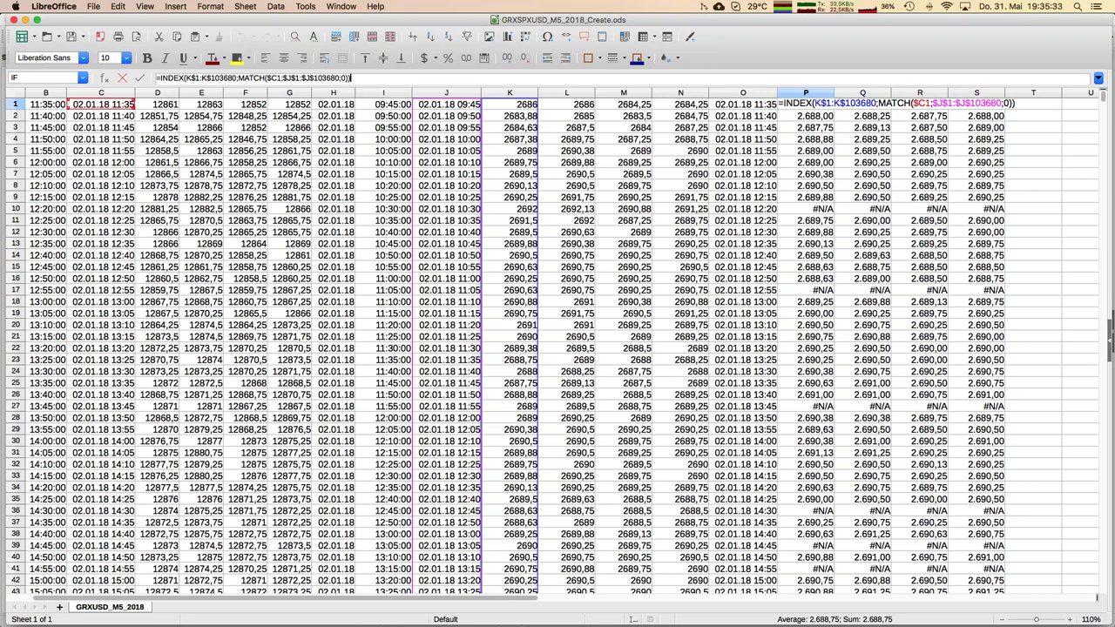
{"action": "key", "text": "Return"}
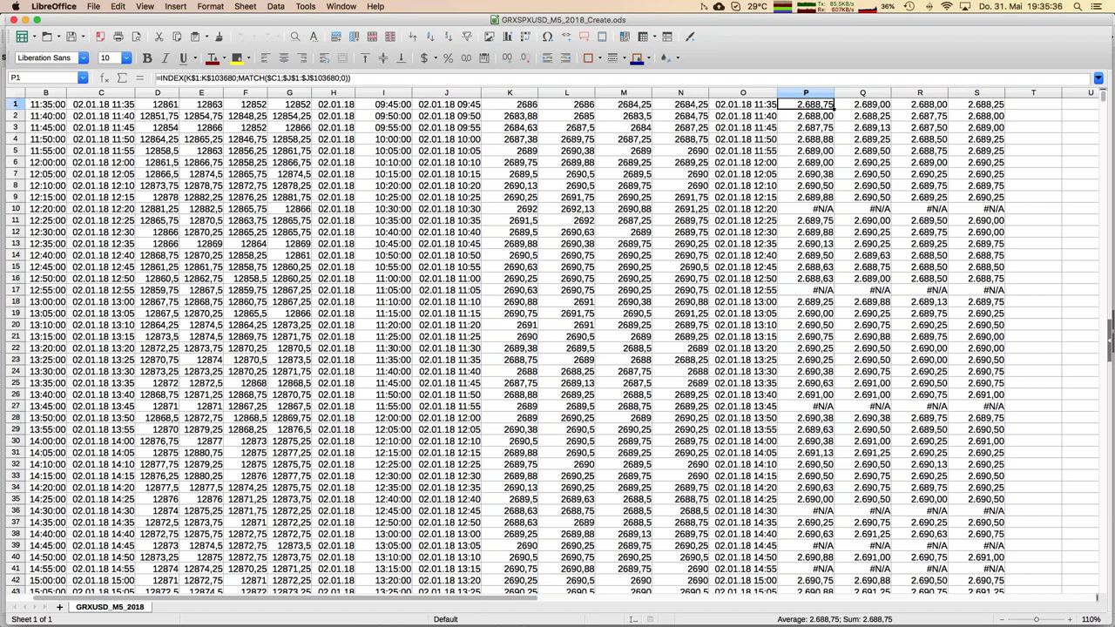
Zoom the sheet out to 100% to view columns A to S together, and mark the whole of row 1
{"action": "key", "text": "Right"}
{"action": "key", "text": "Right"}
{"action": "key", "text": "Right"}
{"action": "key", "text": "Right"}
{"action": "key", "text": "Right"}
{"action": "key", "text": "Right"}
{"action": "key", "text": "Right"}
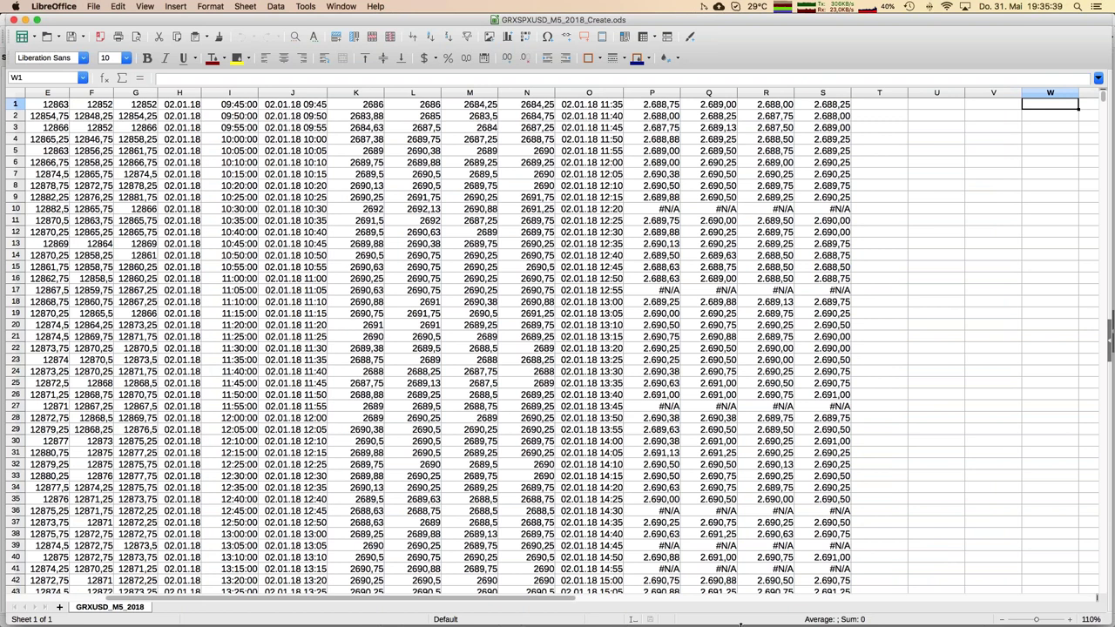
{"action": "left_click", "coordinate": [1001, 619]}
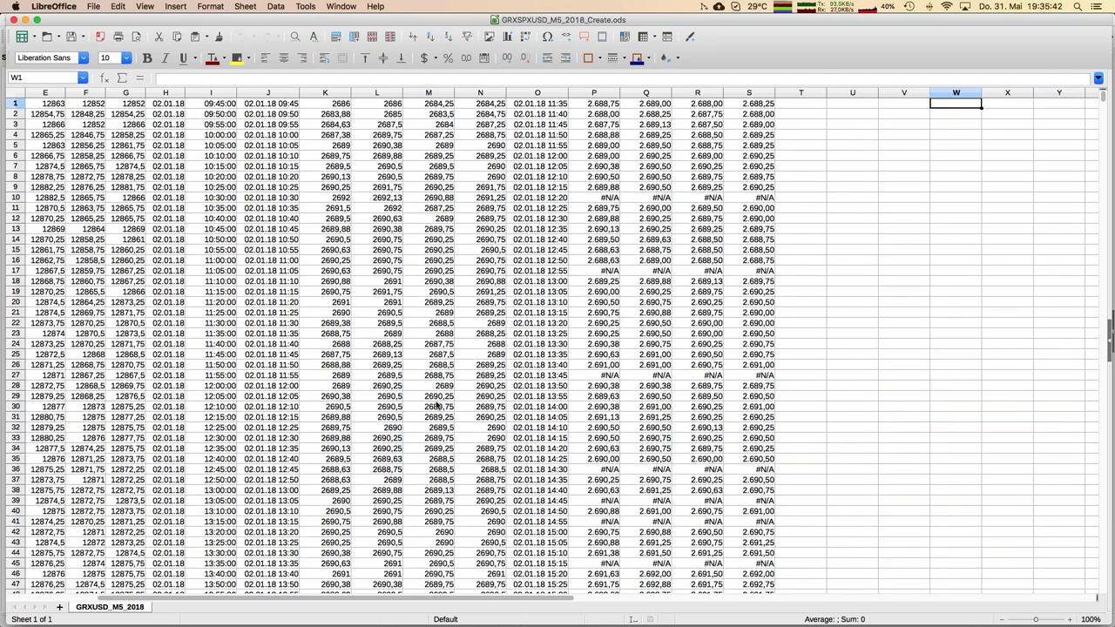
{"action": "scroll", "coordinate": [68, 265], "scroll_direction": "left", "scroll_amount": 4}
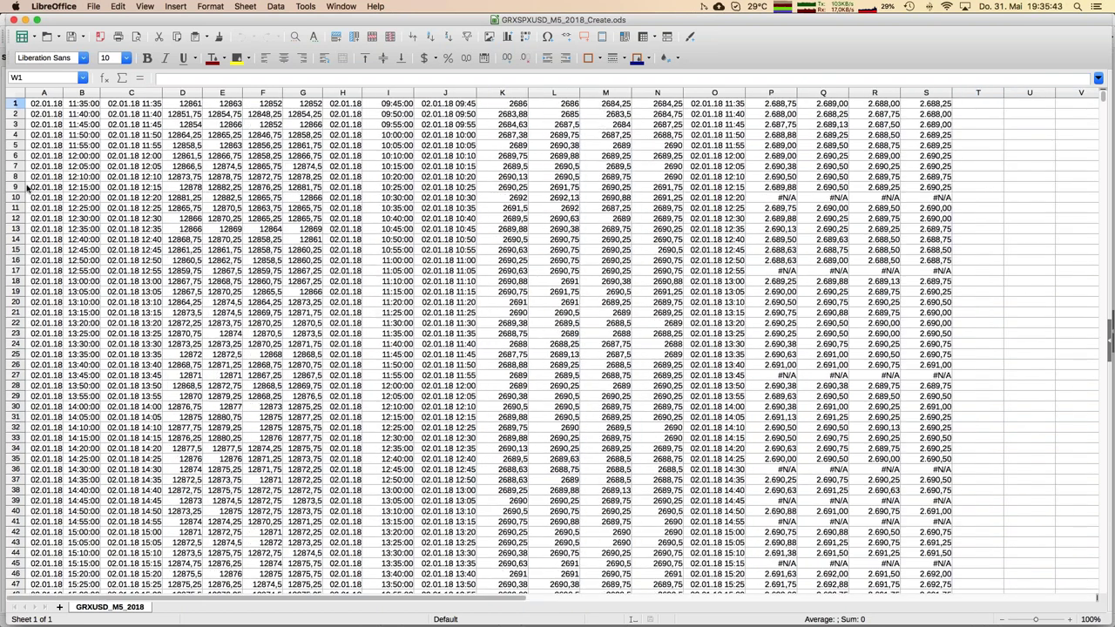
{"action": "left_click", "coordinate": [14, 104]}
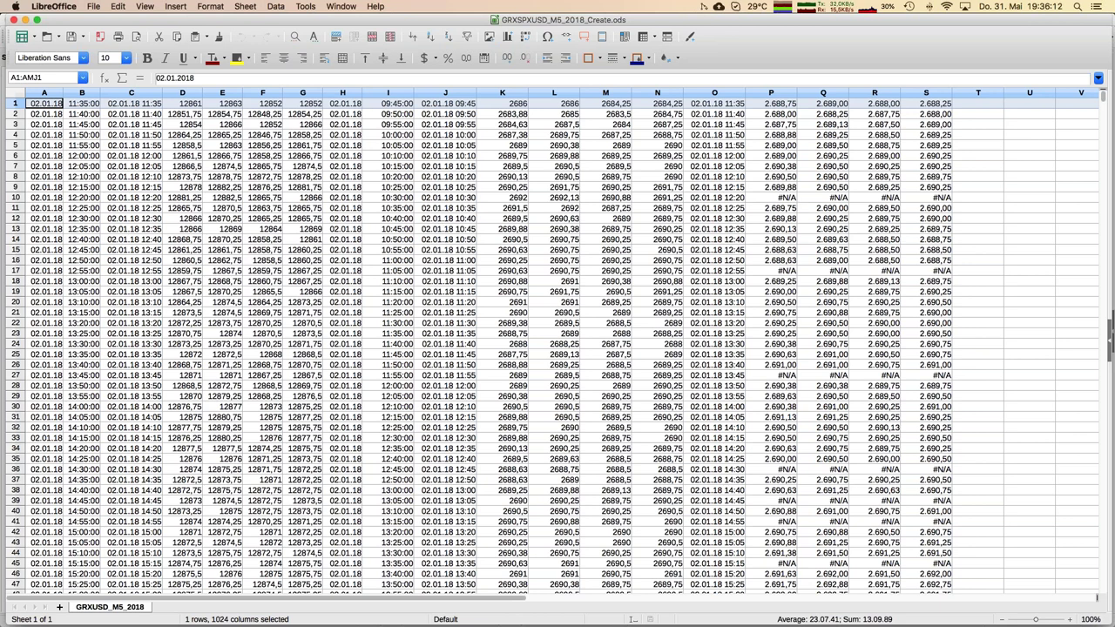
Look through the matched S&P 500 prices in column P for #N/A rows, starting at P10, and return to P1
{"action": "left_click", "coordinate": [789, 200]}
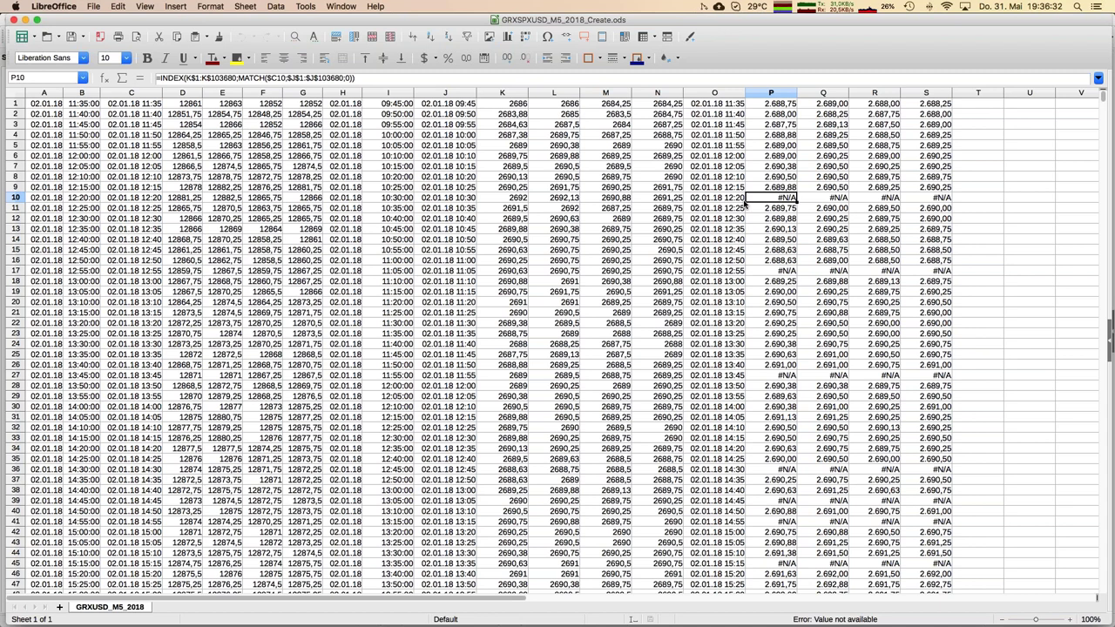
{"action": "key", "text": "Page_Down"}
{"action": "key", "text": "Page_Down"}
{"action": "key", "text": "Page_Down"}
{"action": "key", "text": "Page_Down"}
{"action": "key", "text": "Page_Down"}
{"action": "key", "text": "Page_Down"}
{"action": "key", "text": "Page_Down"}
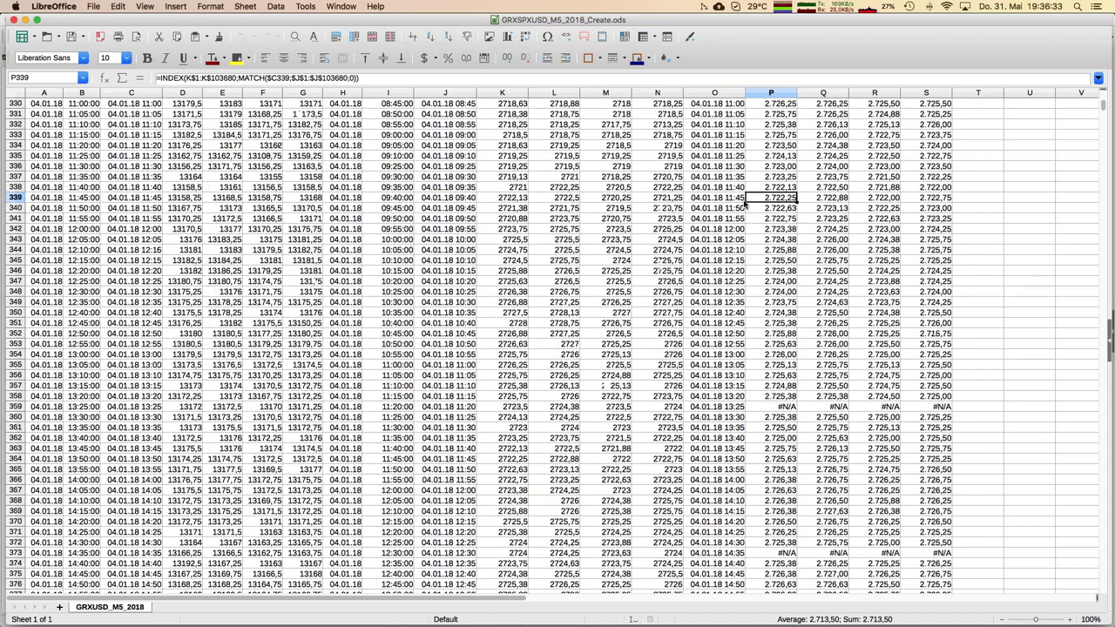
{"action": "key", "text": "Page_Down"}
{"action": "key", "text": "Page_Down"}
{"action": "key", "text": "Page_Down"}
{"action": "key", "text": "Page_Down"}
{"action": "key", "text": "Page_Down"}
{"action": "key", "text": "Page_Down"}
{"action": "key", "text": "Page_Down"}
{"action": "key", "text": "Page_Down"}
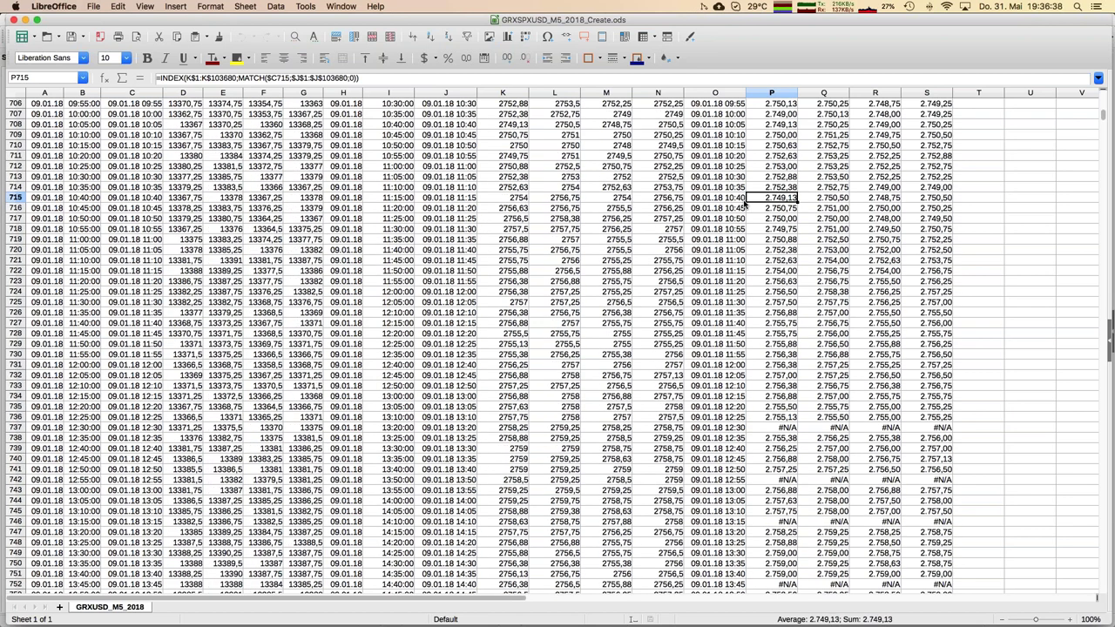
{"action": "key", "text": "super+Up"}
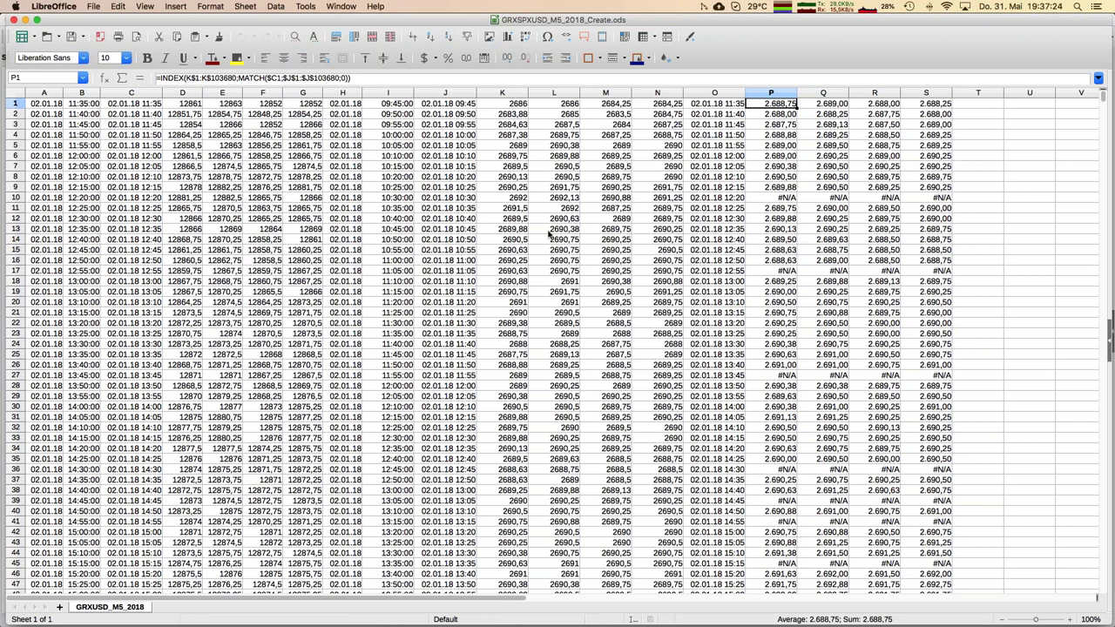
Switch to the JFD Brokers webinar presentation and advance to slide 8, "The Trading Approach"
{"action": "left_click", "coordinate": [341, 6]}
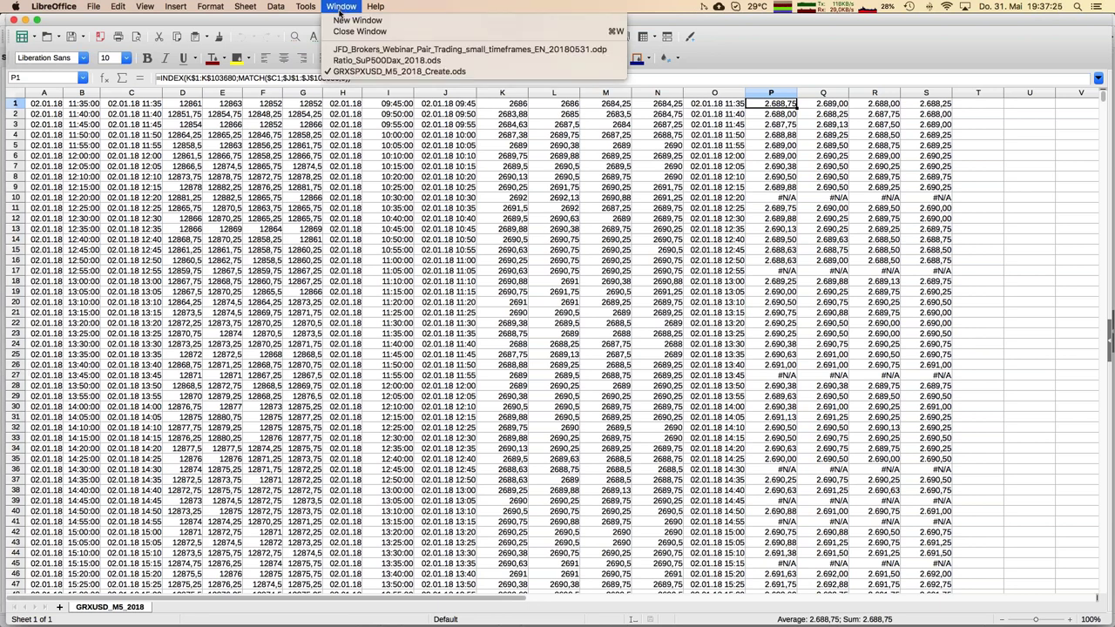
{"action": "left_click", "coordinate": [358, 69]}
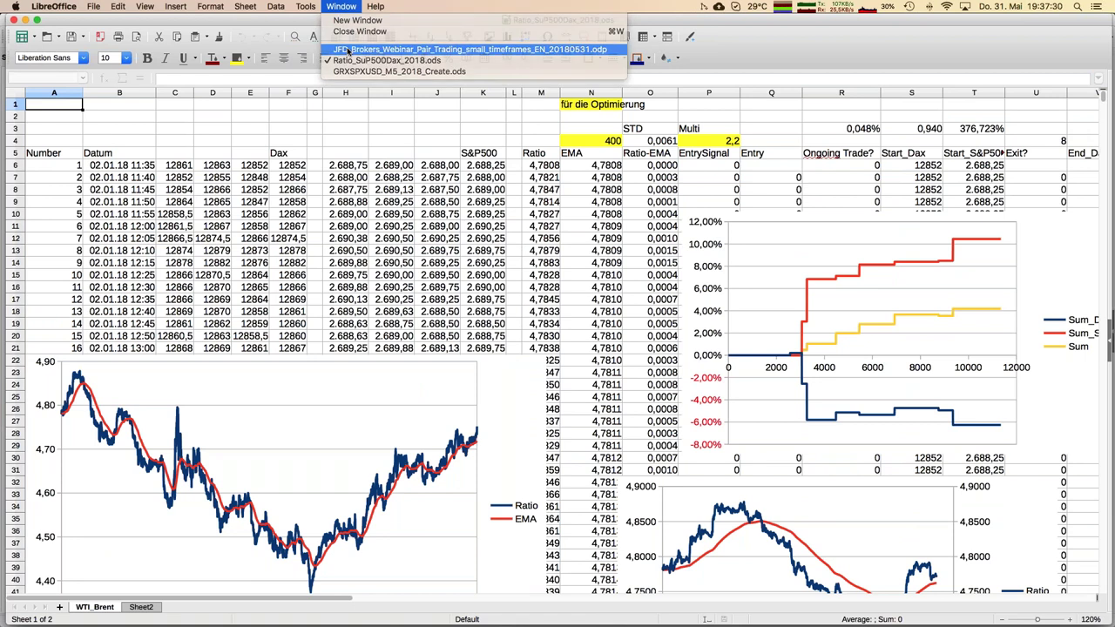
{"action": "left_click", "coordinate": [348, 50]}
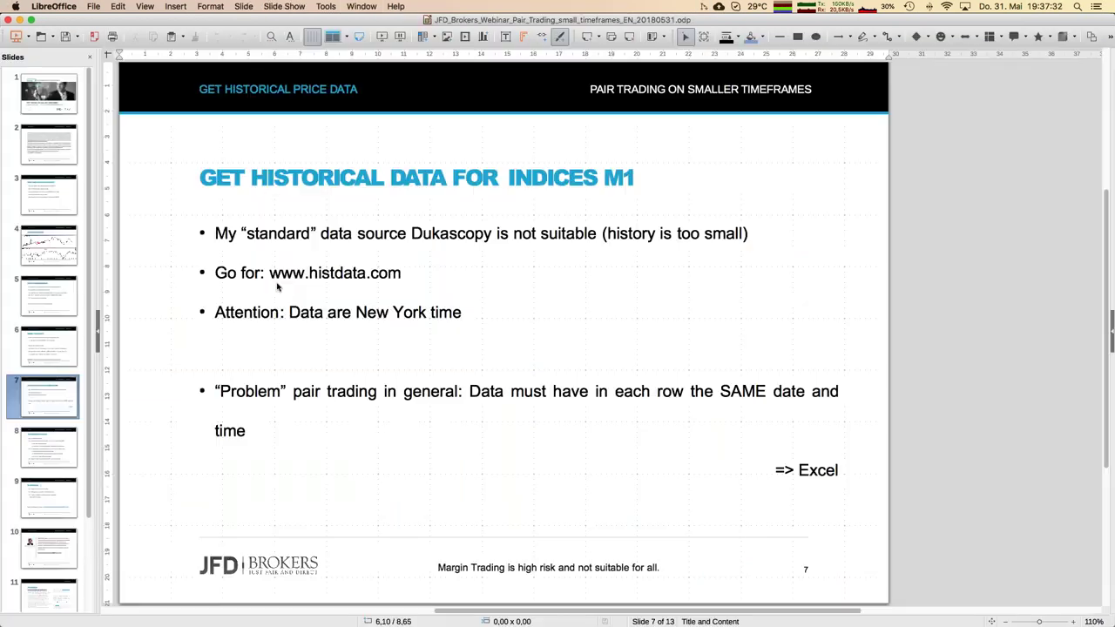
{"action": "key", "text": "Page_Down"}
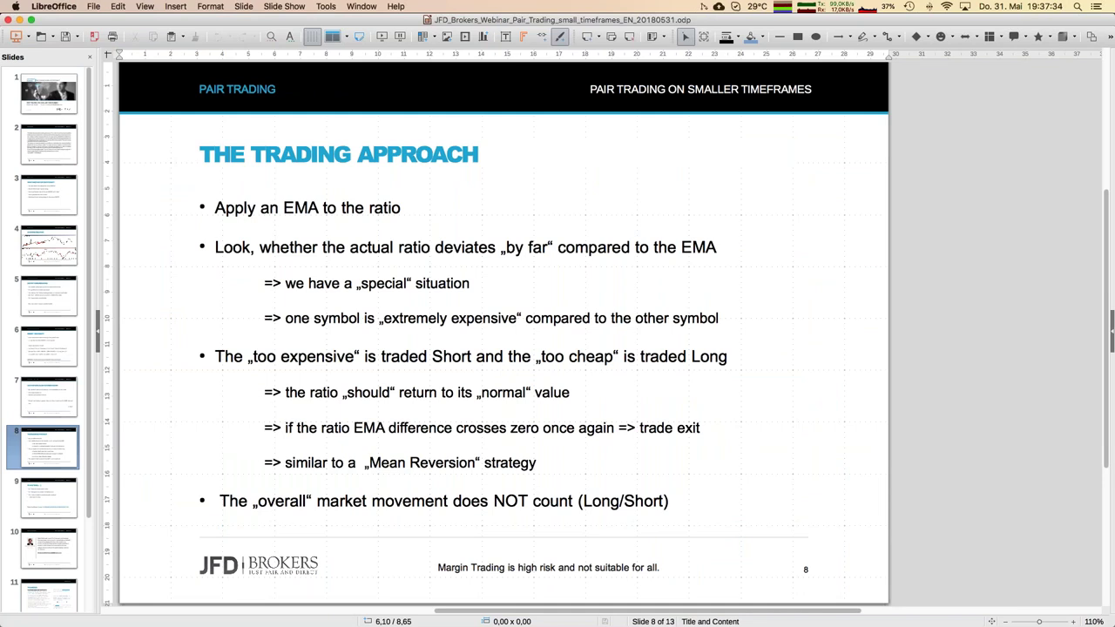
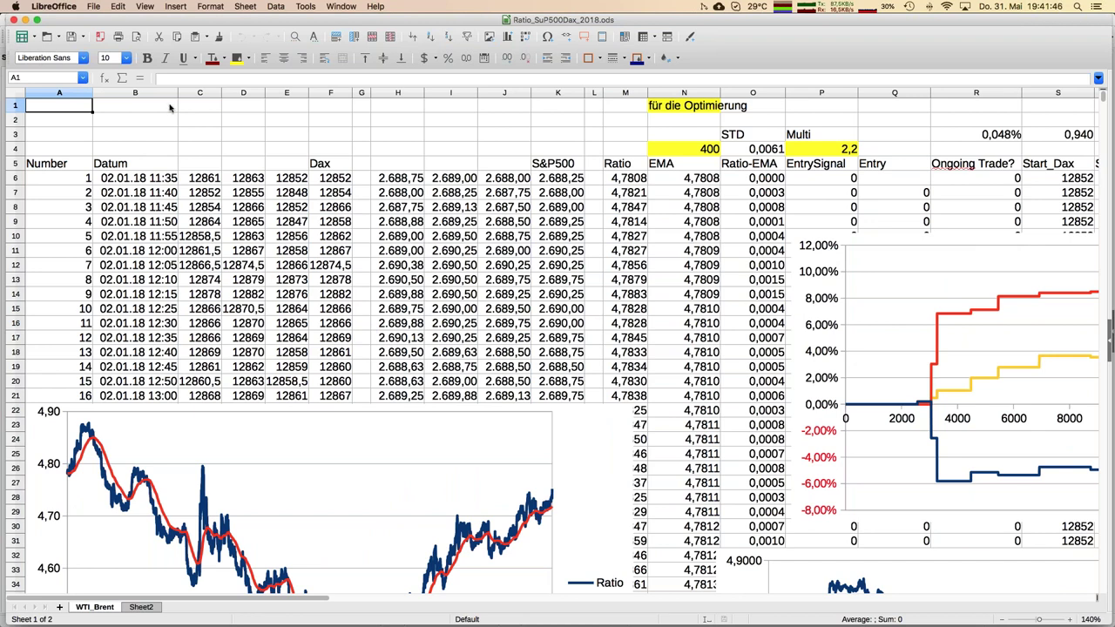
Mark the date and DAX columns B to F, check the column's last DAX price, and return to F6
{"action": "left_click_drag", "start_coordinate": [161, 92], "coordinate": [322, 90]}
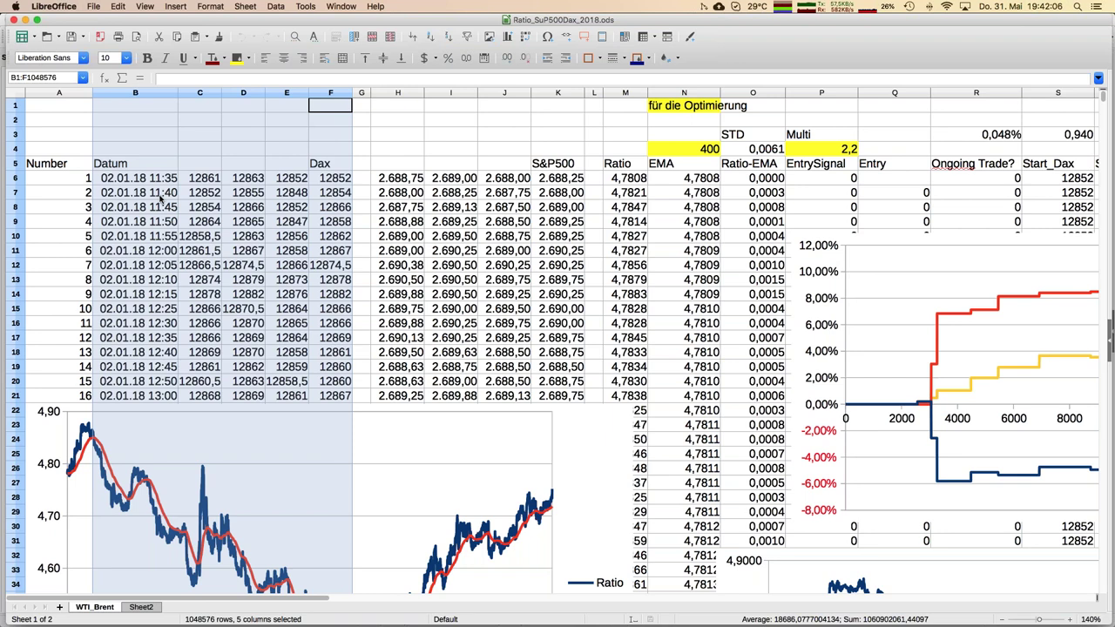
{"action": "left_click", "coordinate": [327, 183]}
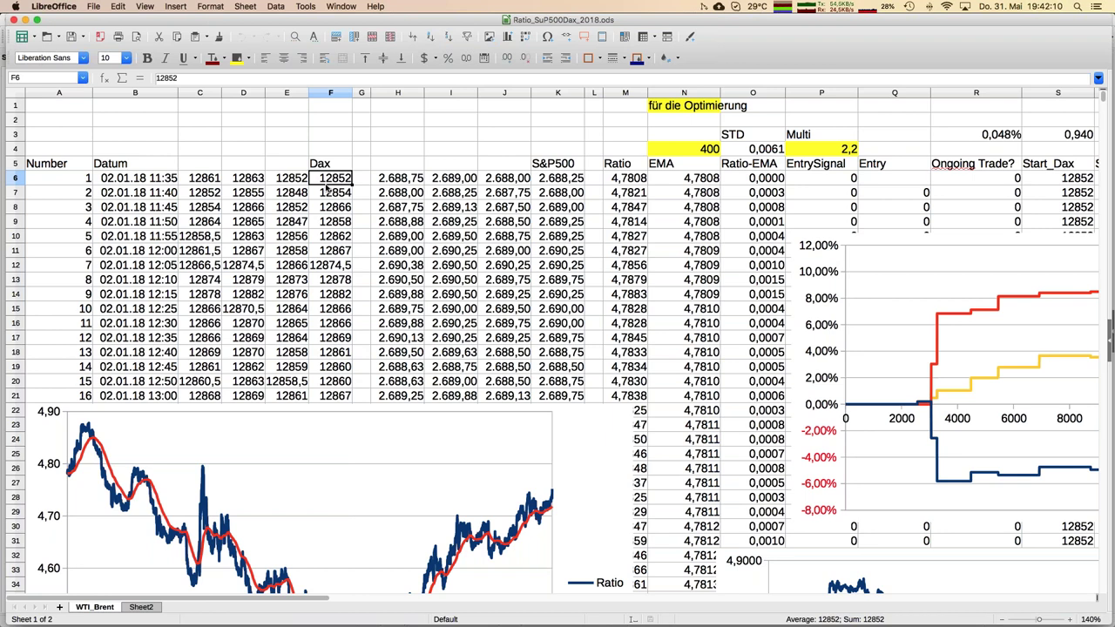
{"action": "key", "text": "super+Down"}
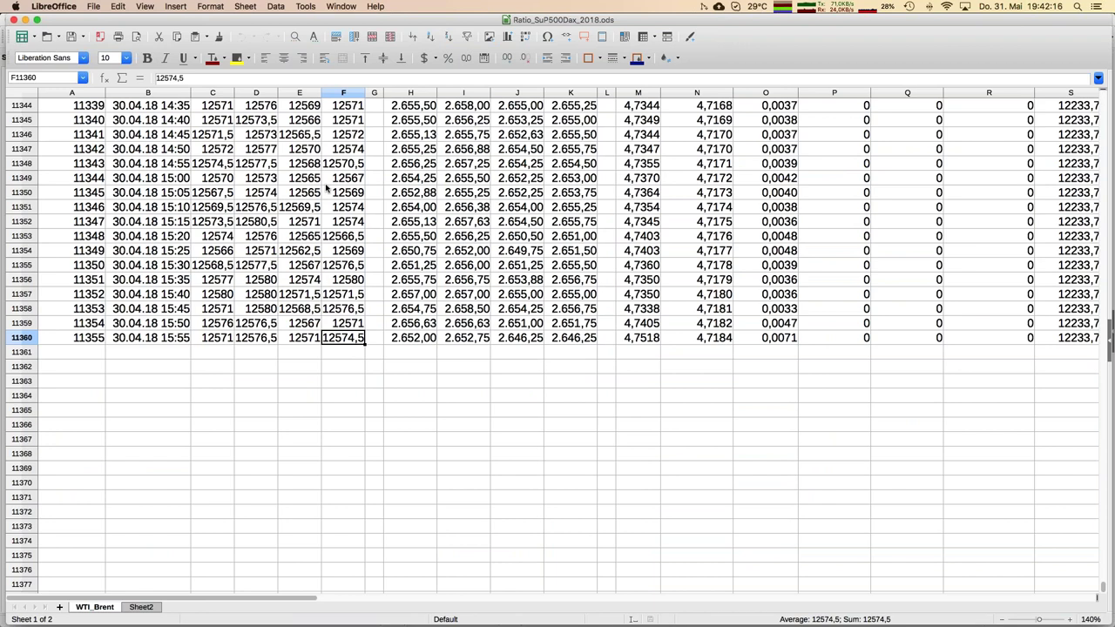
{"action": "key", "text": "super+Up"}
{"action": "key", "text": "Down"}
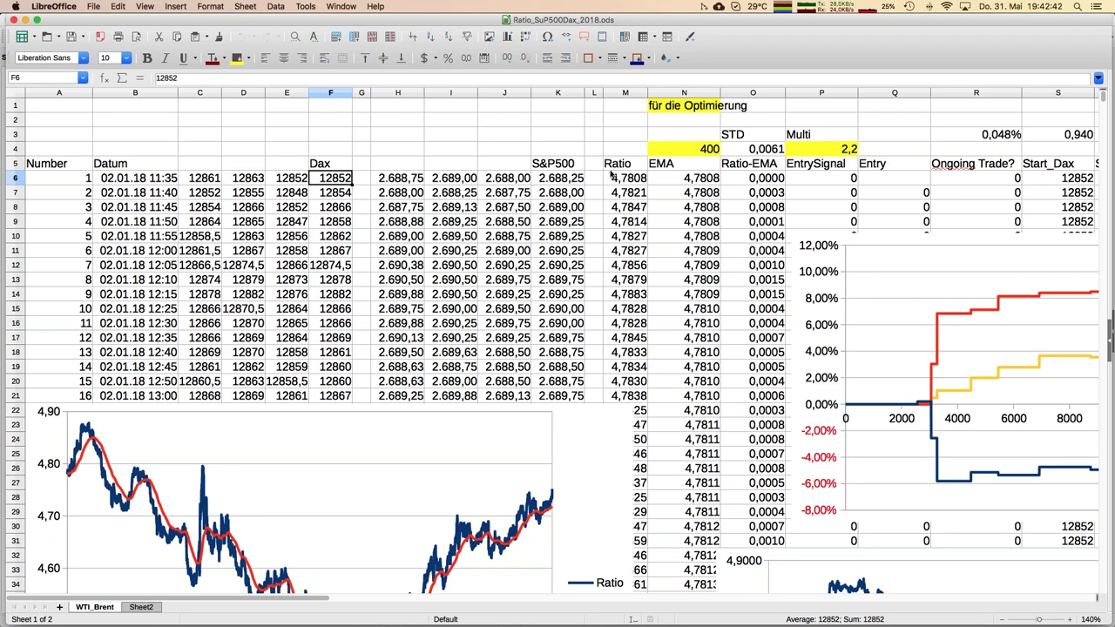
Inspect the Ratio formula in M6 and the EMA formulas in column N down to N8
{"action": "left_click", "coordinate": [640, 182]}
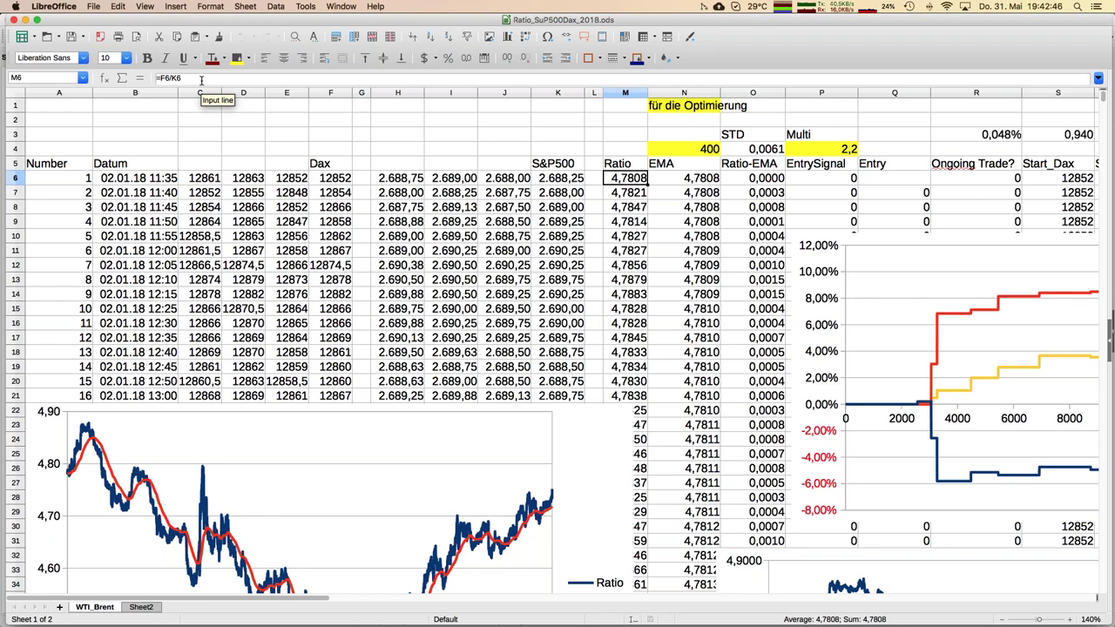
{"action": "left_click", "coordinate": [688, 178]}
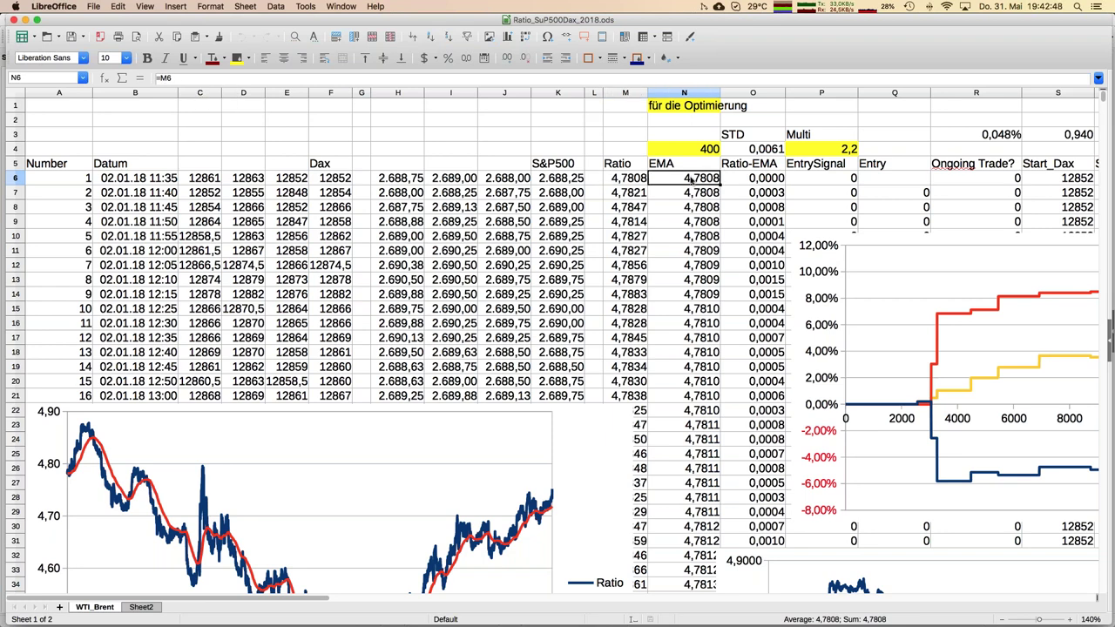
{"action": "key", "text": "Down"}
{"action": "key", "text": "Down"}
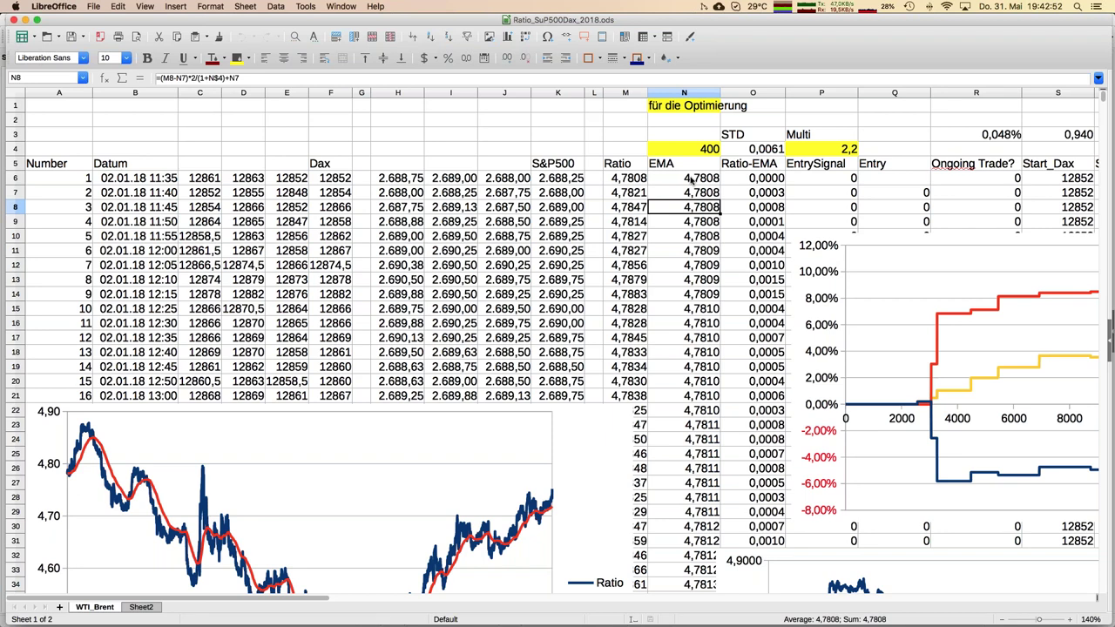
Check the EMA period in N4 and the Ratio-EMA formula in O6
{"action": "key", "text": "Up"}
{"action": "key", "text": "Up"}
{"action": "key", "text": "Up"}
{"action": "key", "text": "Up"}
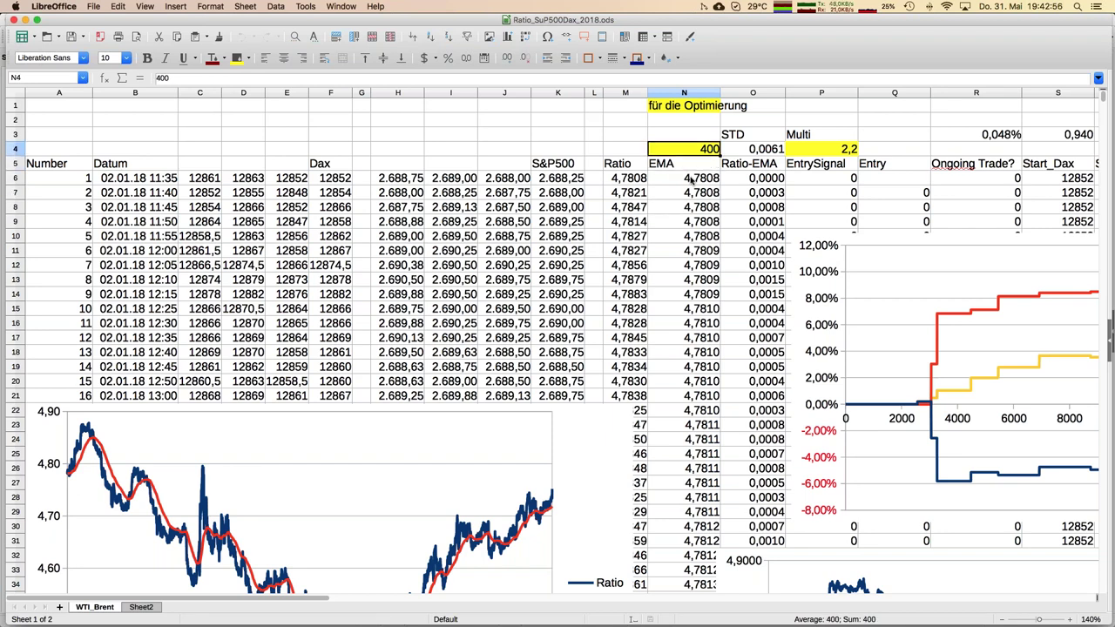
{"action": "key", "text": "Down"}
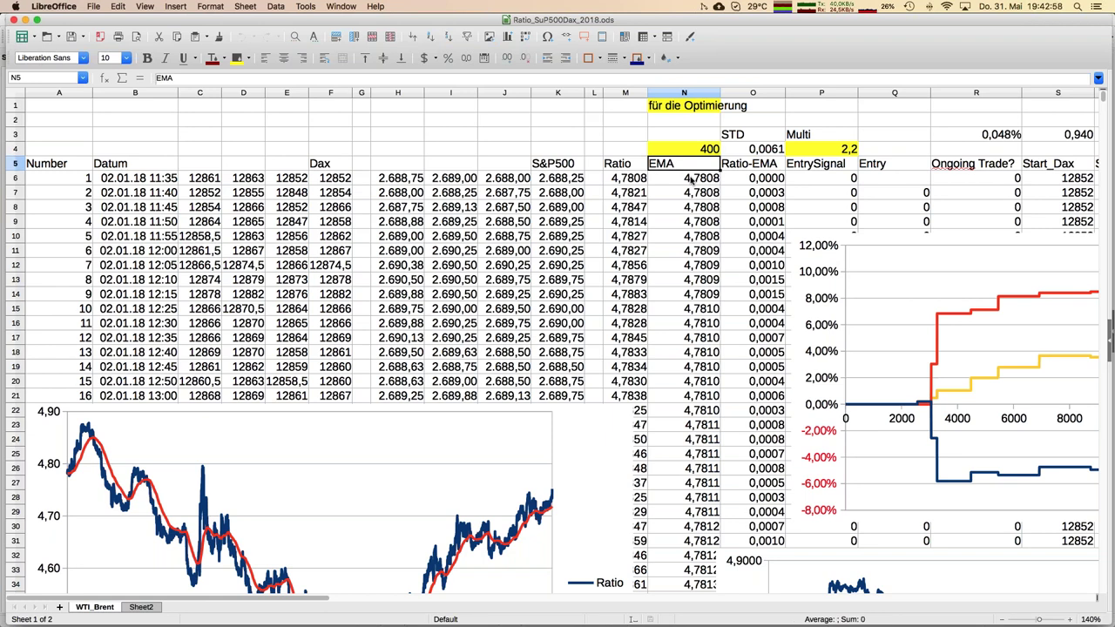
{"action": "key", "text": "Down"}
{"action": "key", "text": "Right"}
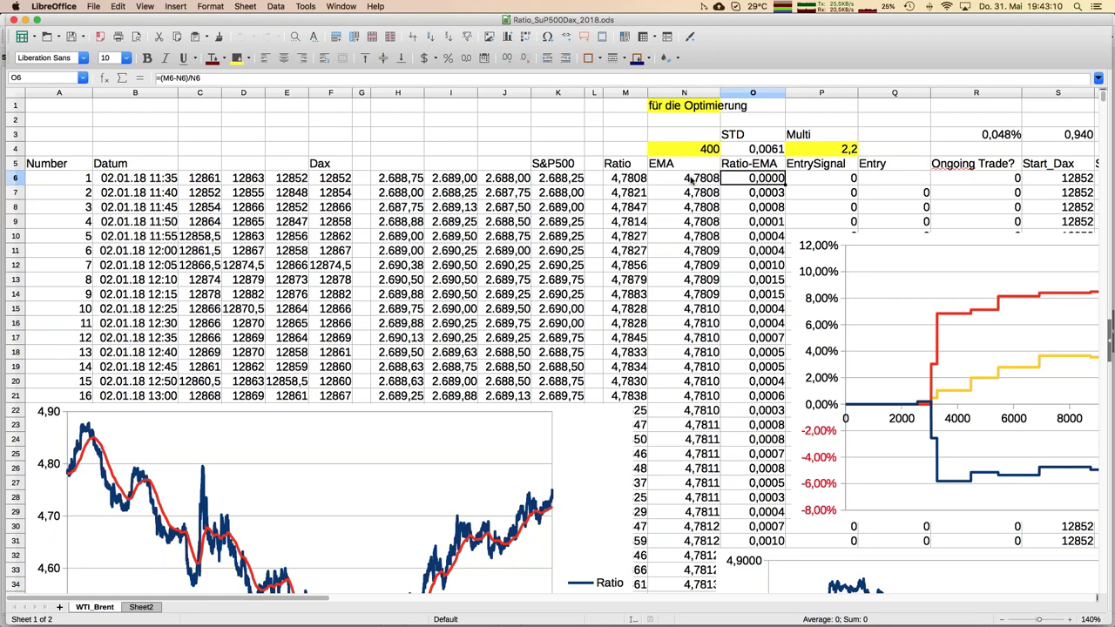
Place the lower Ratio/EMA chart over the price columns from row 6 and enlarge it to about 18.85 × 10.64
{"action": "left_click", "coordinate": [774, 556]}
{"action": "left_click_drag", "start_coordinate": [774, 556], "coordinate": [322, 216]}
{"action": "left_click_drag", "start_coordinate": [261, 182], "coordinate": [135, 178]}
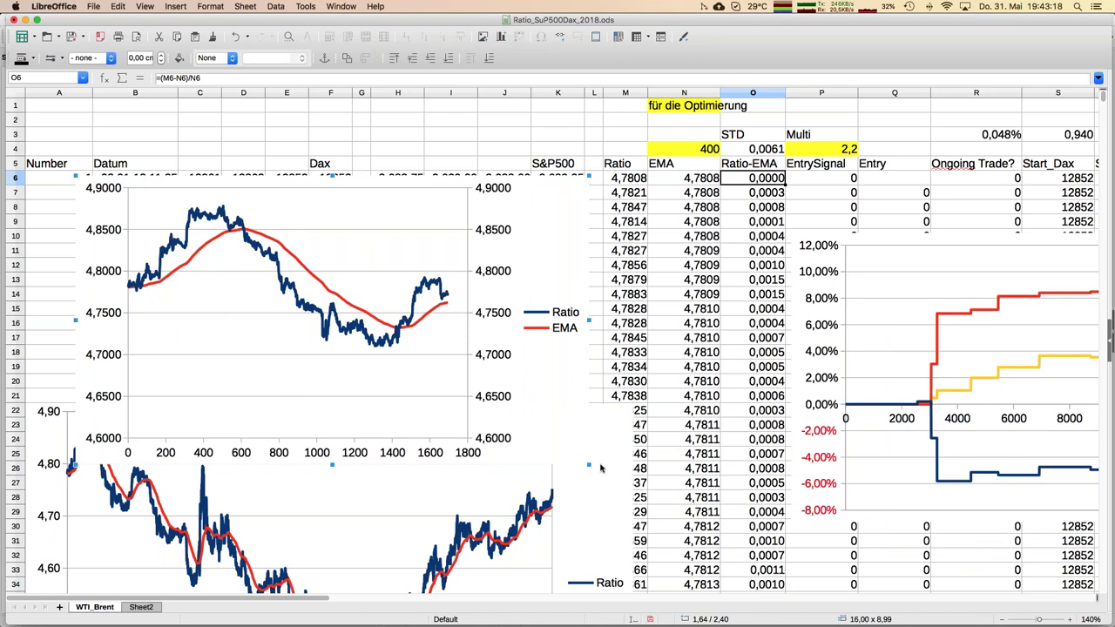
{"action": "left_click_drag", "start_coordinate": [588, 464], "coordinate": [678, 514]}
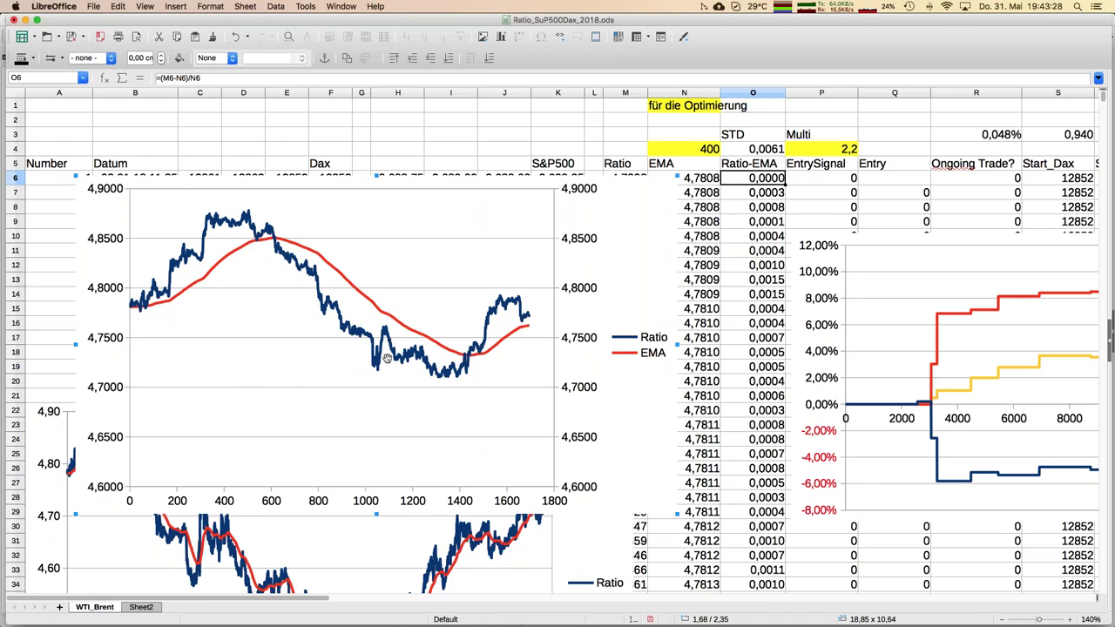
Position the enlarged Ratio/EMA chart beside the full-period ratio chart, starting around row 22, and save the workbook
{"action": "left_click_drag", "start_coordinate": [225, 190], "coordinate": [708, 342]}
{"action": "scroll", "coordinate": [707, 342], "scroll_direction": "down", "scroll_amount": 3}
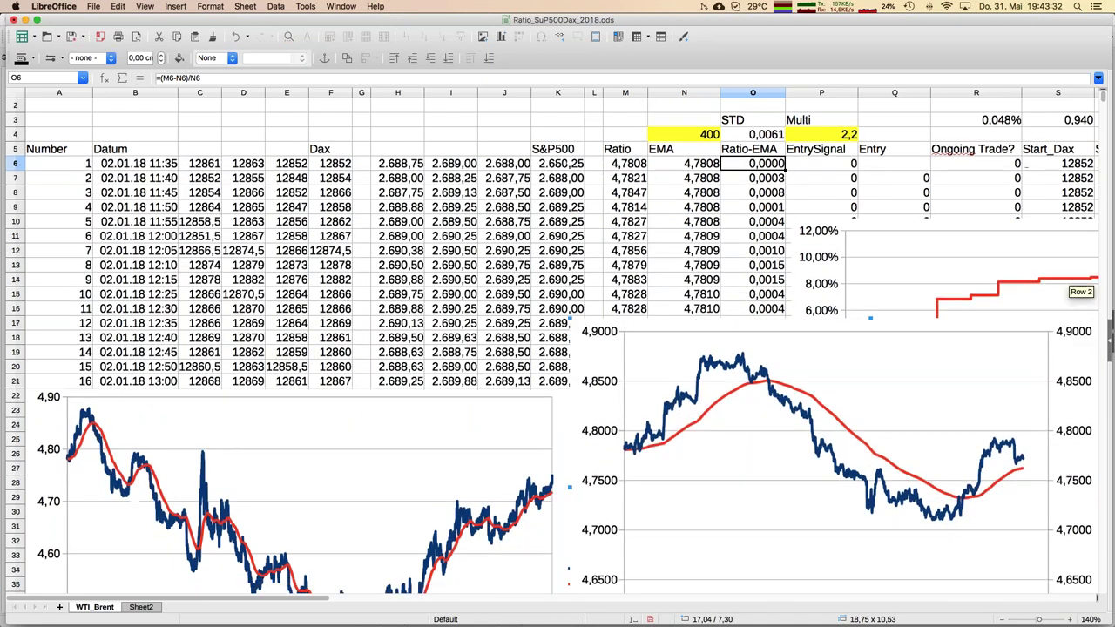
{"action": "scroll", "coordinate": [557, 348], "scroll_direction": "down", "scroll_amount": 5}
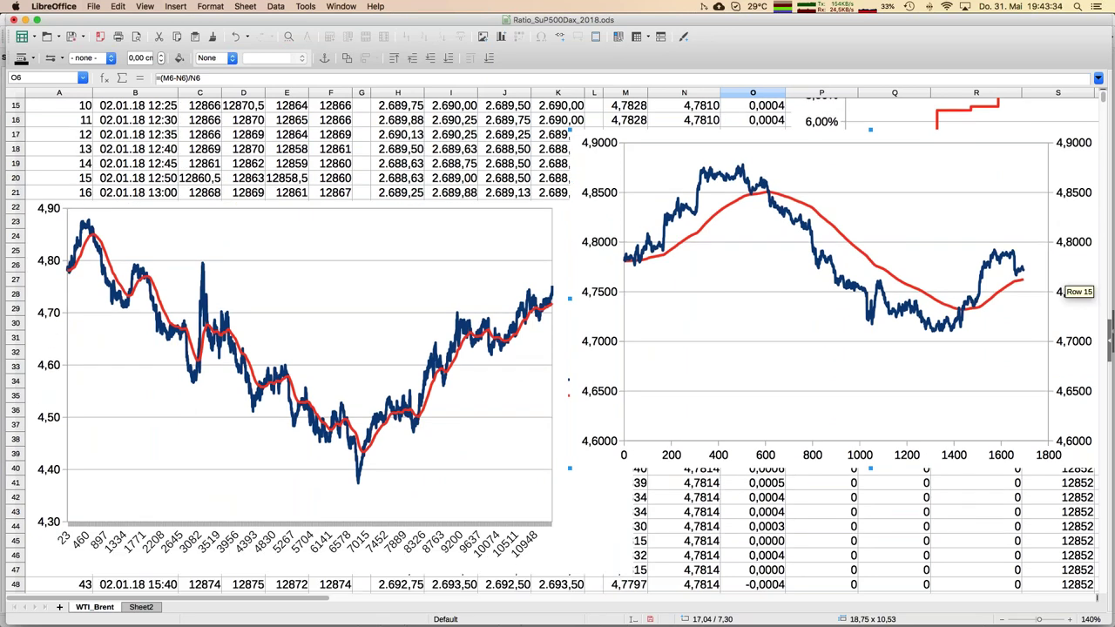
{"action": "left_click_drag", "start_coordinate": [589, 138], "coordinate": [600, 226]}
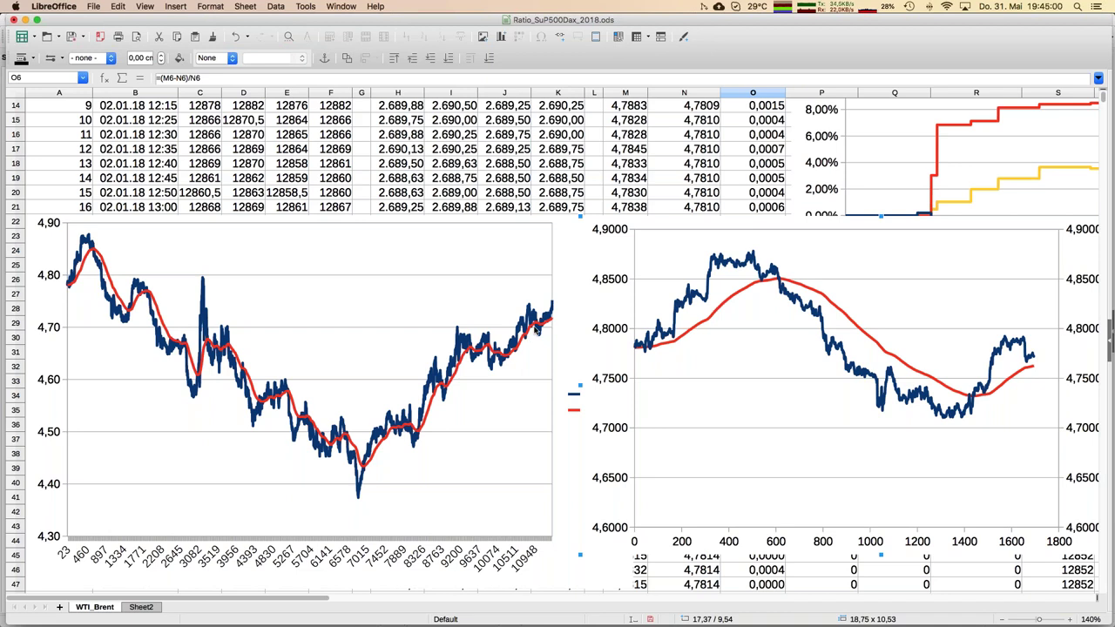
{"action": "key", "text": "super+s"}
Bring the Ratio/EMA chart up over the price columns for viewing, and put it back below the Sum_Dax/Sum_S&P chart
{"action": "left_click", "coordinate": [444, 163]}
{"action": "scroll", "coordinate": [445, 162], "scroll_direction": "up", "scroll_amount": 1}
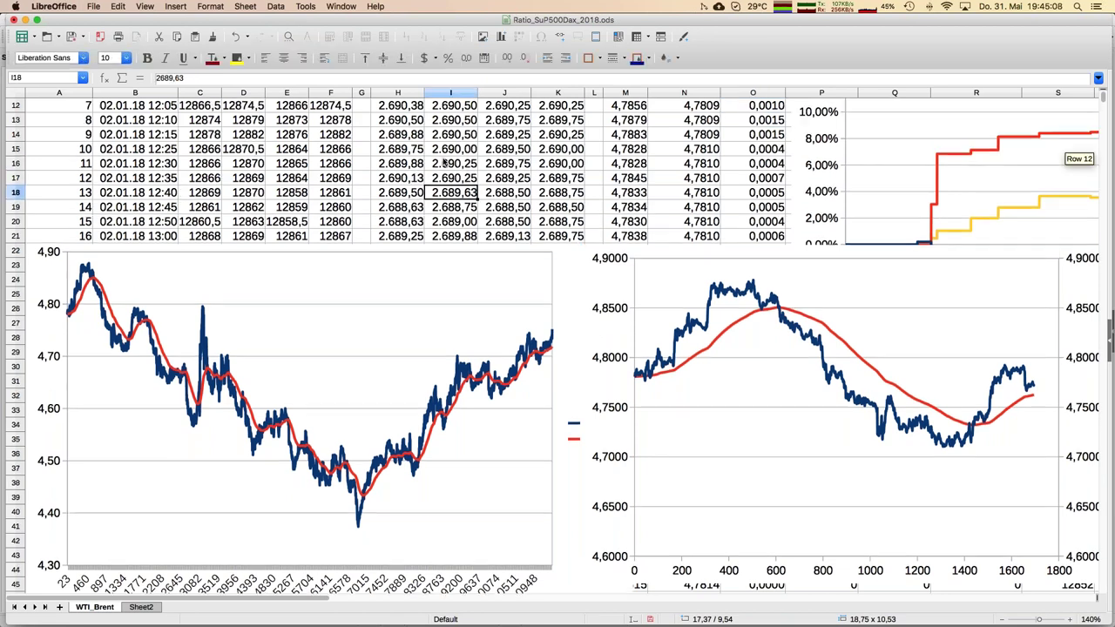
{"action": "scroll", "coordinate": [444, 163], "scroll_direction": "up", "scroll_amount": 5}
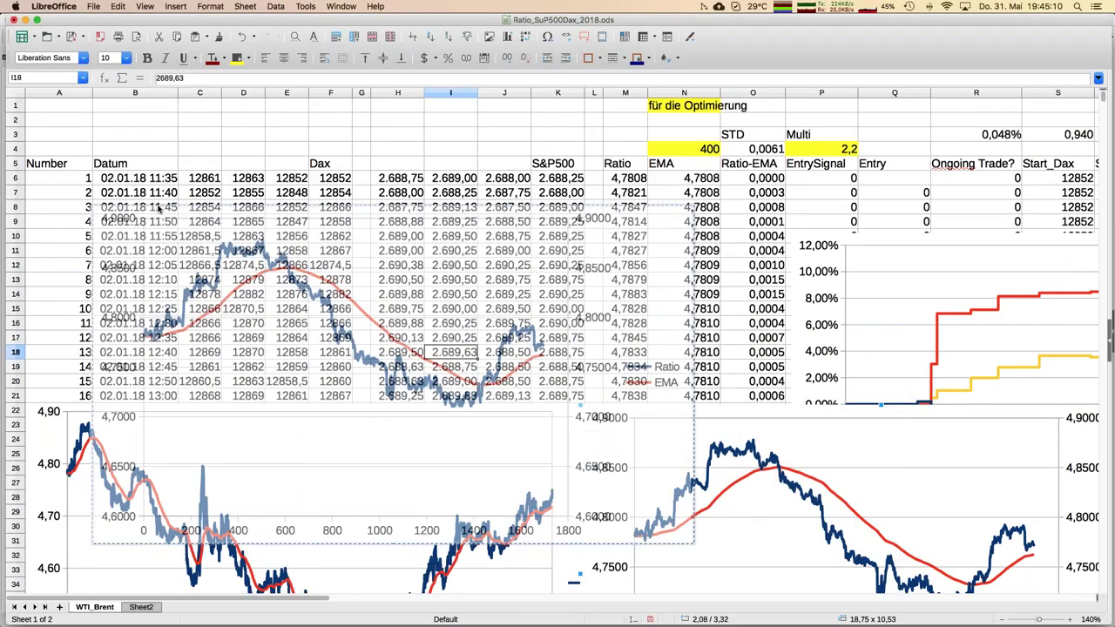
{"action": "left_click", "coordinate": [292, 250]}
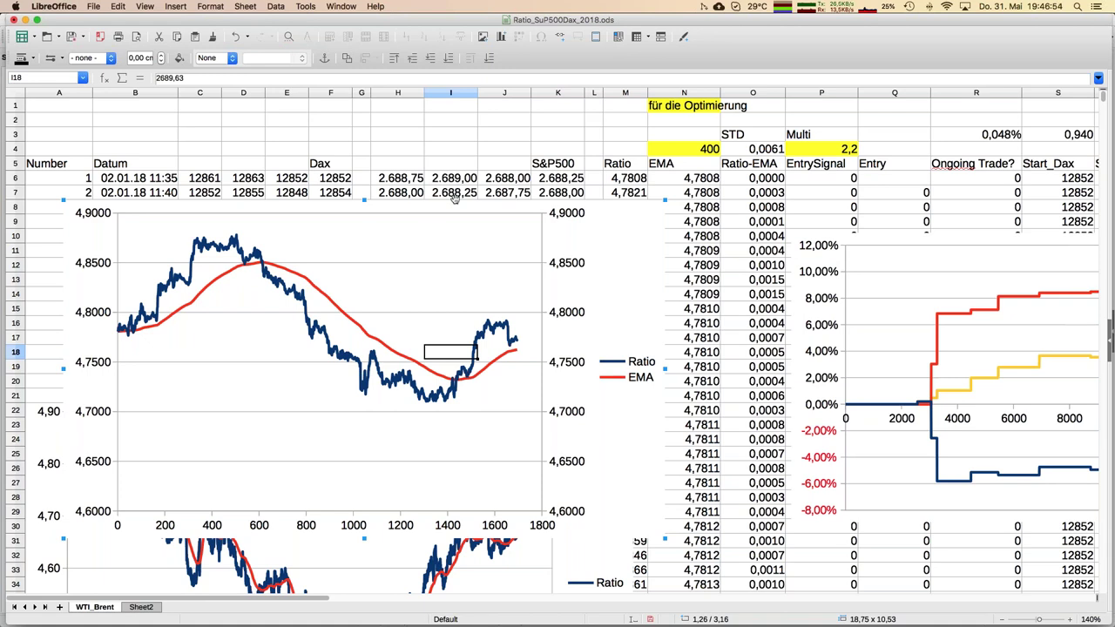
{"action": "left_click_drag", "start_coordinate": [421, 210], "coordinate": [923, 531]}
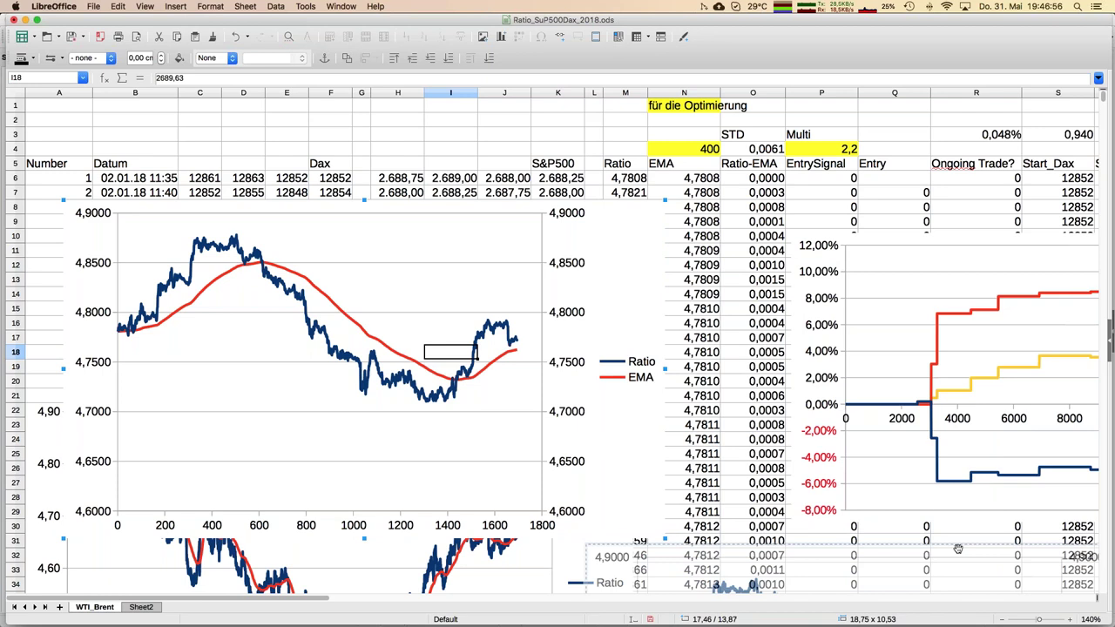
{"action": "left_click", "coordinate": [702, 213]}
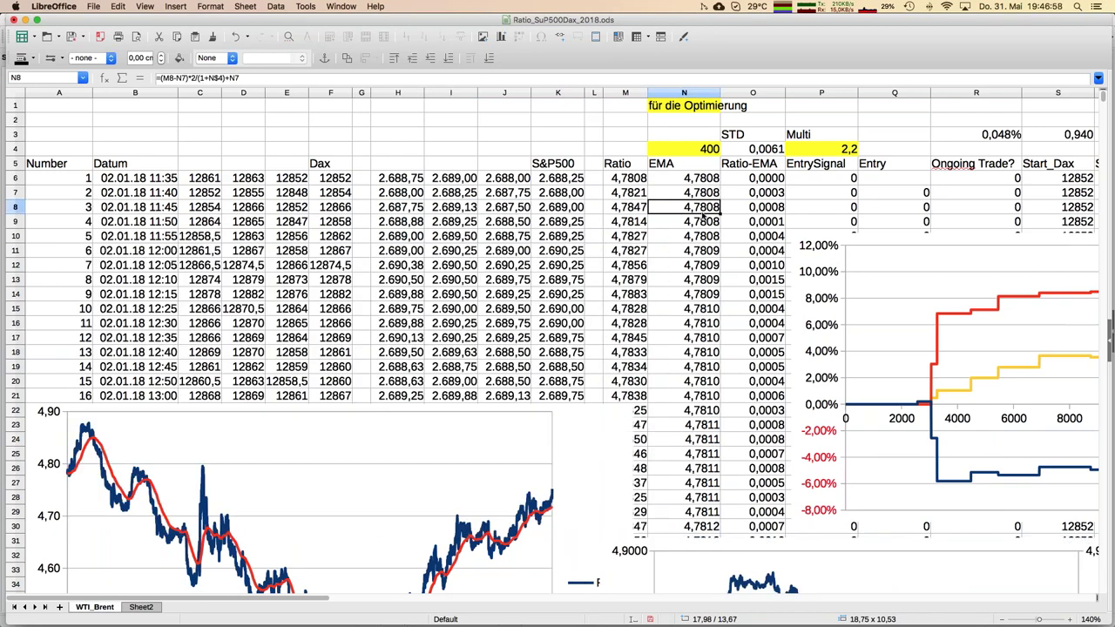
Zoom the sheet out to 120% and inspect the Start_Dax formula in S7
{"action": "scroll", "coordinate": [703, 214], "scroll_direction": "right", "scroll_amount": 5}
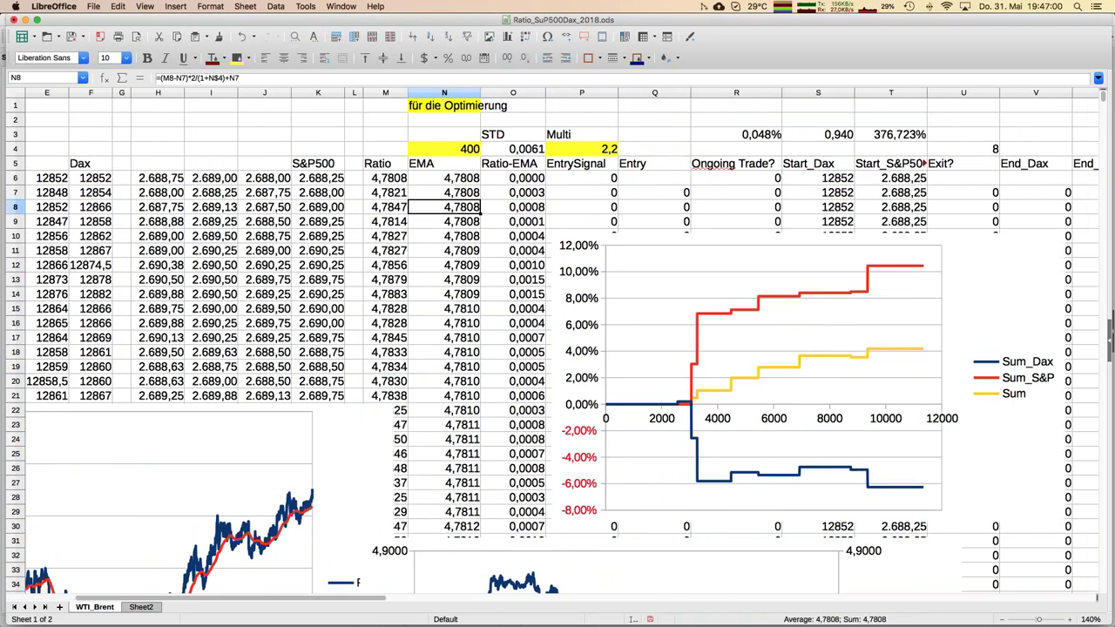
{"action": "left_click", "coordinate": [1003, 619]}
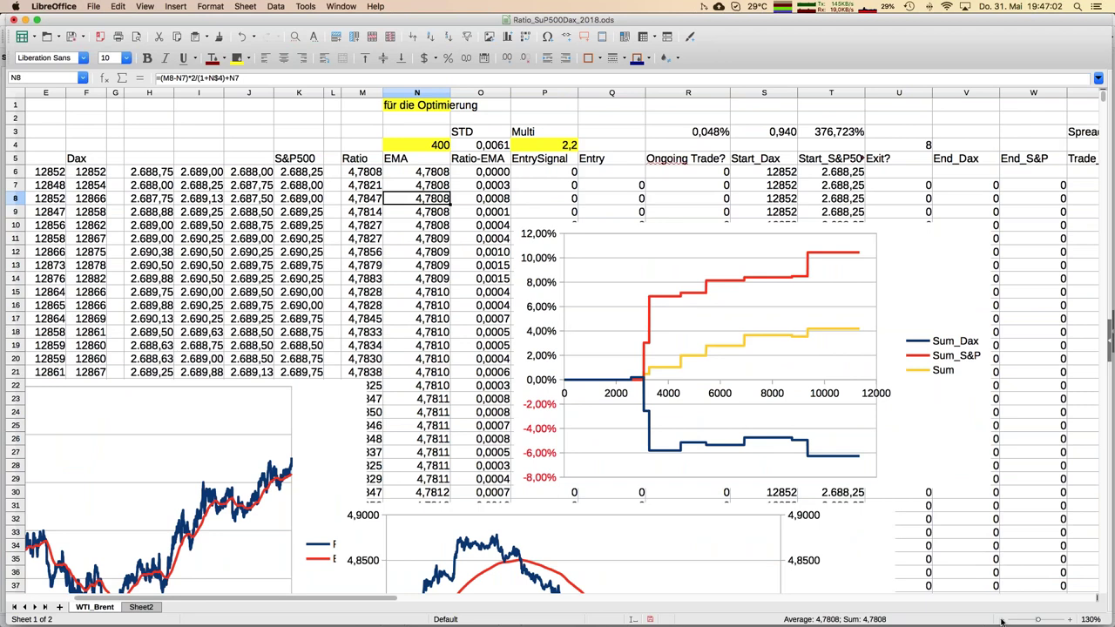
{"action": "left_click", "coordinate": [1003, 620]}
{"action": "left_click", "coordinate": [703, 180]}
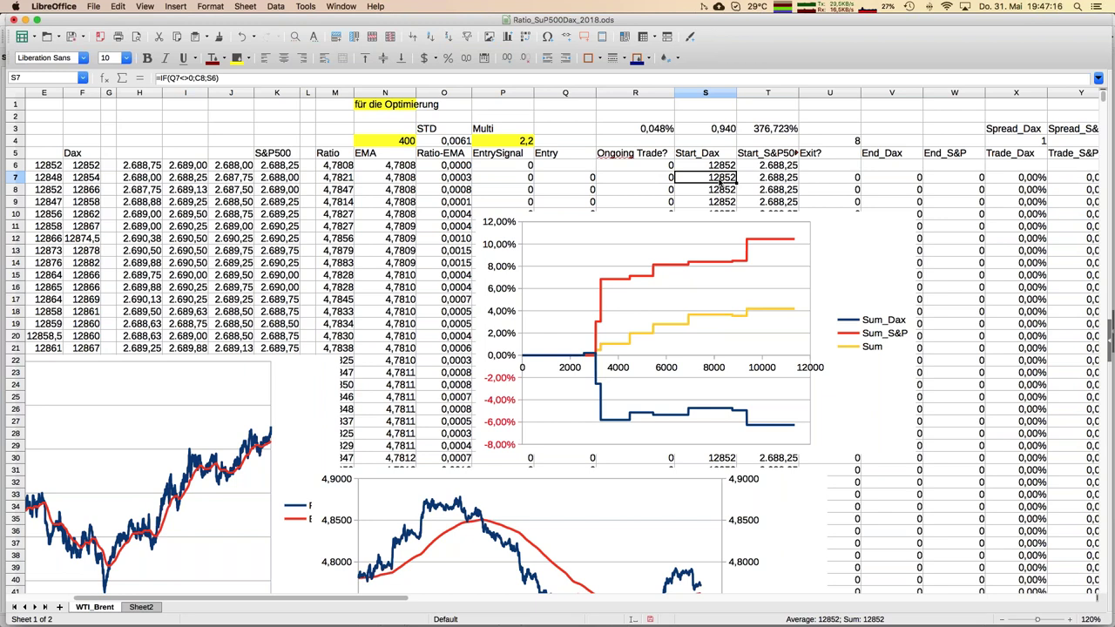
Look through the spread, trade result, floating and lot-size columns up to AP, marking columns AH to AL
{"action": "scroll", "coordinate": [720, 180], "scroll_direction": "right", "scroll_amount": 3}
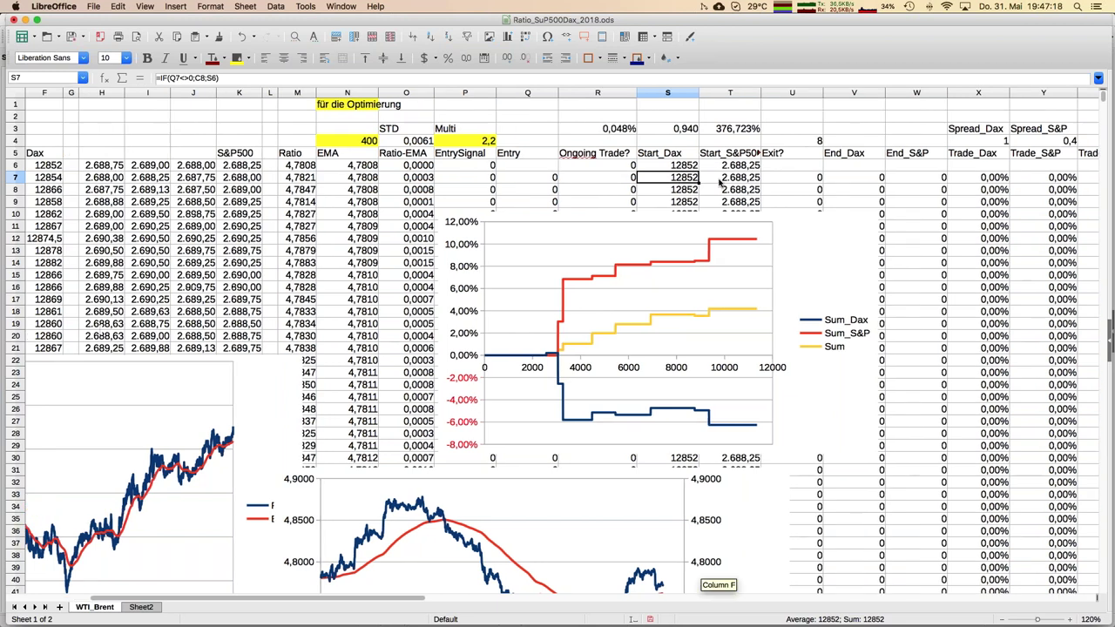
{"action": "scroll", "coordinate": [719, 181], "scroll_direction": "right", "scroll_amount": 8}
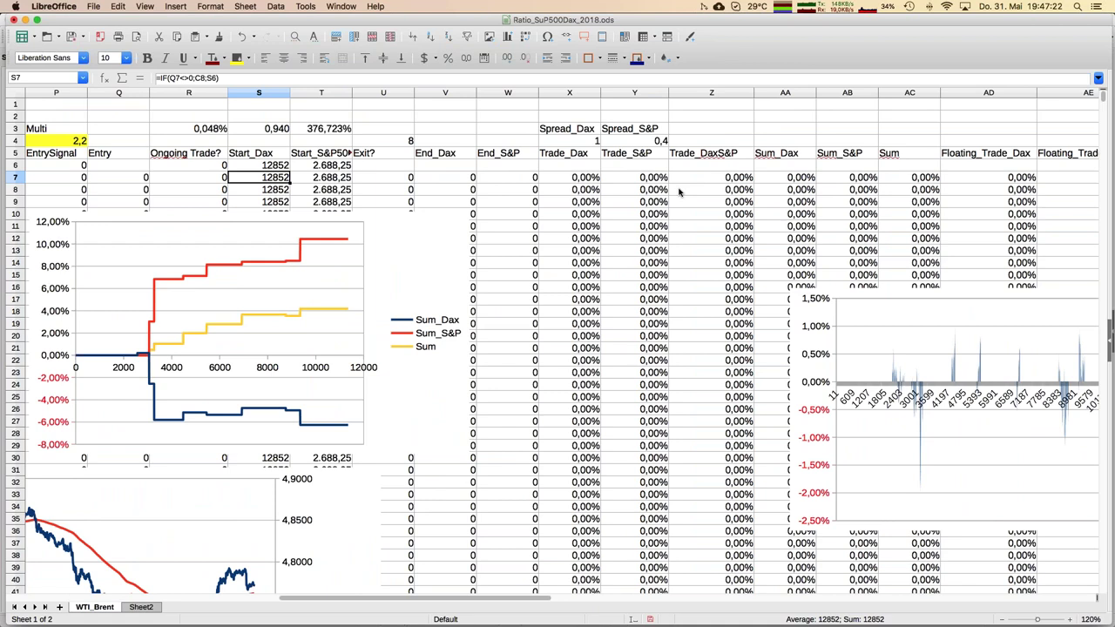
{"action": "scroll", "coordinate": [679, 192], "scroll_direction": "right", "scroll_amount": 5}
{"action": "scroll", "coordinate": [680, 192], "scroll_direction": "right", "scroll_amount": 2}
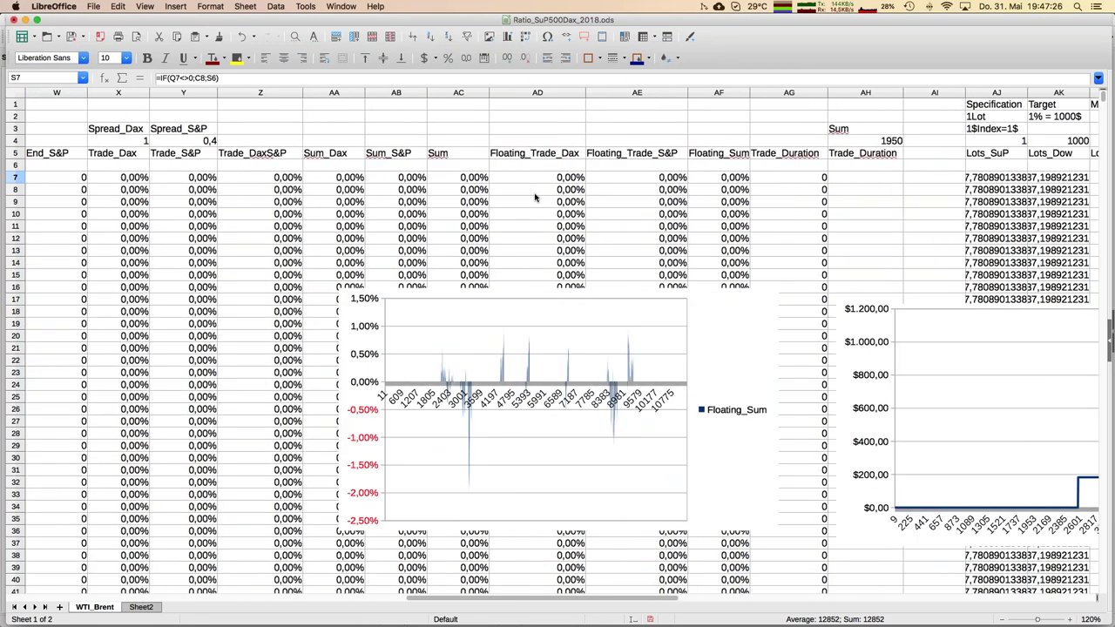
{"action": "scroll", "coordinate": [534, 198], "scroll_direction": "right", "scroll_amount": 5}
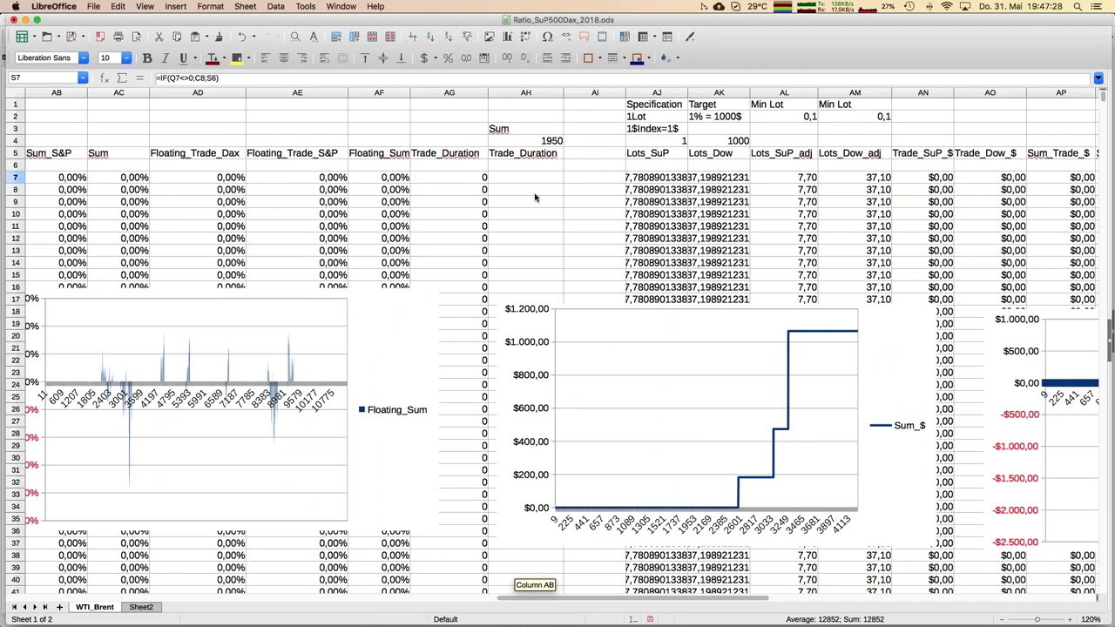
{"action": "left_click", "coordinate": [541, 93]}
{"action": "left_click", "coordinate": [790, 93], "text": "shift"}
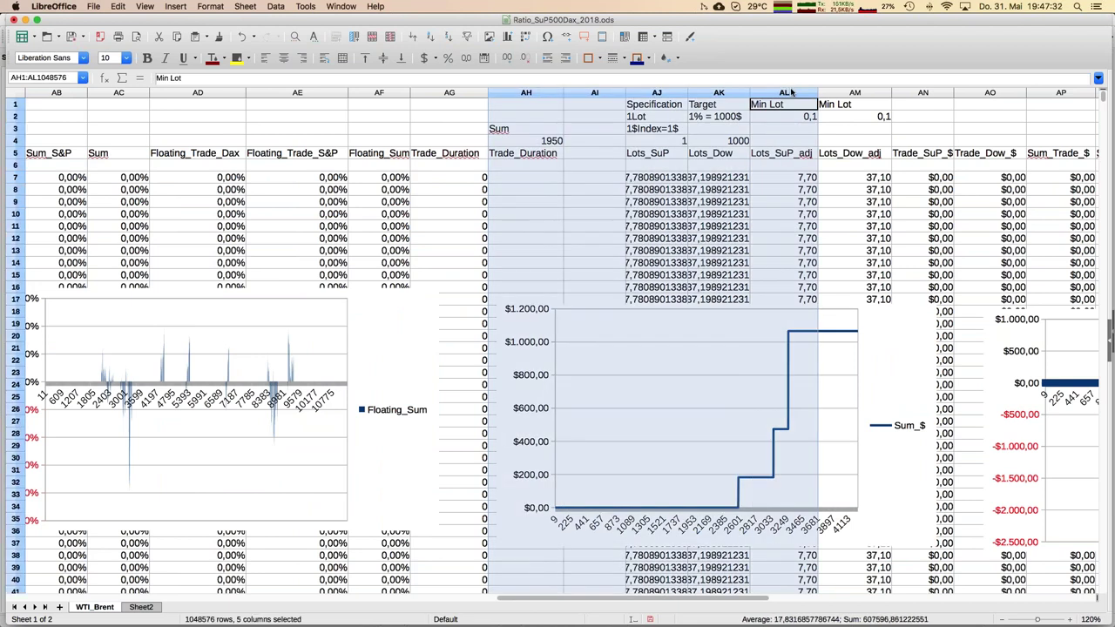
{"action": "left_click", "coordinate": [539, 129]}
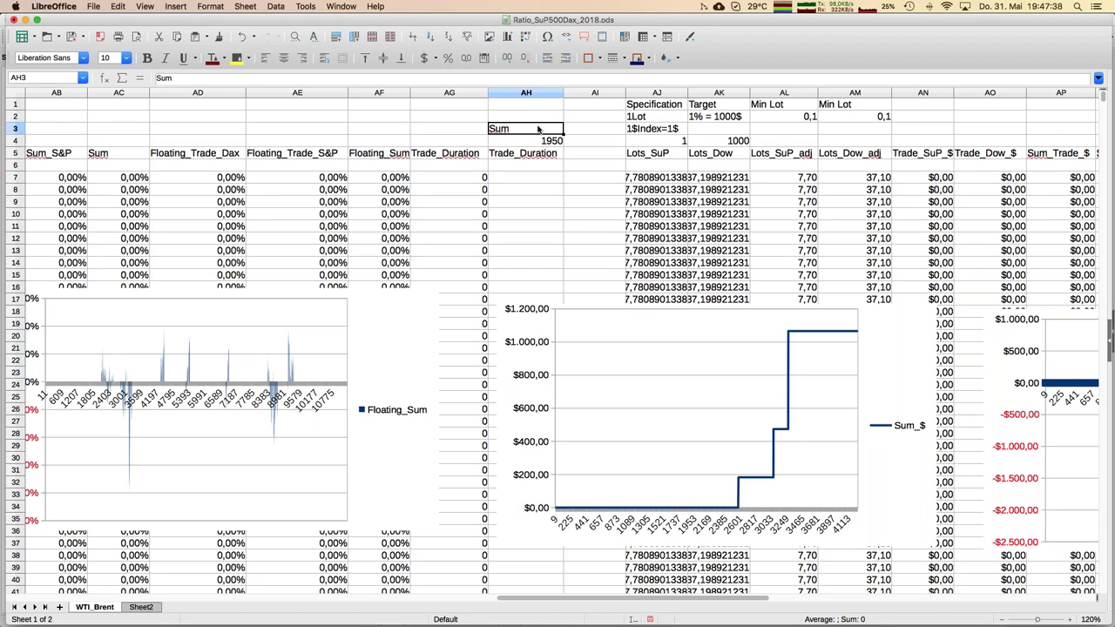
Go back along row 3 from AH3 through the summary figures in T3 and R3 to column A
{"action": "key", "text": "Left"}
{"action": "key", "text": "Left"}
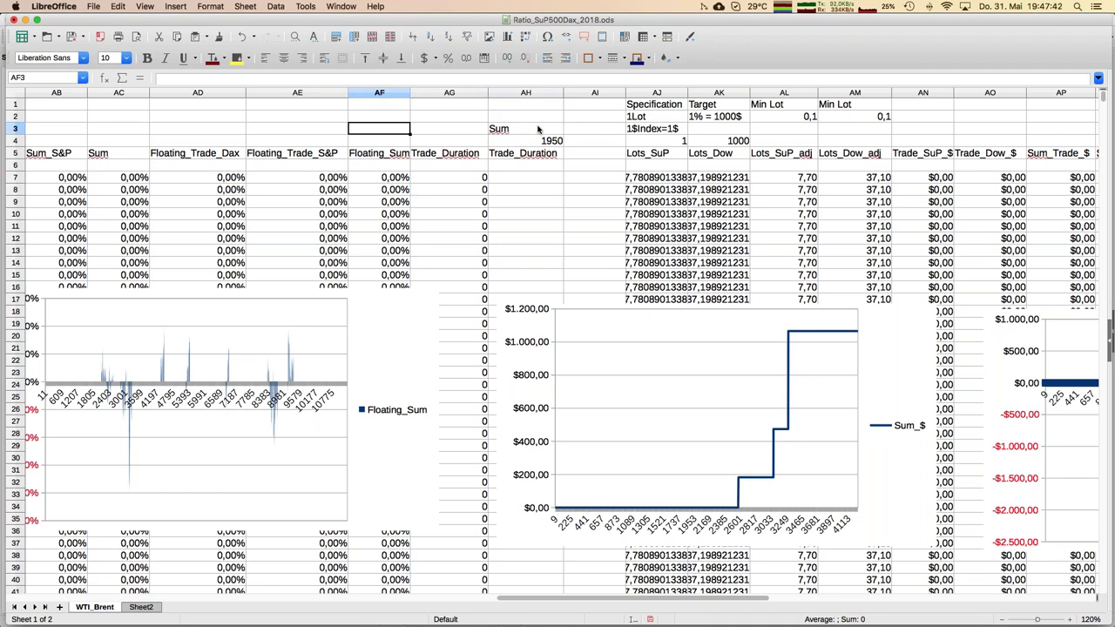
{"action": "key", "text": "ctrl+Left"}
{"action": "key", "text": "ctrl+Left"}
{"action": "key", "text": "ctrl+Left"}
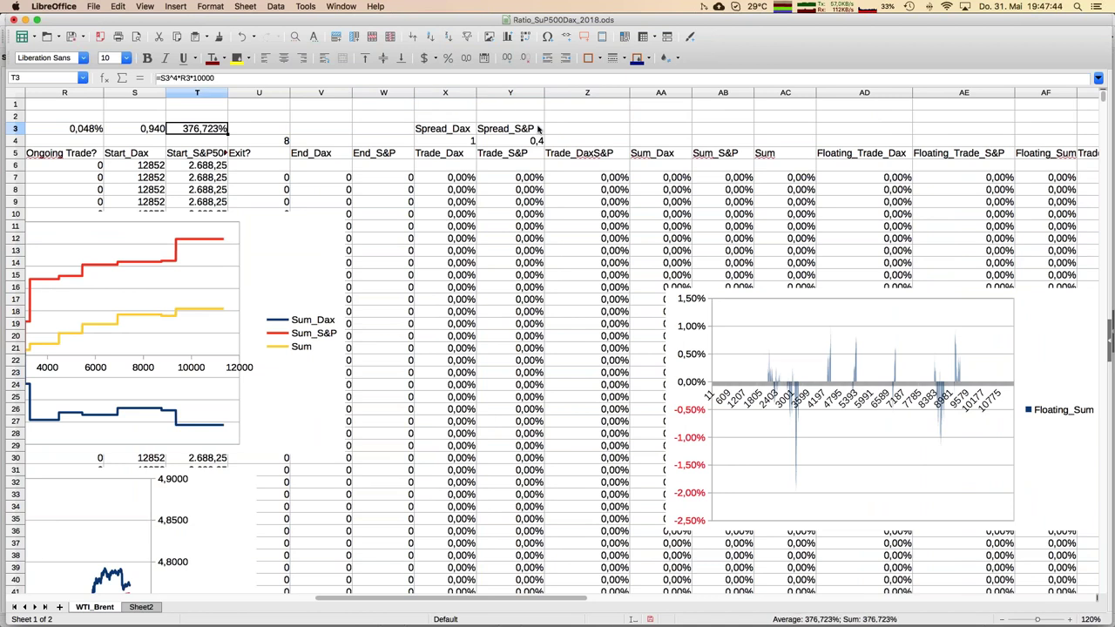
{"action": "key", "text": "Left"}
{"action": "key", "text": "Left"}
{"action": "key", "text": "Home"}
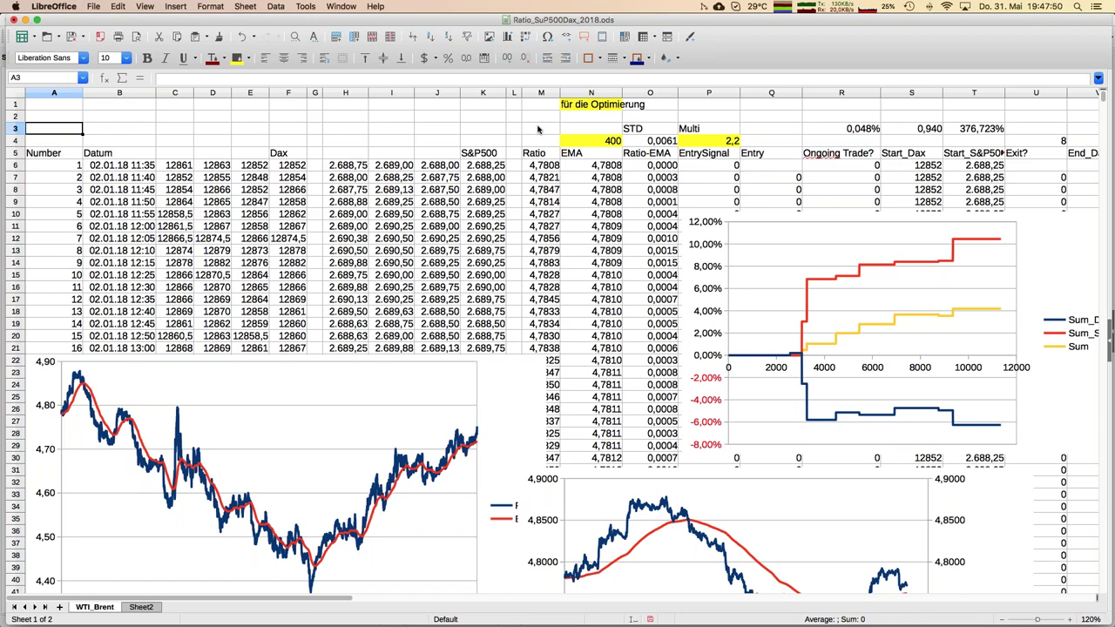
{"action": "key", "text": "Down"}
{"action": "key", "text": "Down"}
{"action": "key", "text": "Down"}
{"action": "key", "text": "Down"}
{"action": "key", "text": "Down"}
{"action": "key", "text": "Down"}
{"action": "key", "text": "Down"}
{"action": "key", "text": "Down"}
{"action": "key", "text": "Down"}
{"action": "key", "text": "Down"}
{"action": "key", "text": "Down"}
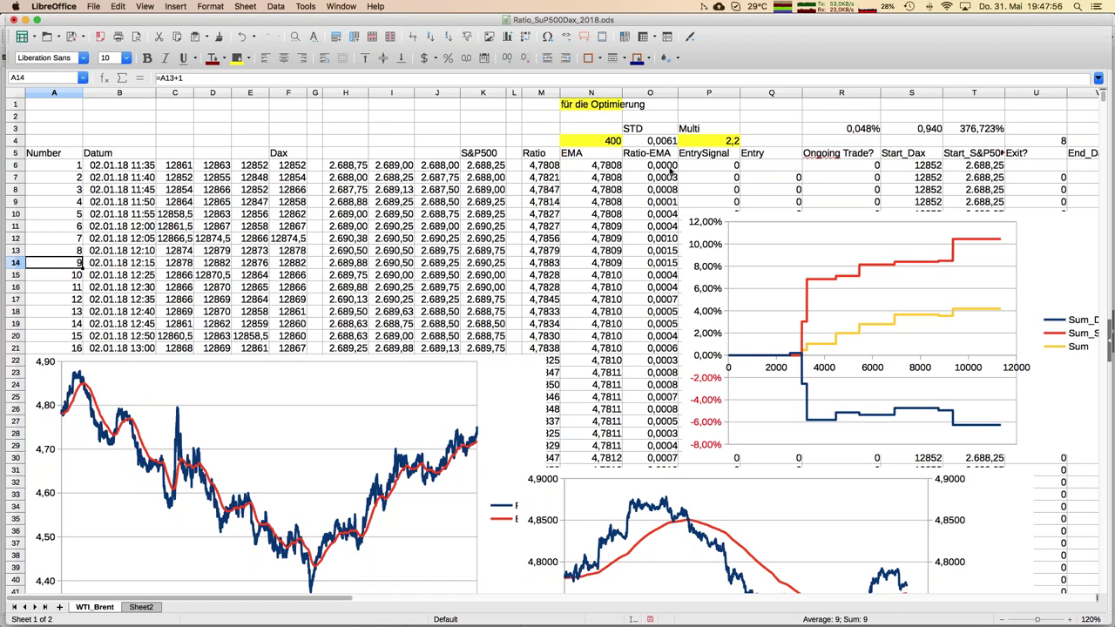
Inspect the Ratio-EMA formula in O7 and select the EMA period in N4
{"action": "scroll", "coordinate": [671, 170], "scroll_direction": "right", "scroll_amount": 2}
{"action": "left_click", "coordinate": [515, 178]}
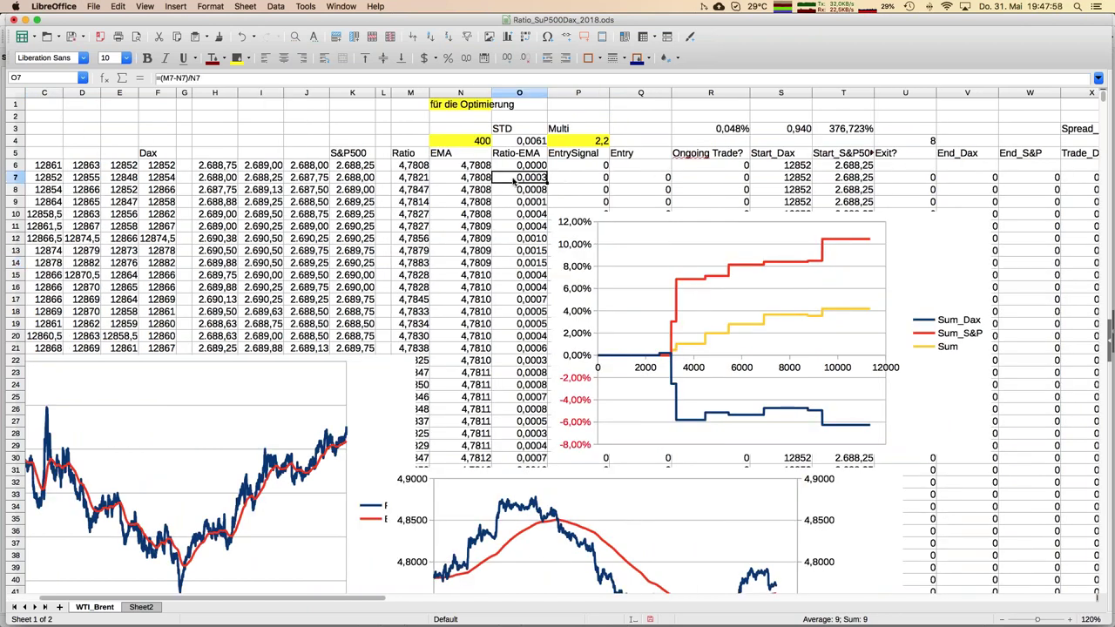
{"action": "left_click", "coordinate": [475, 143]}
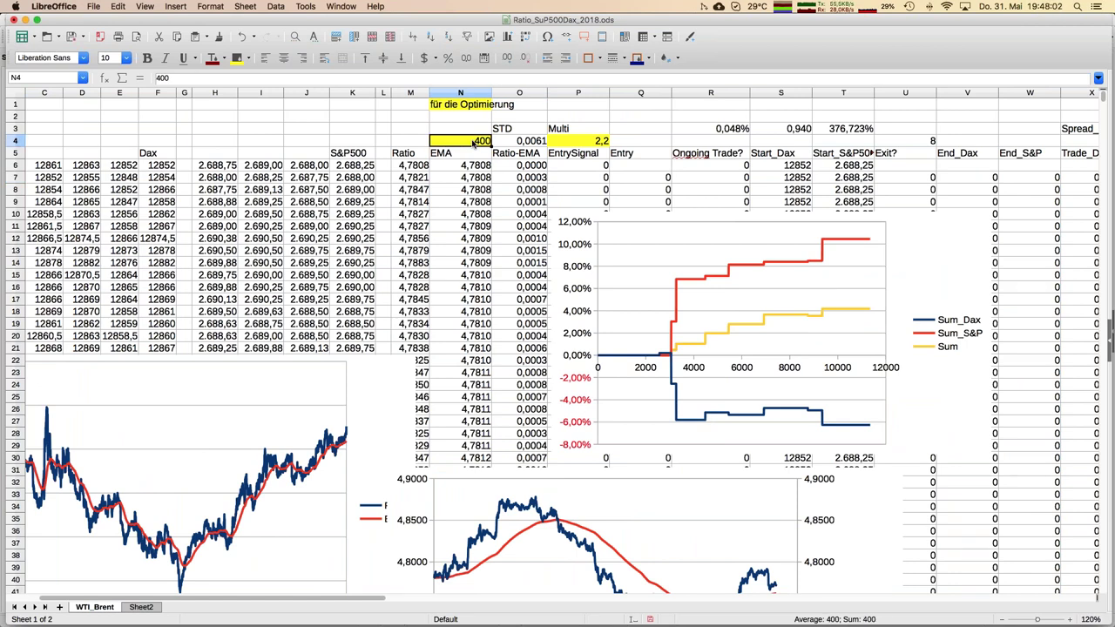
Check the Multi value in P4 and set the EMA period in N4 to 500
{"action": "key", "text": "Right"}
{"action": "key", "text": "Right"}
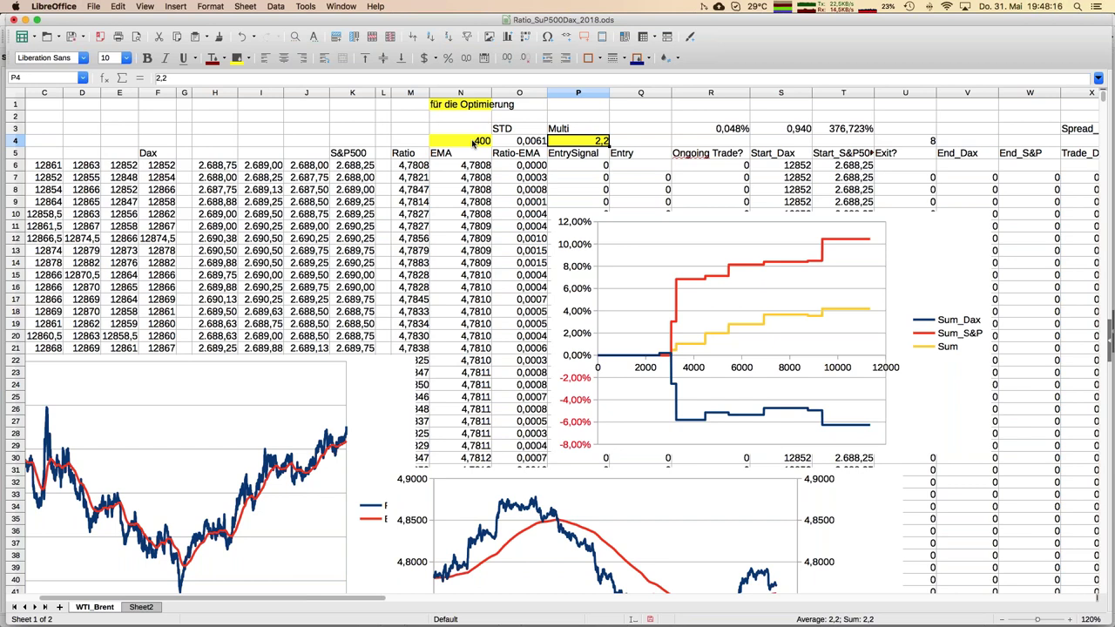
{"action": "key", "text": "Left"}
{"action": "key", "text": "Left"}
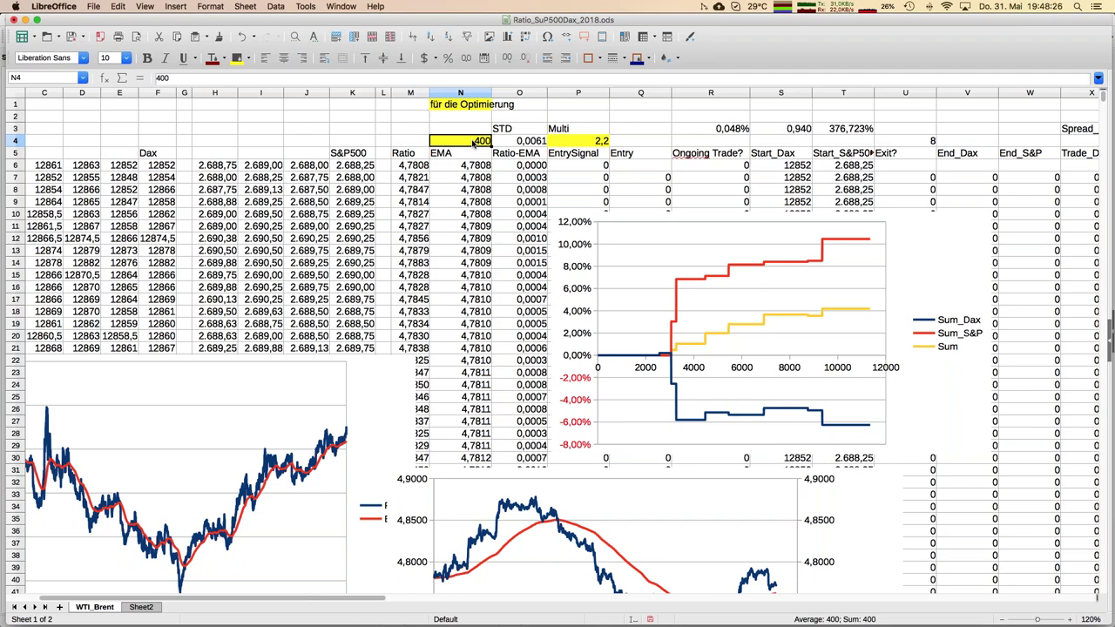
{"action": "type", "text": "500"}
{"action": "key", "text": "Return"}
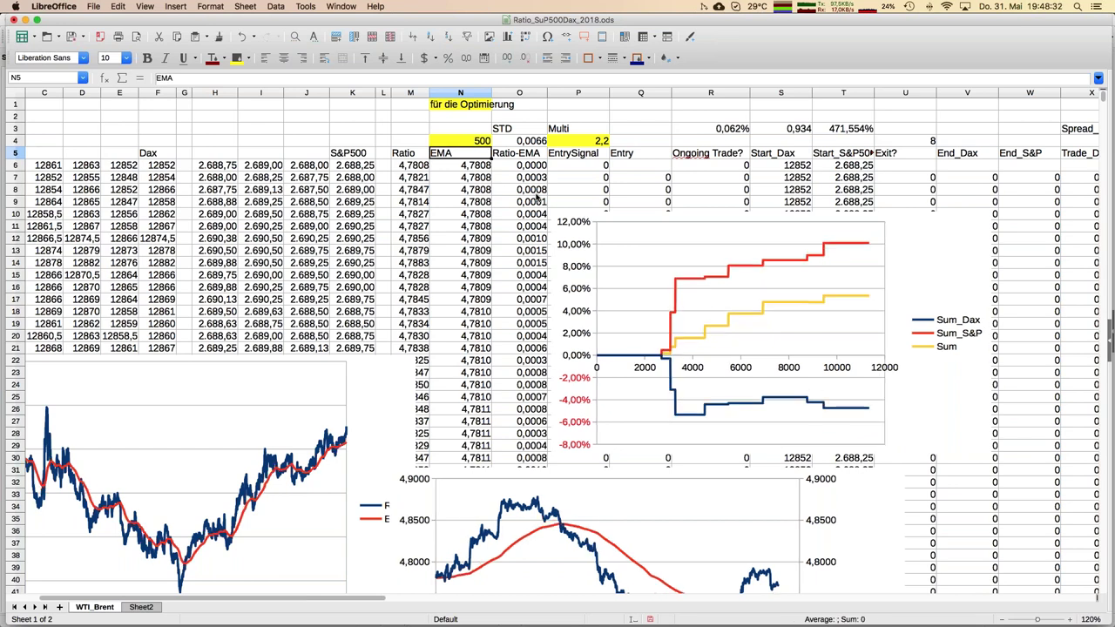
Select the Multi value in P4 and an S&P500 price in row 12, and switch to the Ratio_SuP500Dax_2018 workbook in Excel
{"action": "scroll", "coordinate": [536, 198], "scroll_direction": "right", "scroll_amount": 2}
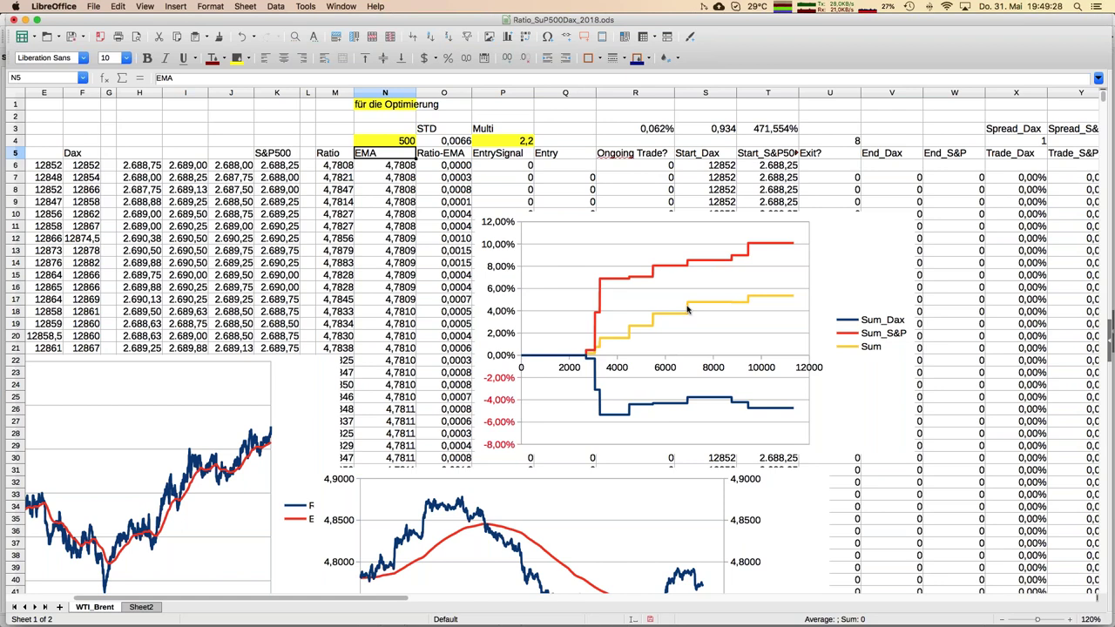
{"action": "left_click", "coordinate": [509, 141]}
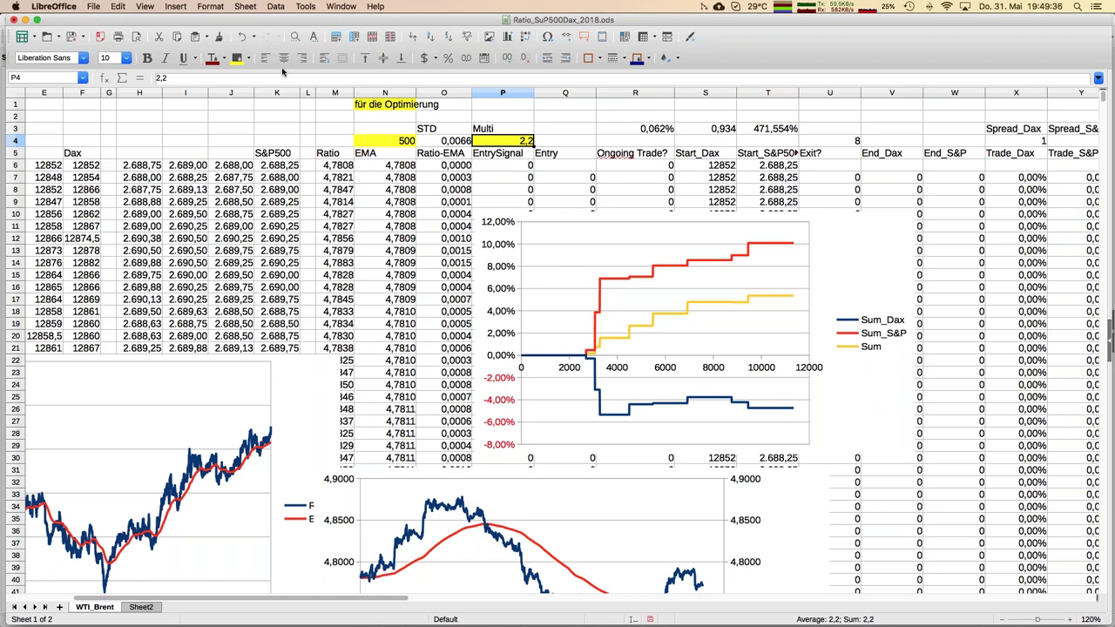
{"action": "mouse_move", "coordinate": [3, 415]}
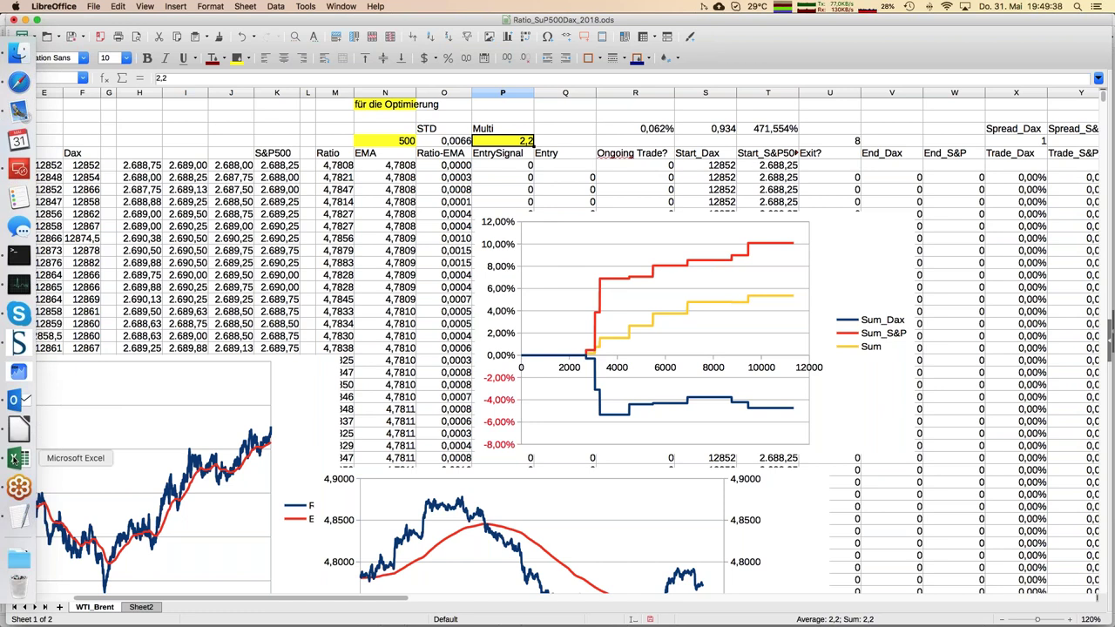
{"action": "left_click", "coordinate": [187, 241]}
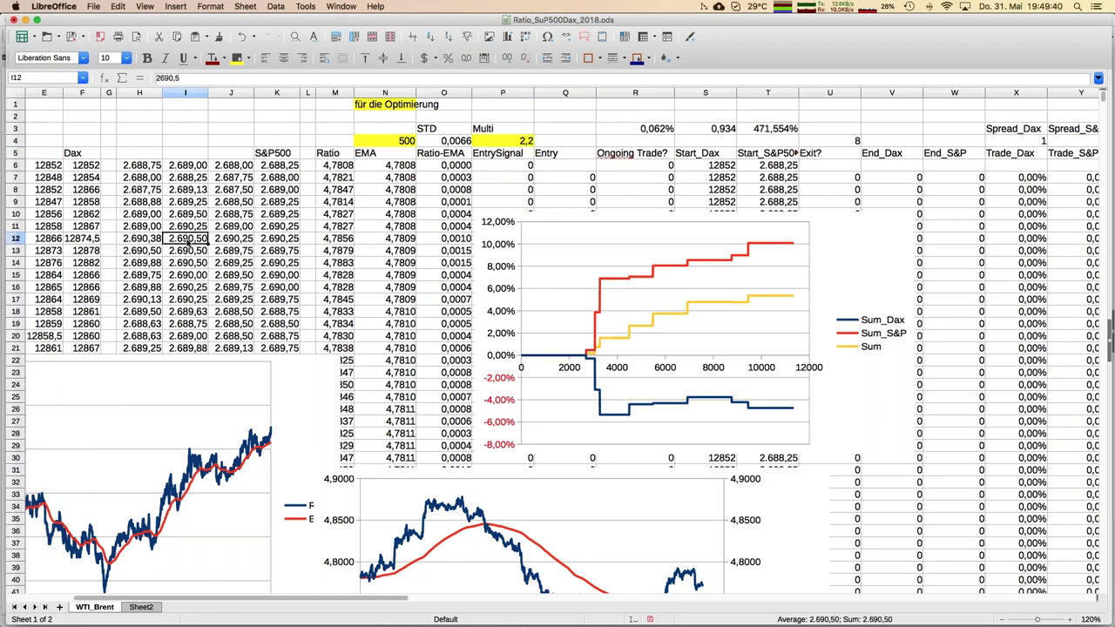
{"action": "key", "text": "Left"}
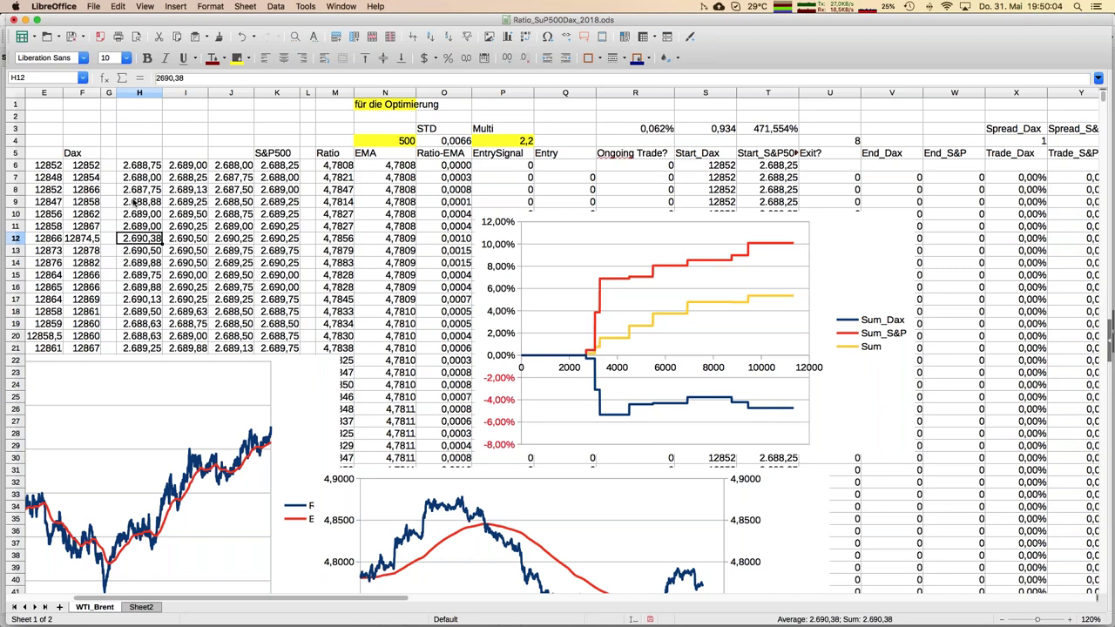
{"action": "mouse_move", "coordinate": [2, 312]}
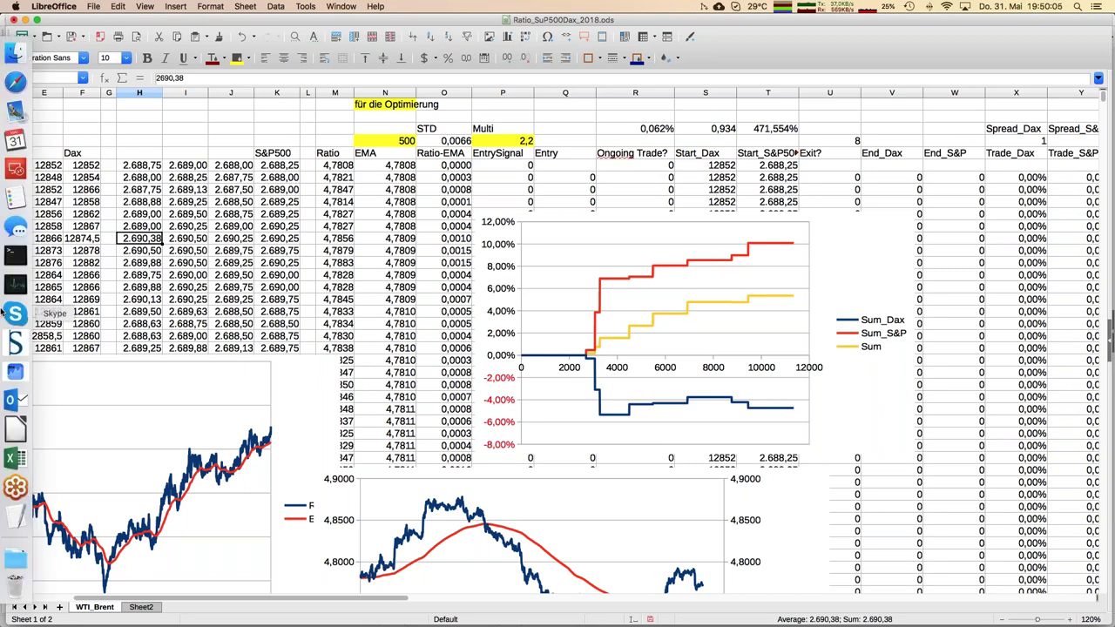
{"action": "left_click", "coordinate": [19, 458]}
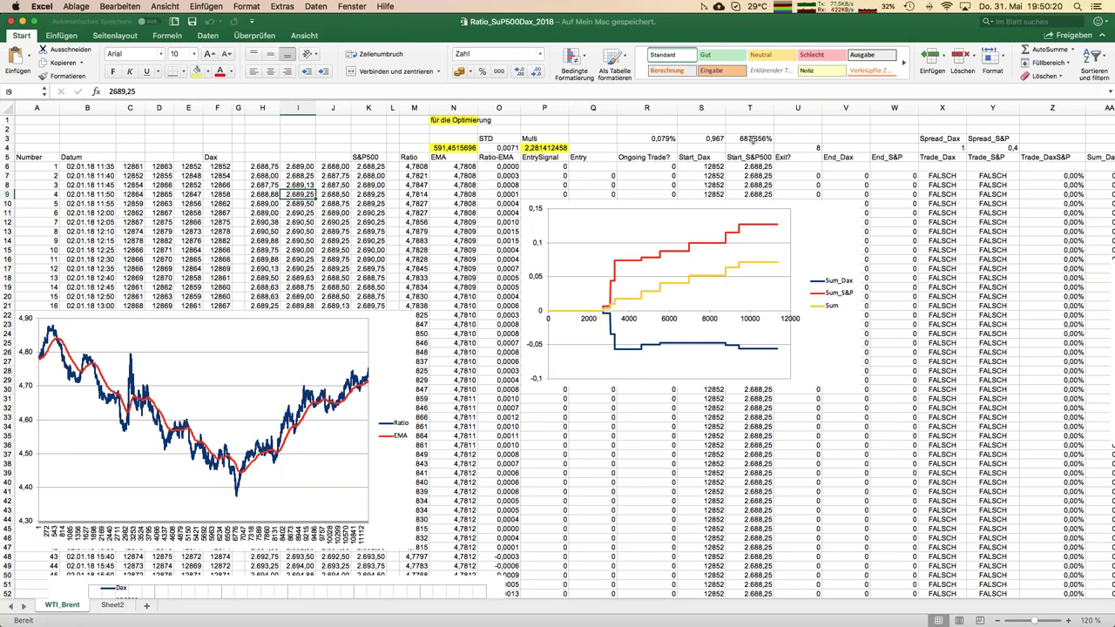
Review the Solver parameters for maximizing T3 by varying N4 and P4, and close Solver without solving
{"action": "left_click", "coordinate": [752, 139]}
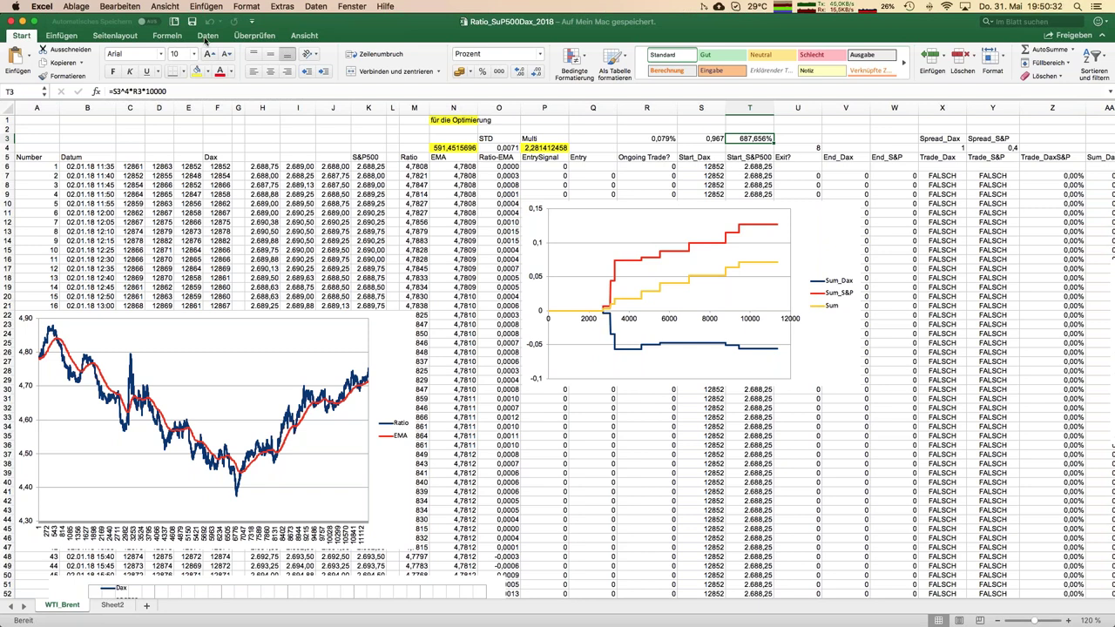
{"action": "left_click", "coordinate": [208, 38]}
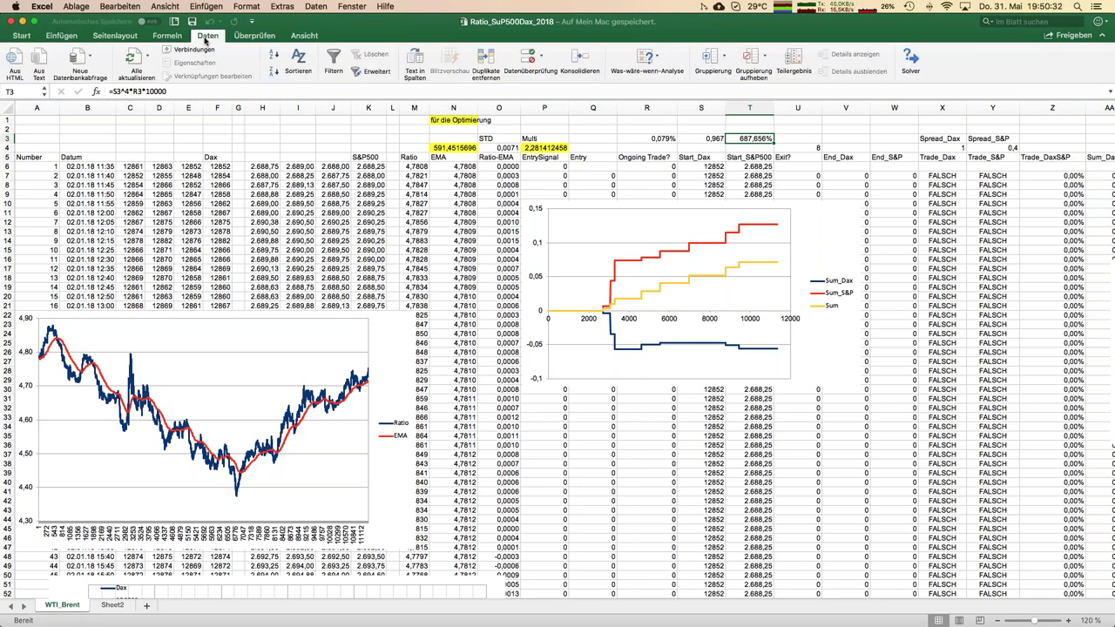
{"action": "left_click", "coordinate": [912, 62]}
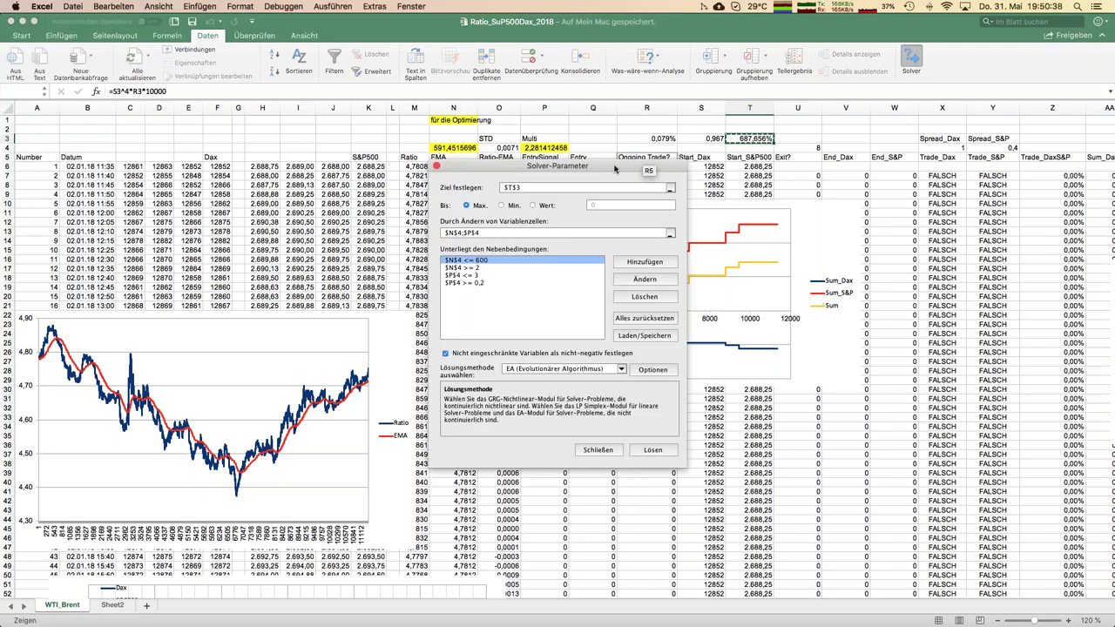
{"action": "left_click_drag", "start_coordinate": [614, 167], "coordinate": [731, 178]}
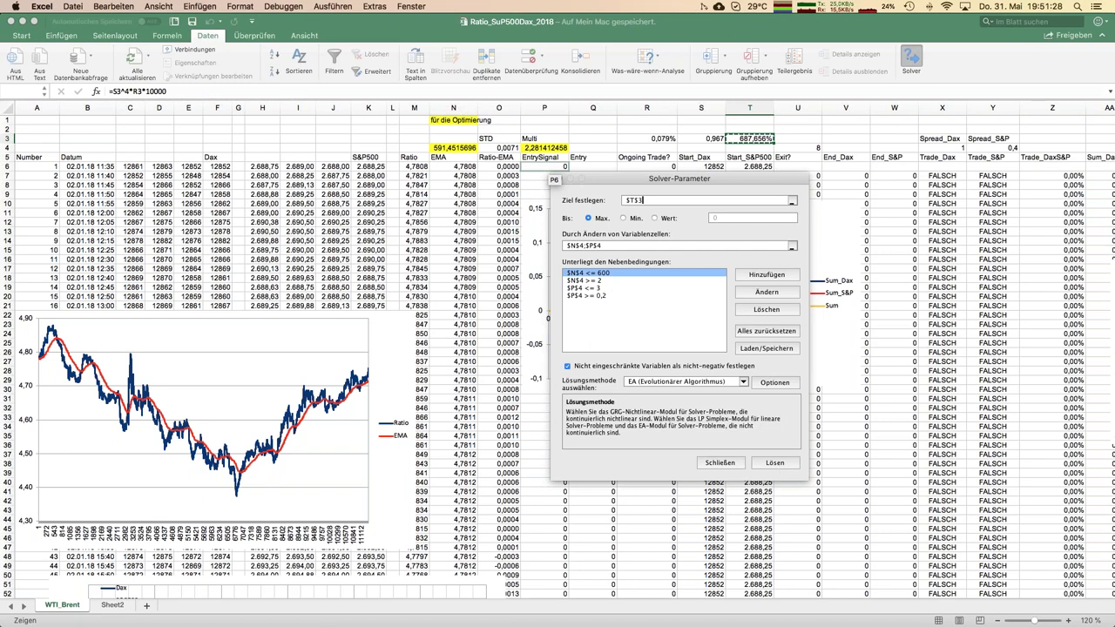
{"action": "left_click_drag", "start_coordinate": [615, 181], "coordinate": [624, 185]}
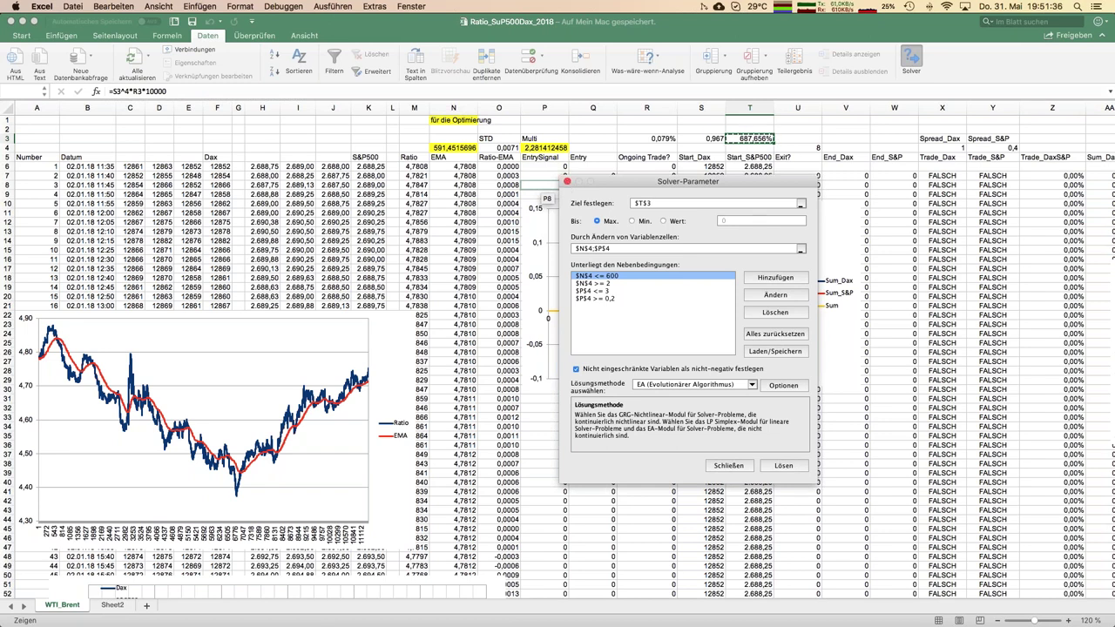
{"action": "left_click", "coordinate": [727, 466]}
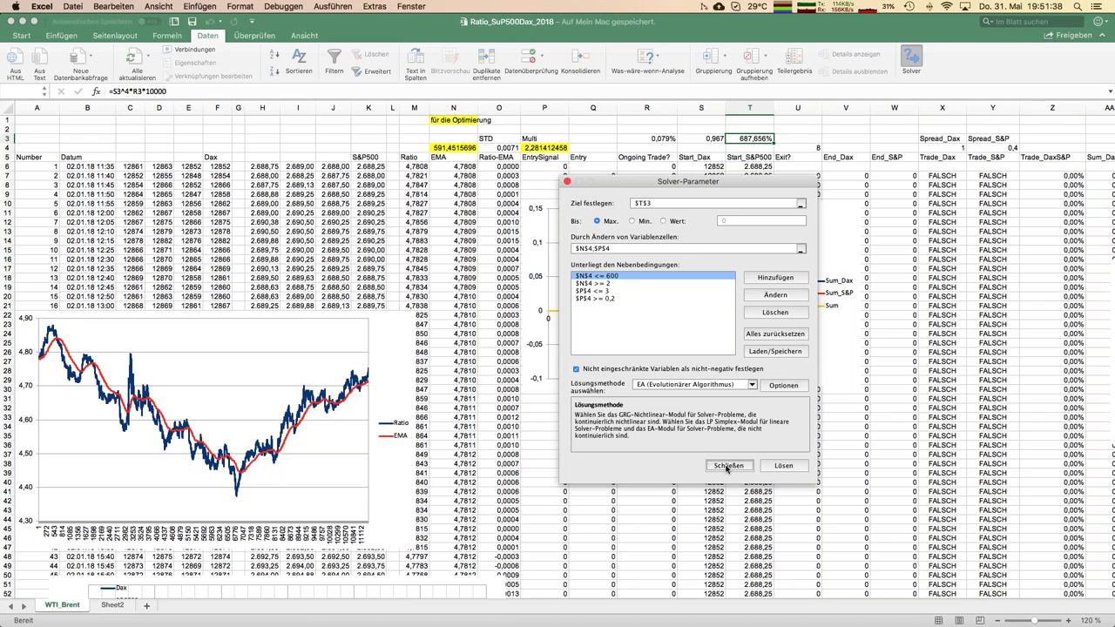
{"action": "left_click", "coordinate": [416, 241]}
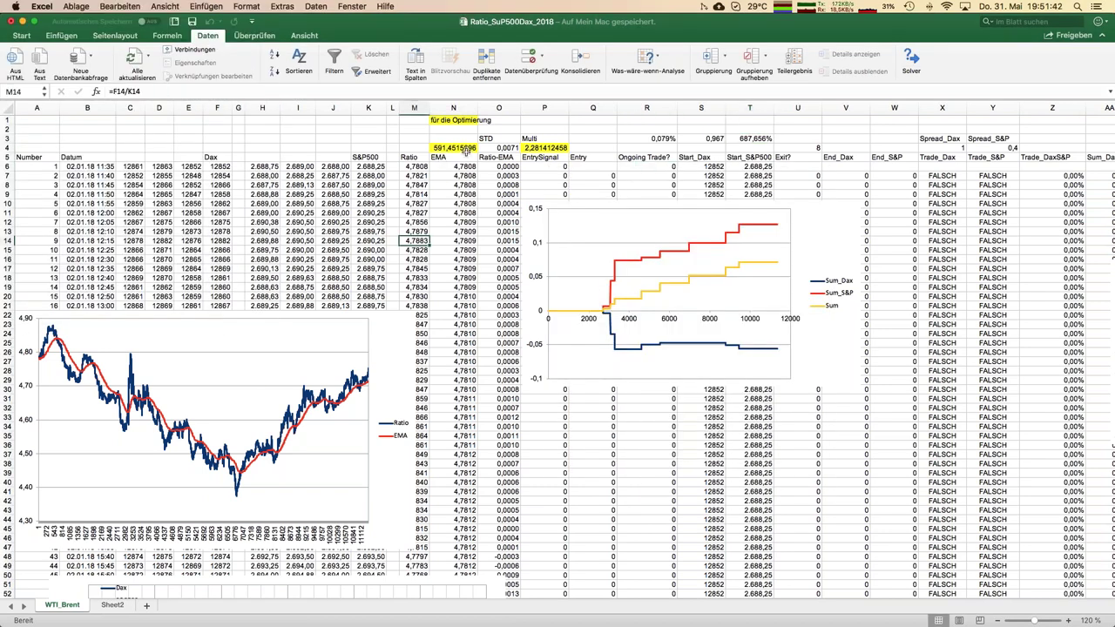
Switch to the Ratio_SuP500Dax_20172018 workbook and inspect the Spread_Dax and Spread_S&P values in X4 and Y4
{"action": "left_click", "coordinate": [352, 7]}
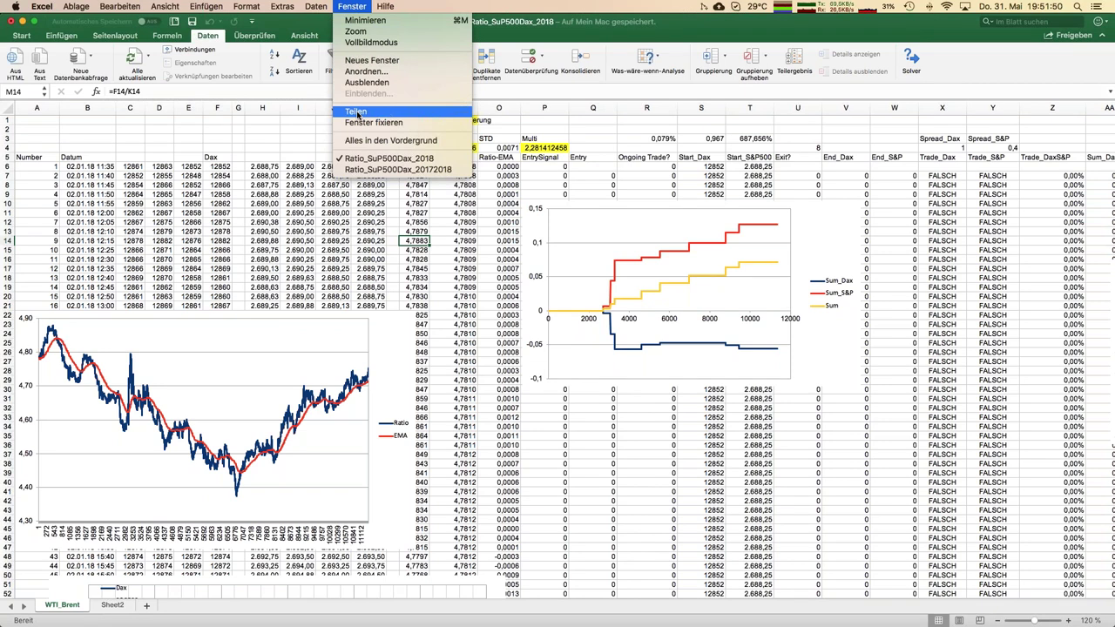
{"action": "left_click", "coordinate": [357, 170]}
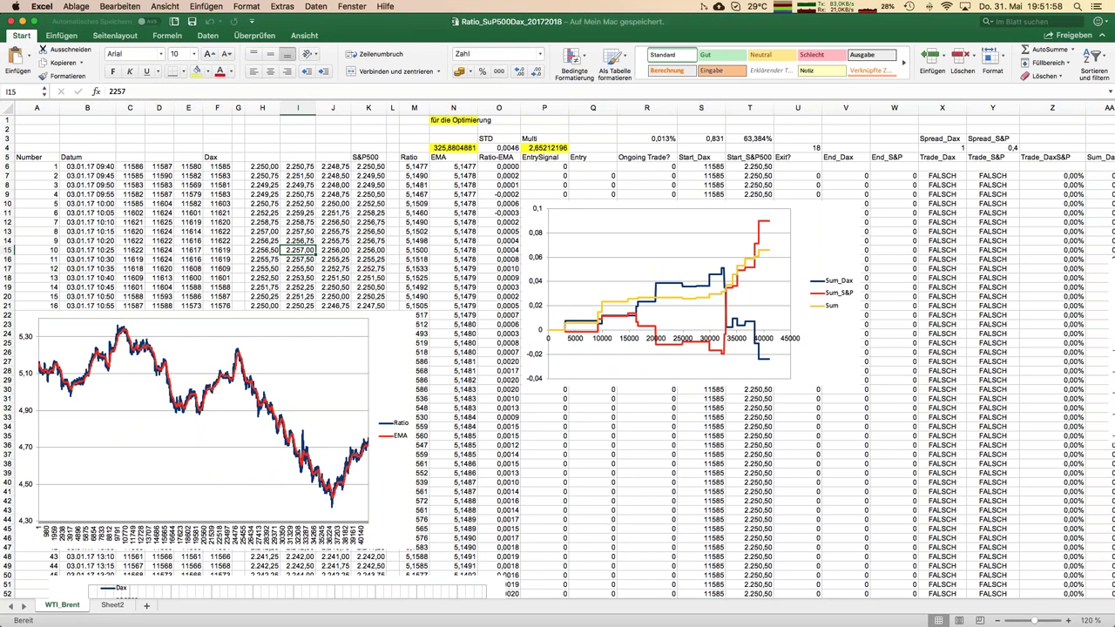
{"action": "mouse_move", "coordinate": [629, 305]}
{"action": "left_click", "coordinate": [952, 149]}
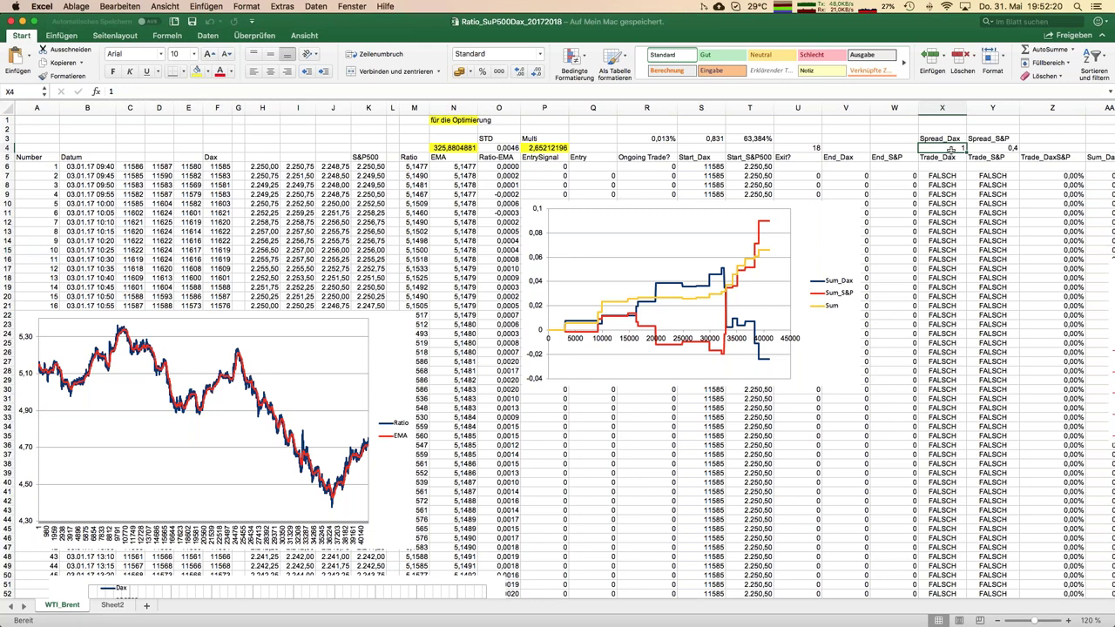
{"action": "key", "text": "Right"}
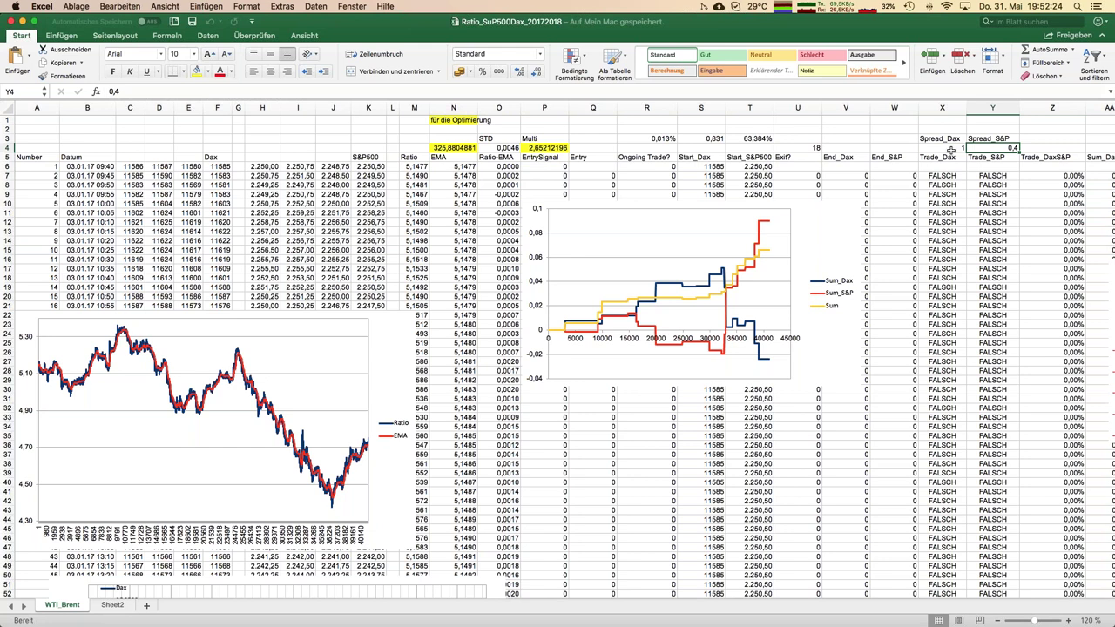
{"action": "left_click", "coordinate": [951, 149]}
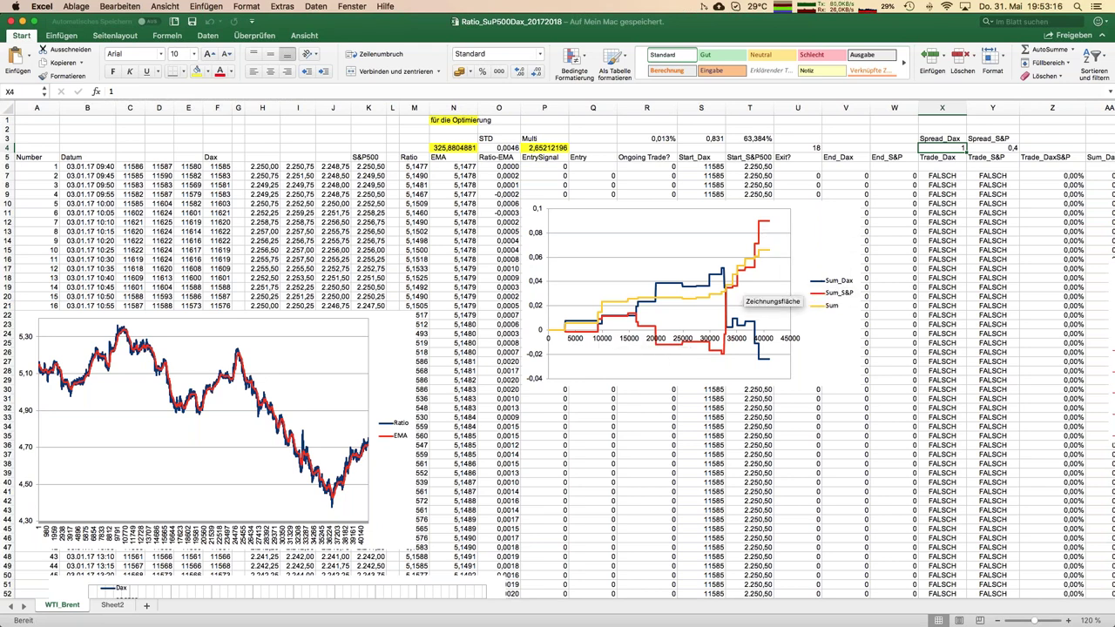
{"action": "mouse_move", "coordinate": [688, 343]}
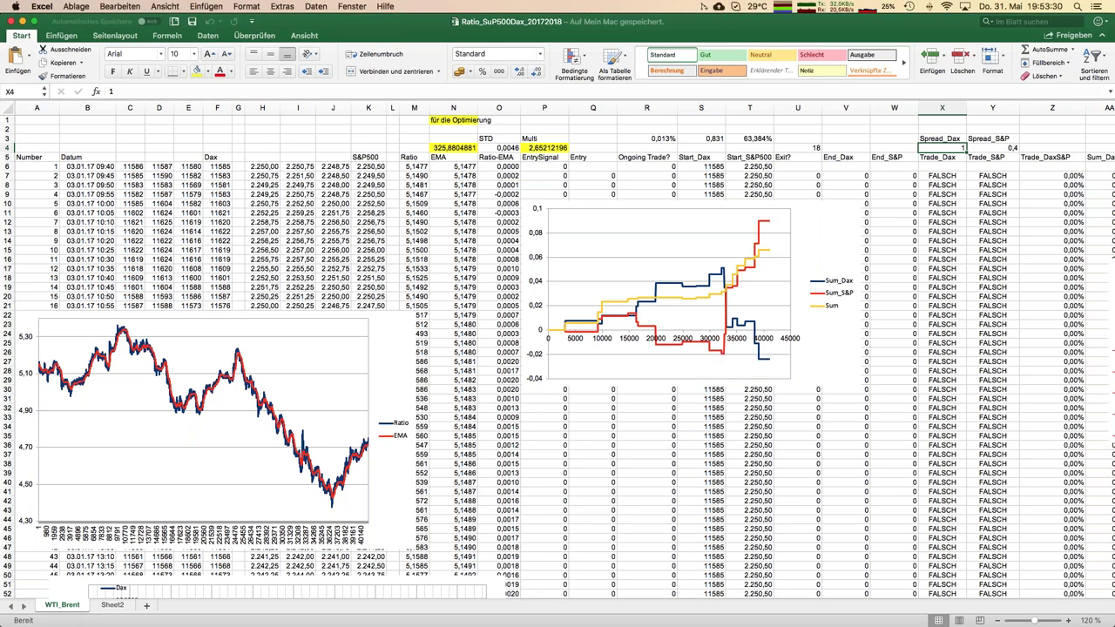
Check the end of the data in S&P500 column K, and return to A3 near the sheet's start
{"action": "left_click", "coordinate": [388, 194]}
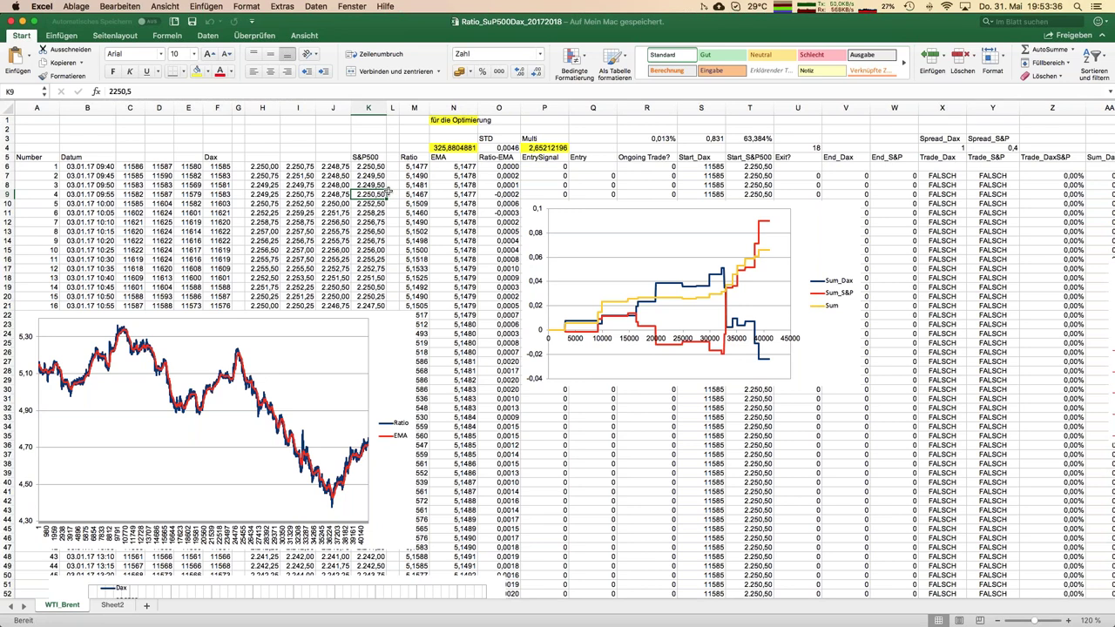
{"action": "key", "text": "ctrl+Down"}
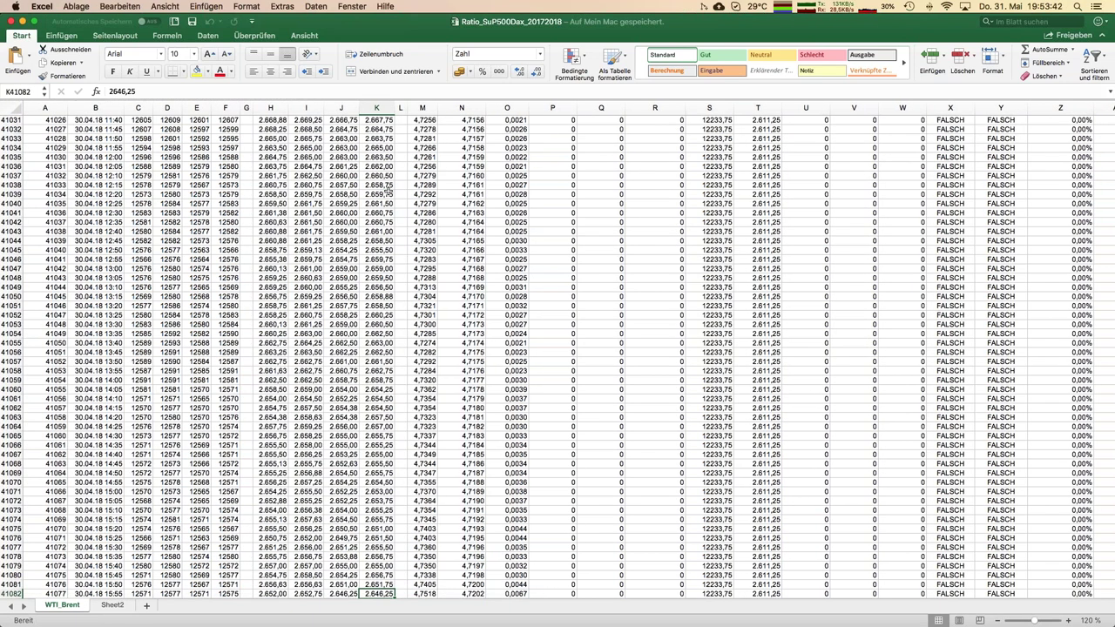
{"action": "key", "text": "ctrl+Up"}
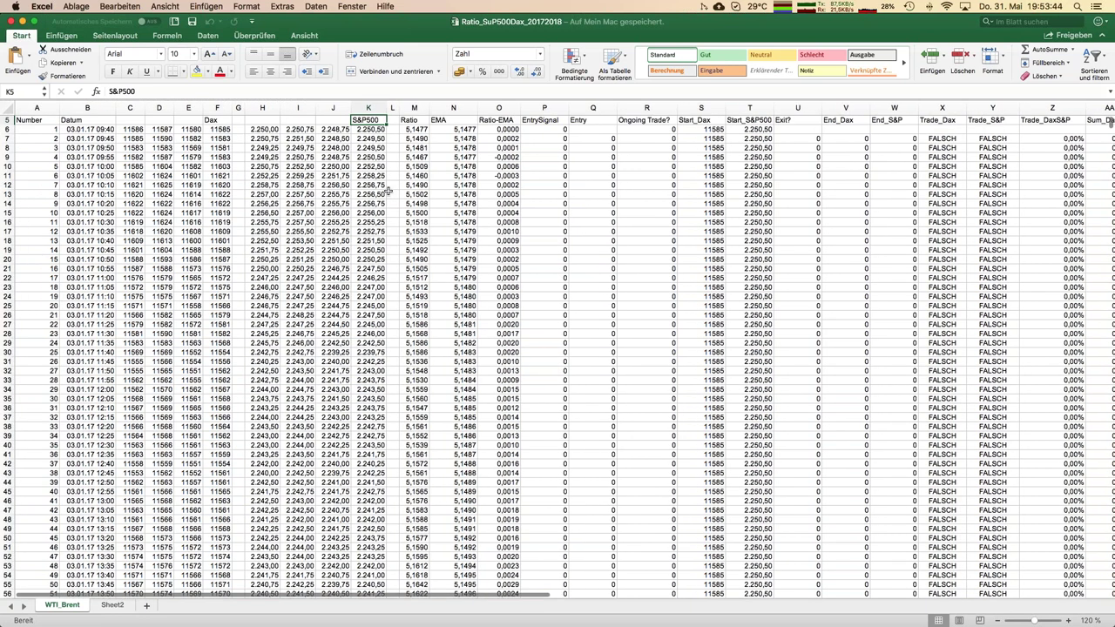
{"action": "key", "text": "ctrl+Up"}
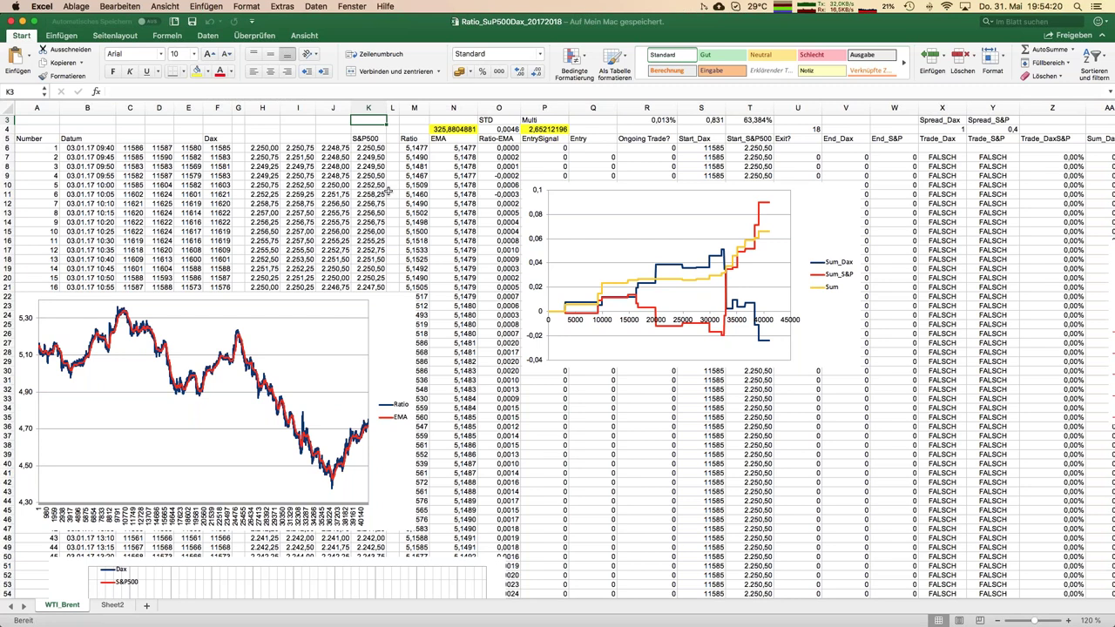
{"action": "key", "text": "Home"}
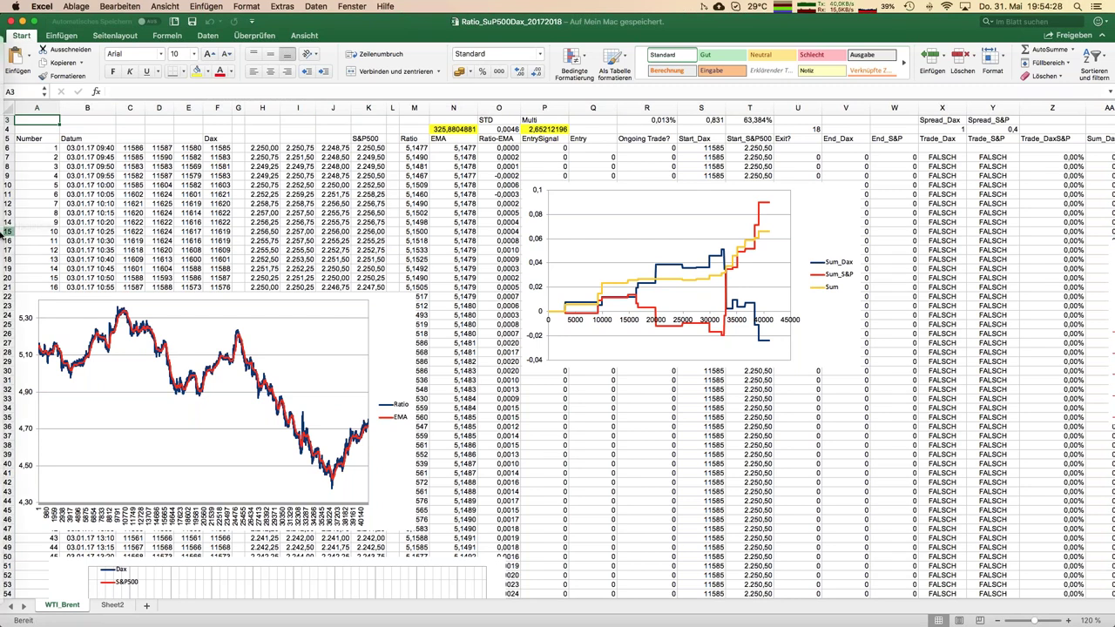
Switch back to LibreOffice and bring up the JFD_Brokers_Webinar_Pair_Trading_small_timeframes_EN_20180531.odp presentation
{"action": "mouse_move", "coordinate": [3, 235]}
{"action": "left_click", "coordinate": [21, 425]}
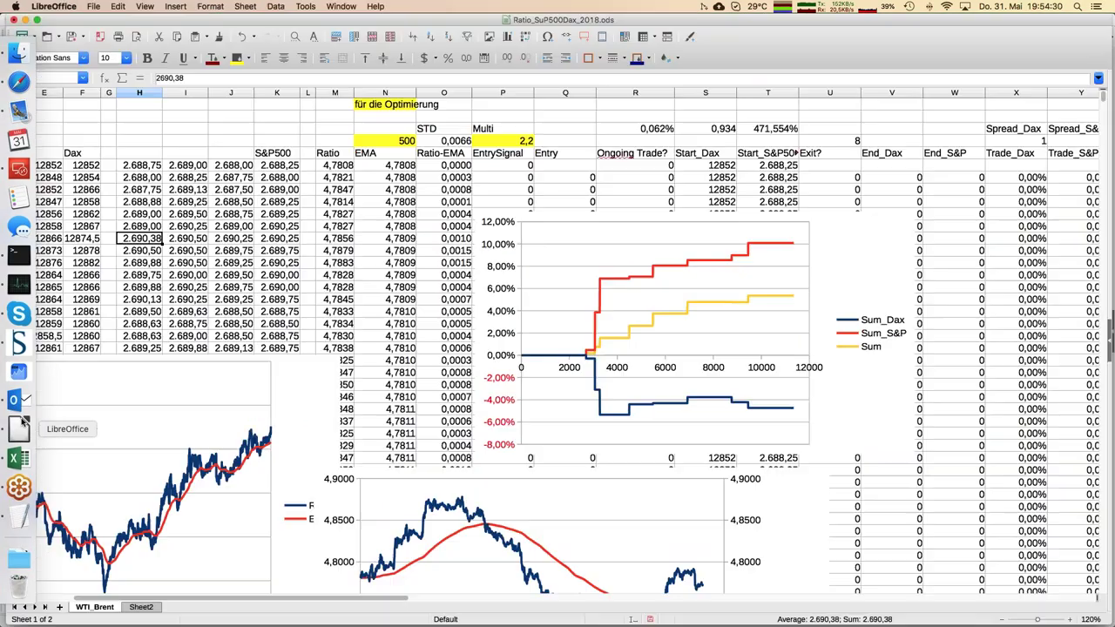
{"action": "left_click", "coordinate": [341, 6]}
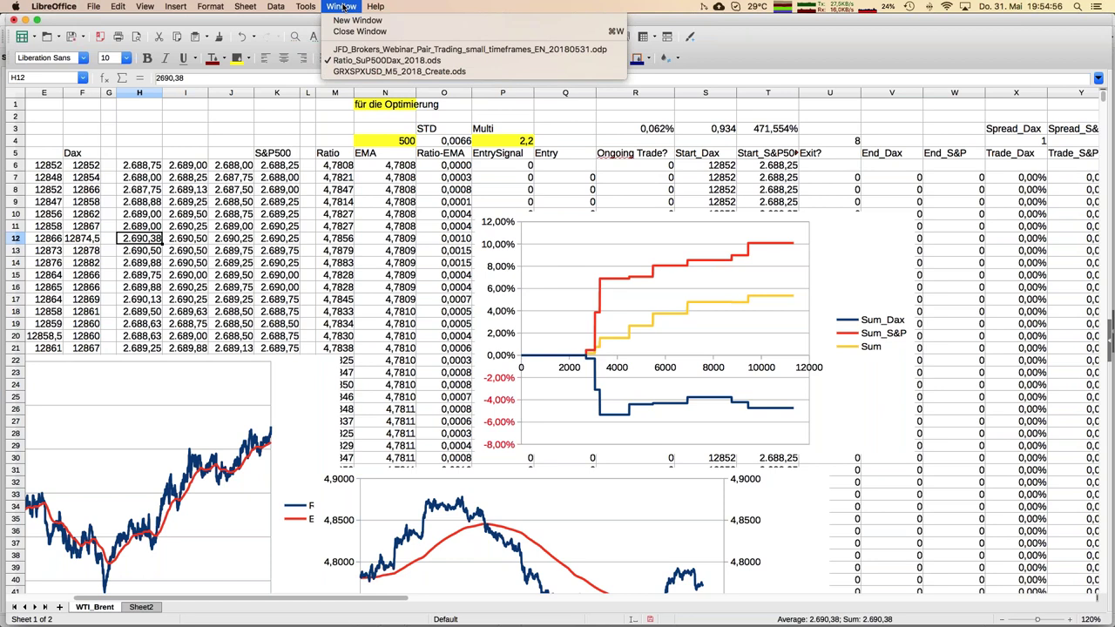
{"action": "left_click", "coordinate": [360, 50]}
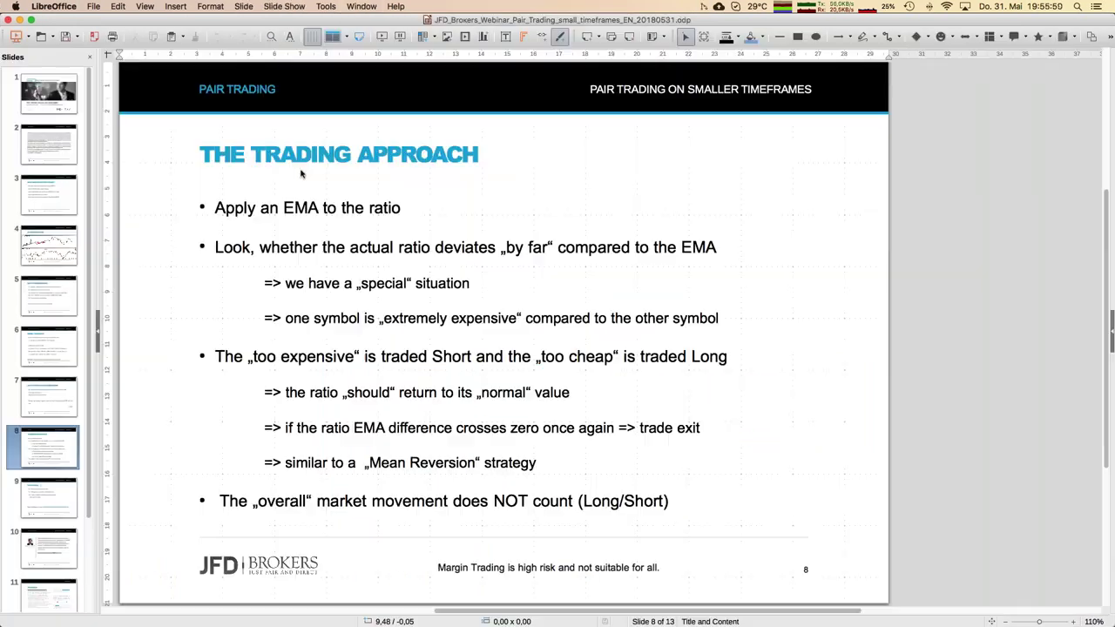